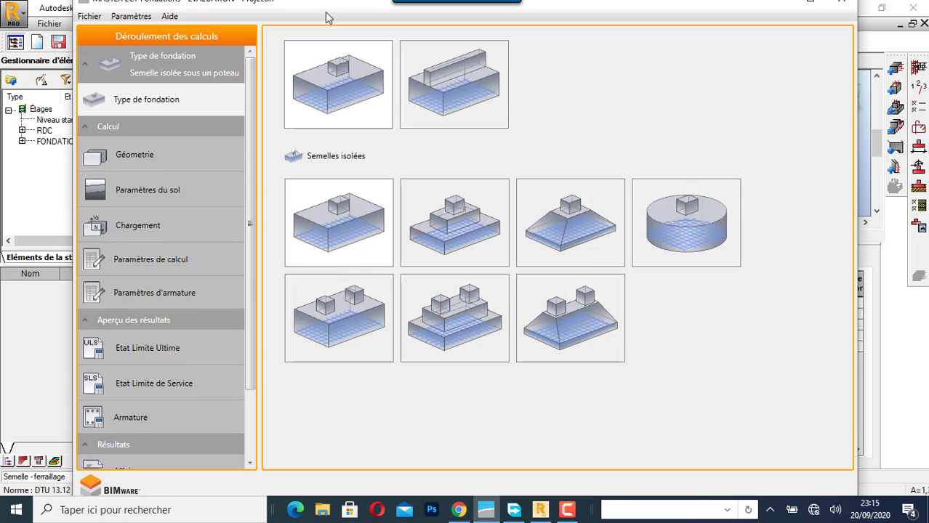
- Choose the stepped footing under two columns (Semelle en gradins sous deux poteaux) as the foundation type
drag(326, 11, 325, 24)
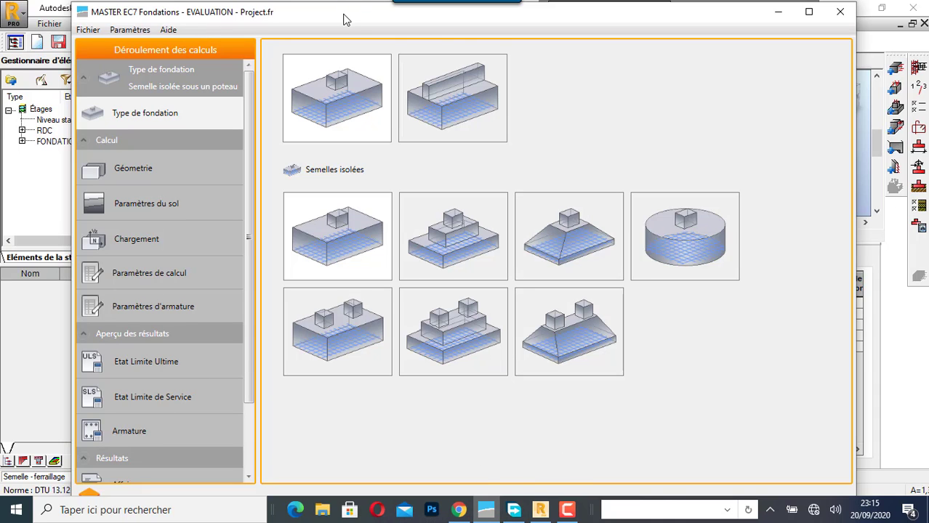
drag(344, 19, 344, 10)
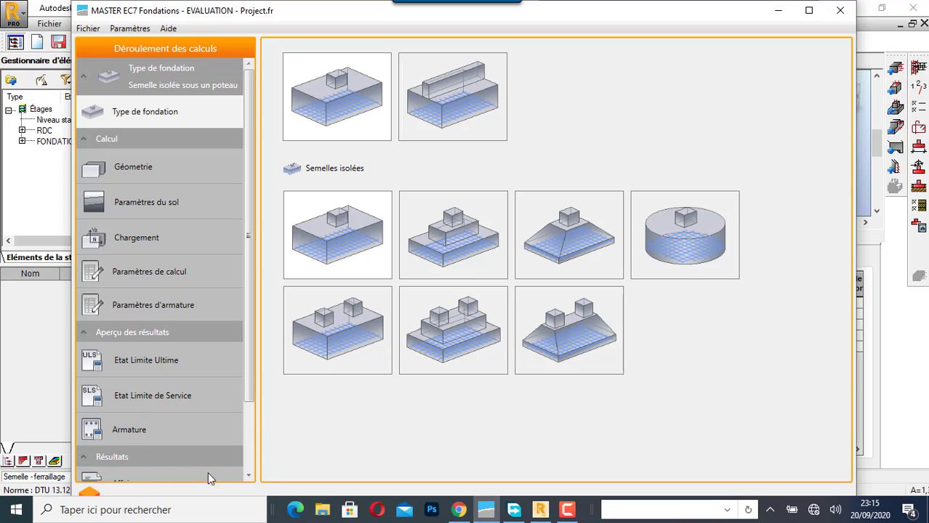
drag(248, 398, 269, 301)
click(447, 338)
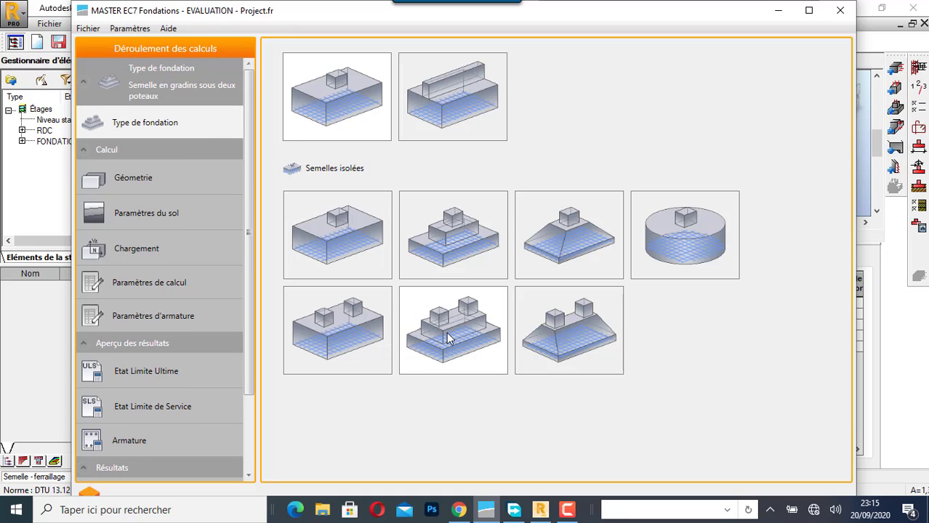
- Set the concrete class to C25/30 in the foundation's geometry parameters
click(136, 180)
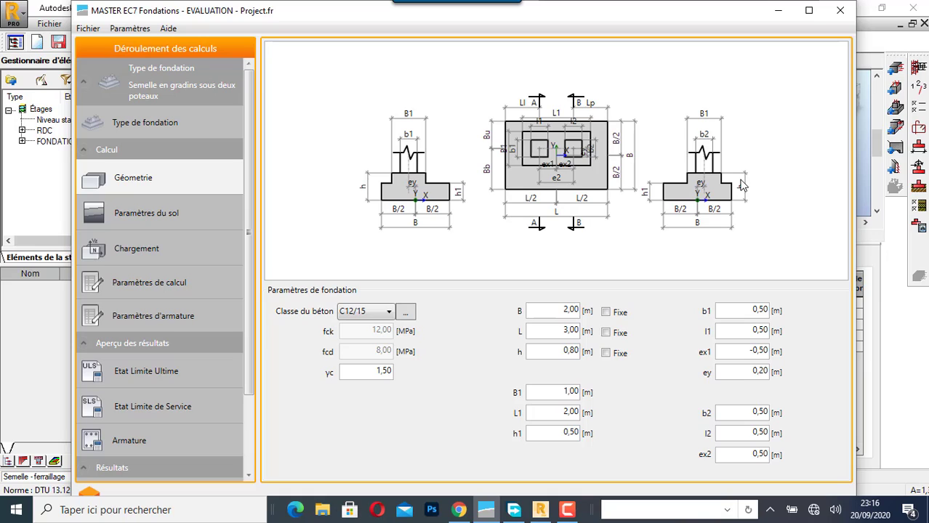
click(383, 317)
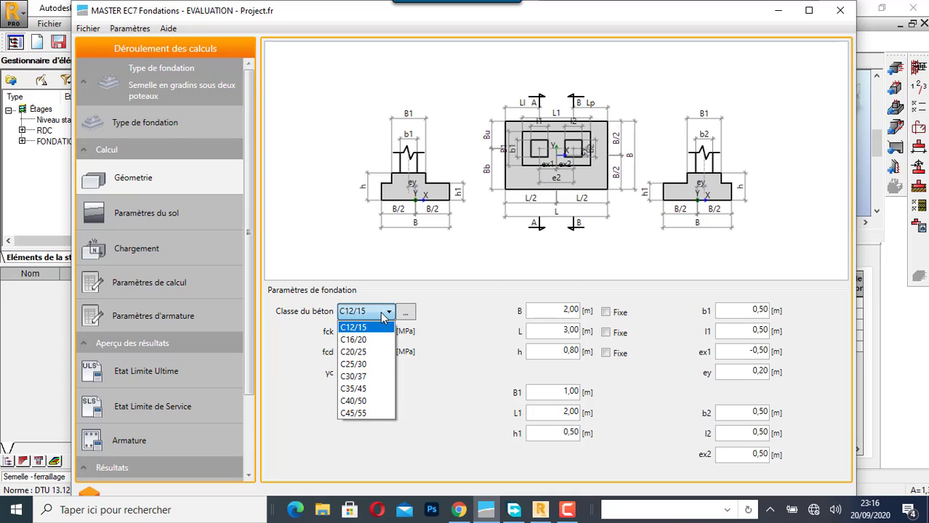
click(367, 364)
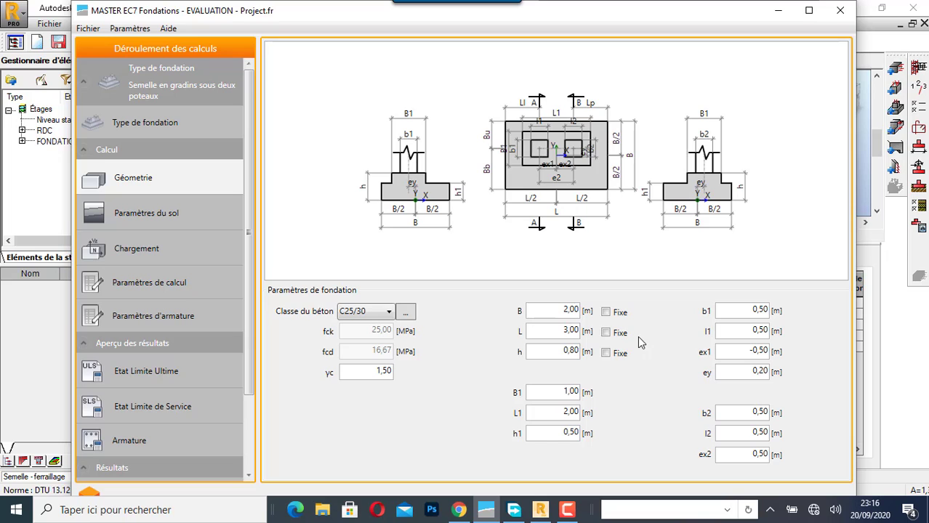
- Switch to Robot Structural Analysis to read the twin-column footing's dimensions, and return to MASTER EC7 Fondations
click(539, 511)
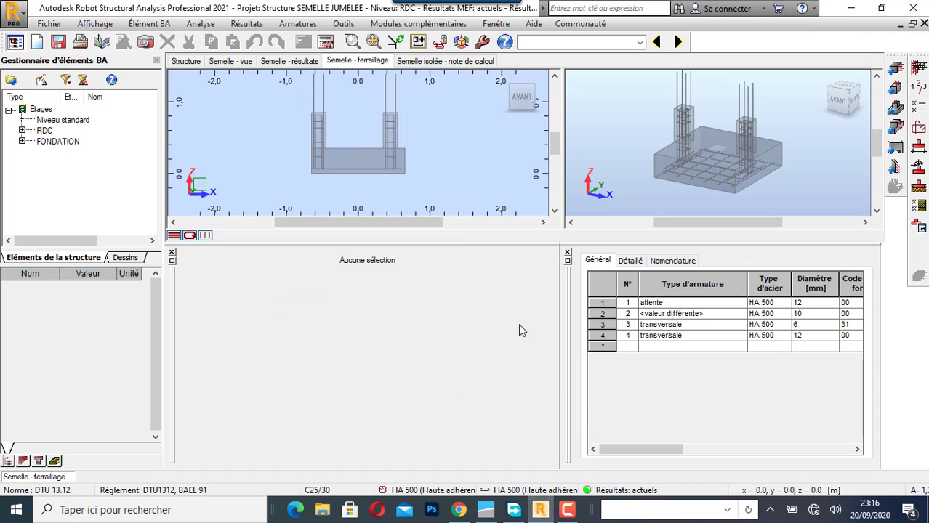
click(235, 62)
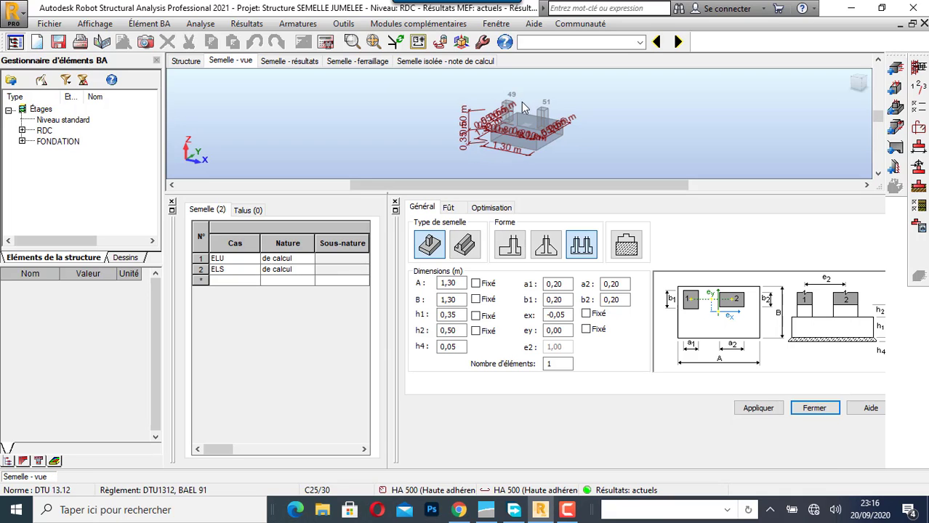
mouse_move(520, 514)
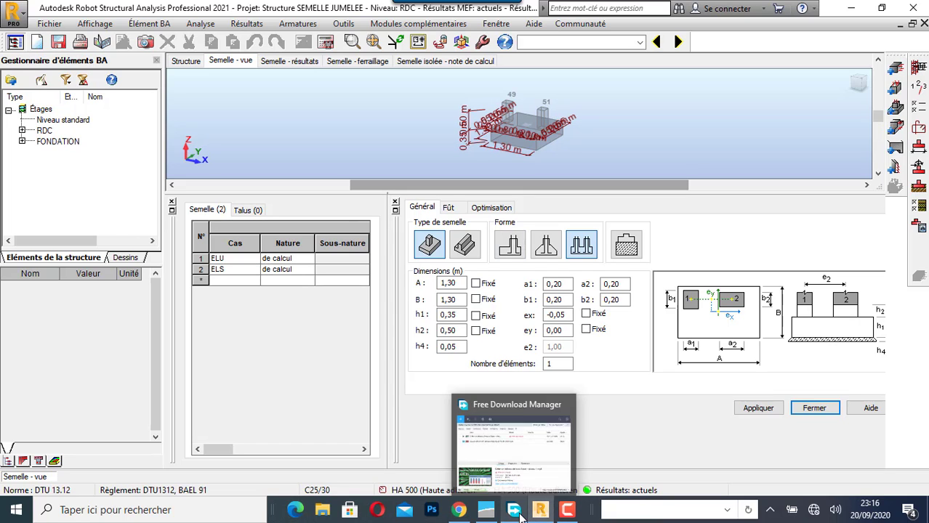
click(486, 510)
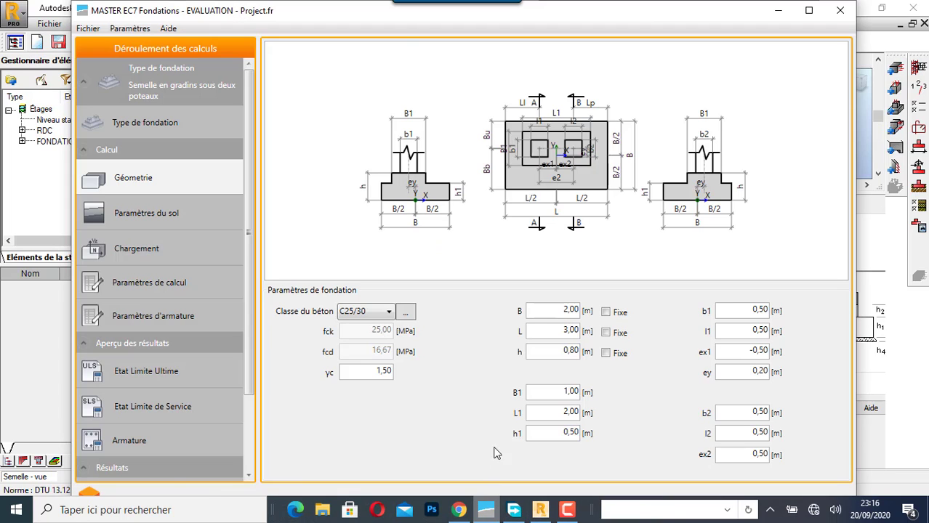
- Try to set the footing width B to 1,30 m
double_click(559, 314)
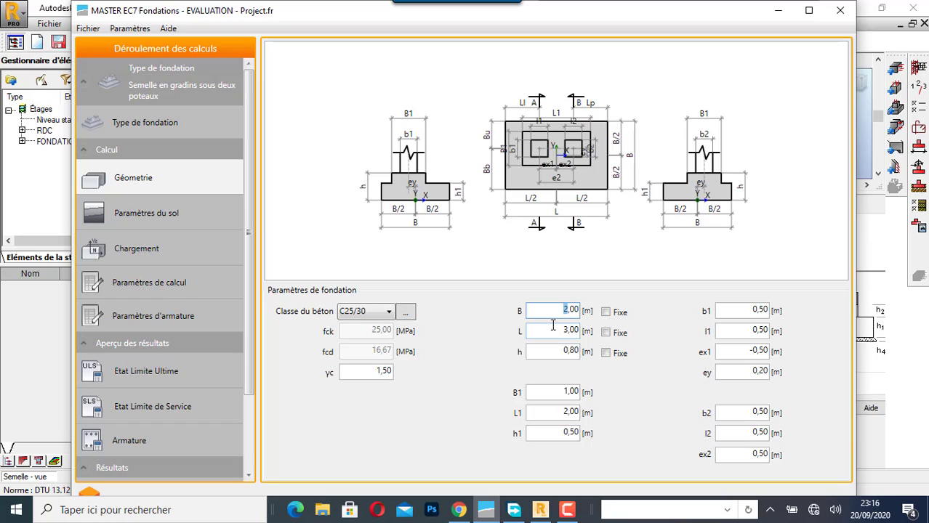
text(8)
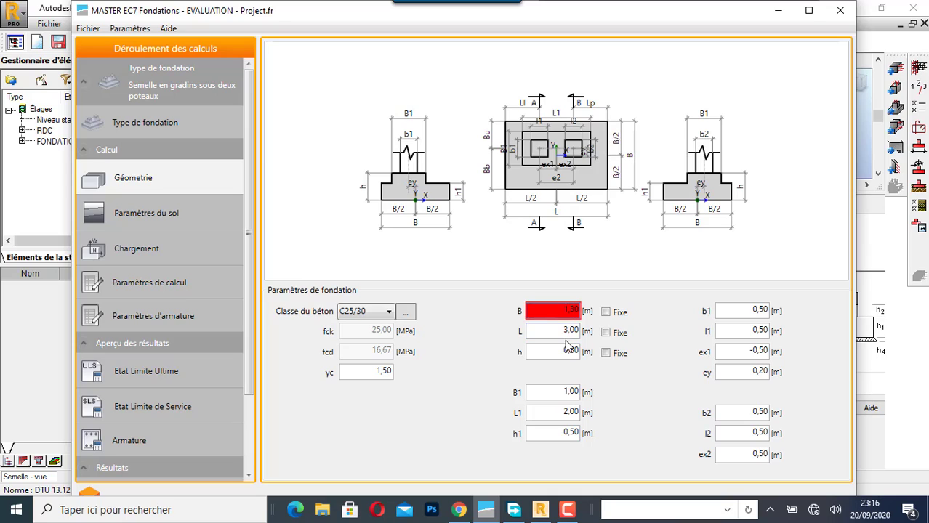
click(566, 331)
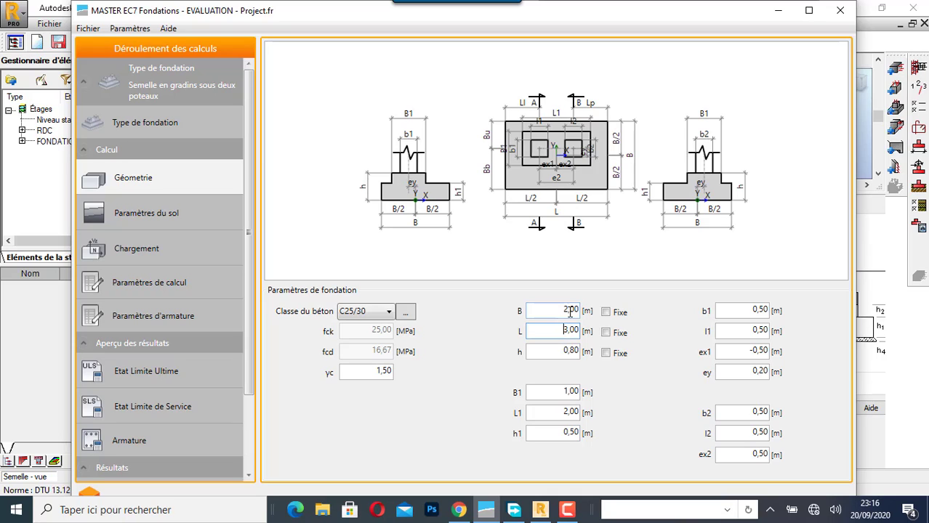
click(568, 311)
key(BackSpace)
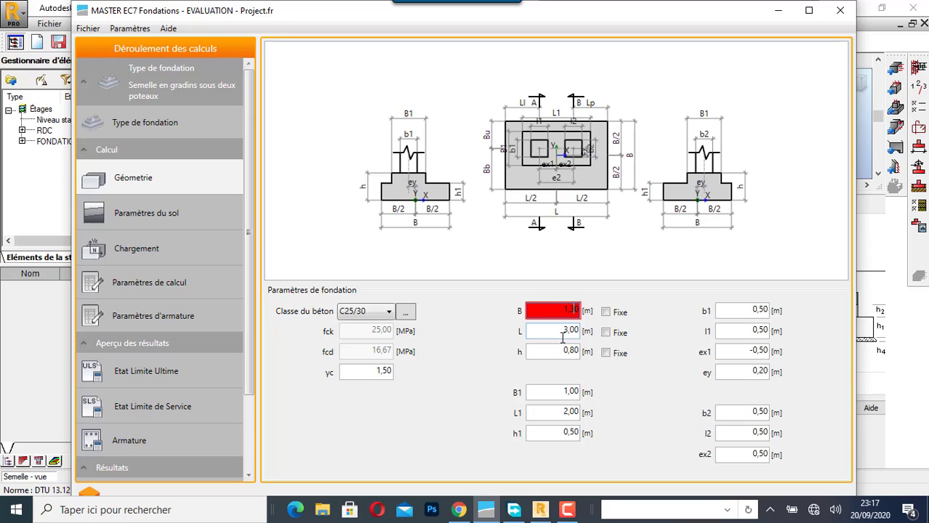
- Set the footing length L to 2,00 m
click(568, 330)
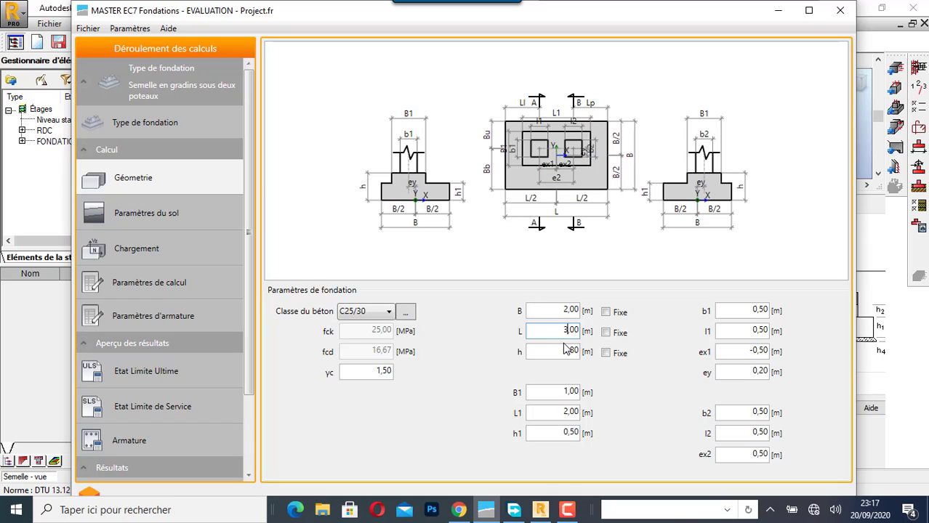
key(BackSpace)
text(2)
click(574, 351)
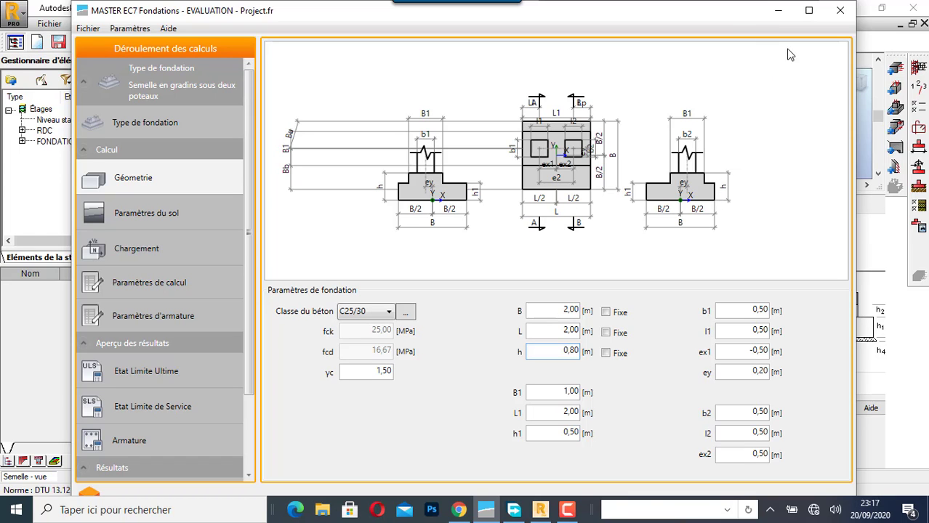
- Inspect the footing's height dimensions in the Robot Structural Analysis model, and return to MASTER EC7 Fondations
click(866, 20)
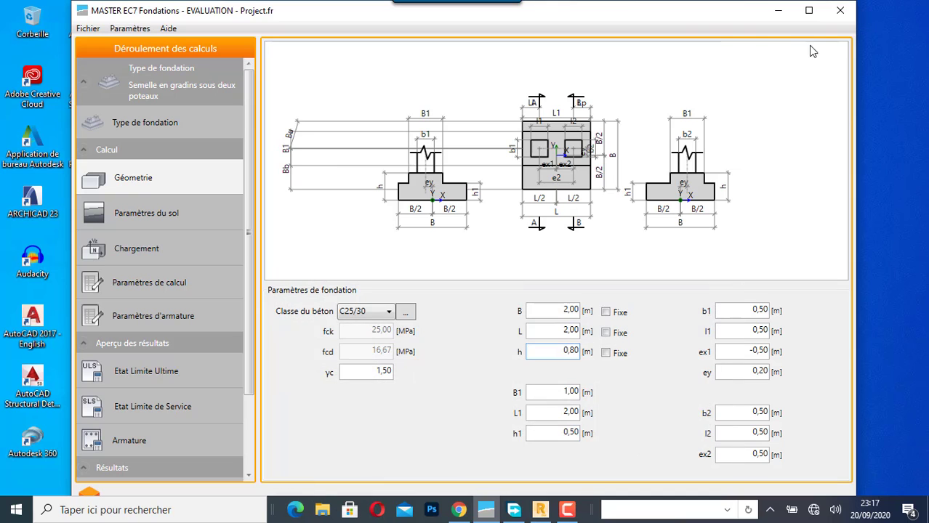
click(545, 516)
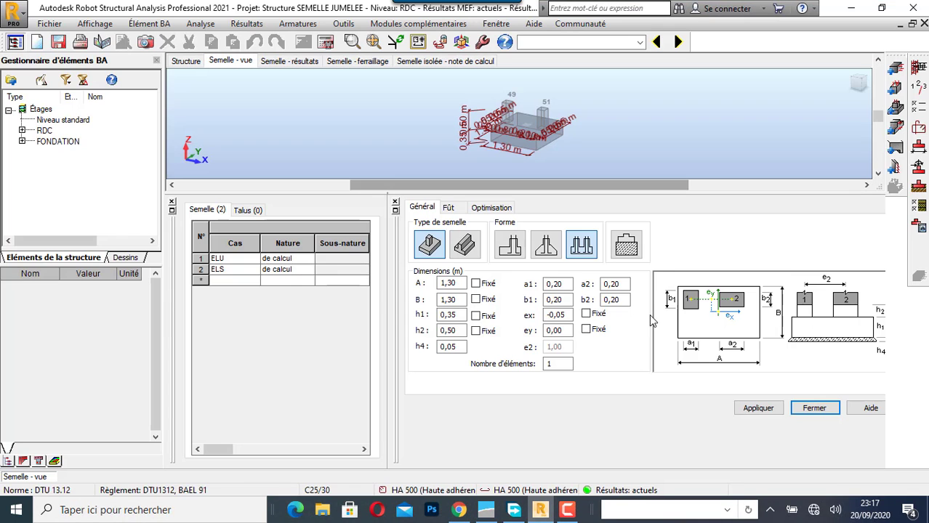
scroll(480, 144, up, 3)
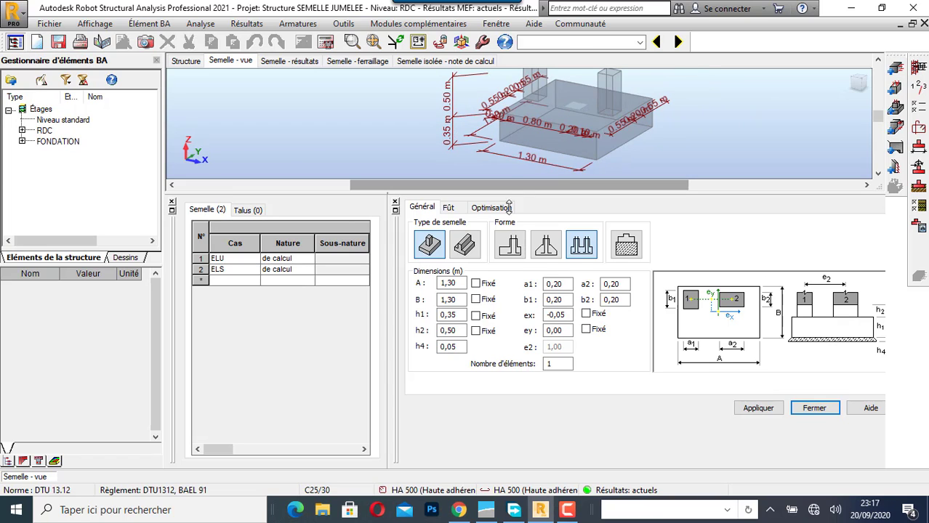
click(520, 515)
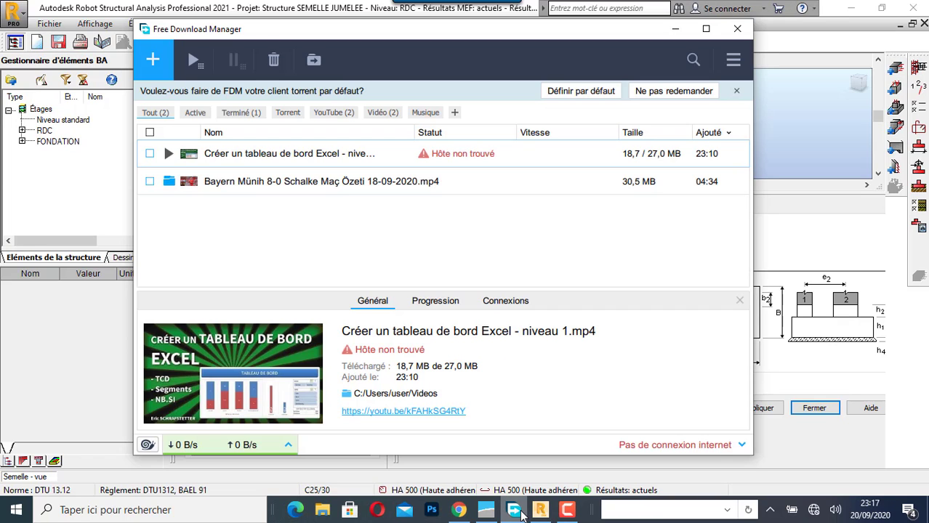
click(486, 510)
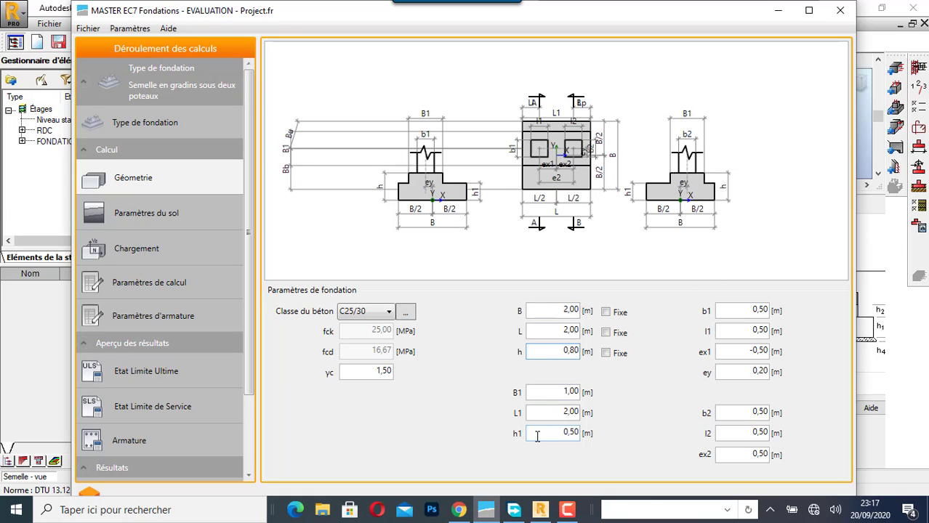
- Set the lower step height h1 to 0,35 m and the total footing height h to 0,70 m
click(575, 434)
text(3)
click(574, 350)
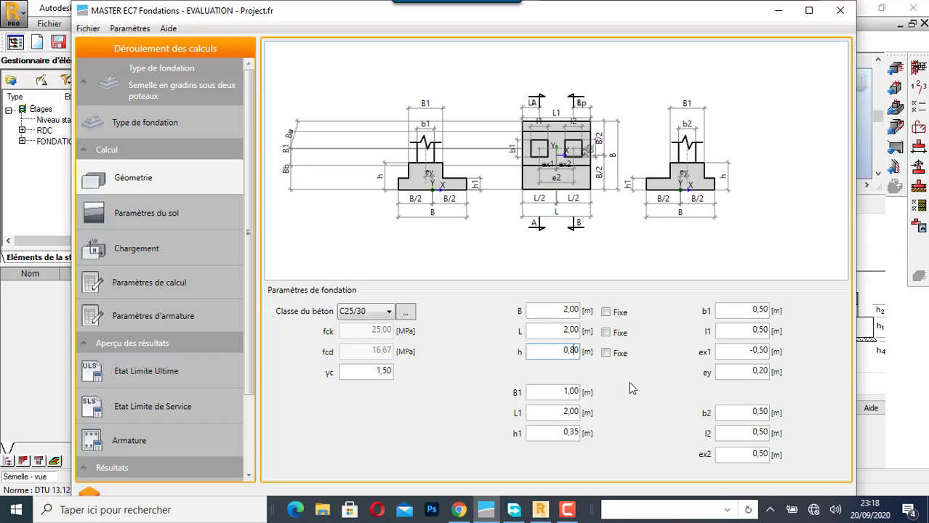
key(BackSpace)
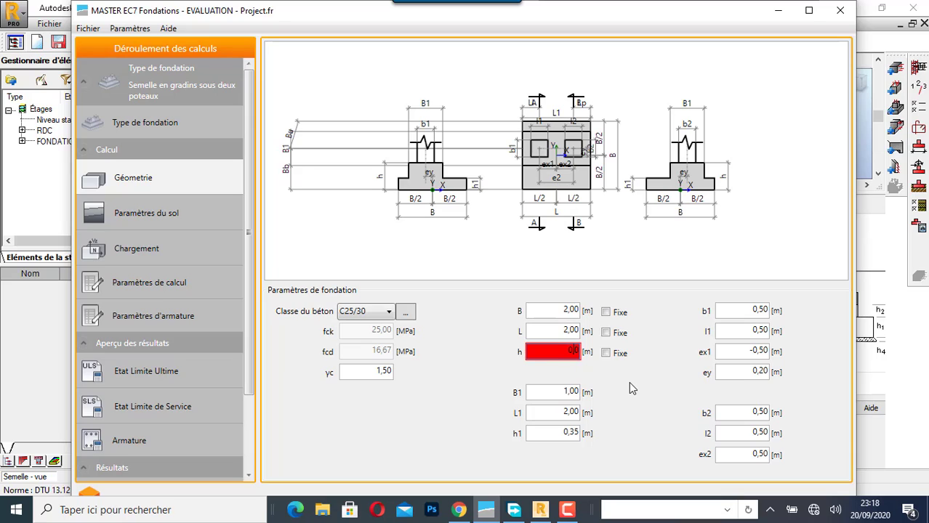
text(7)
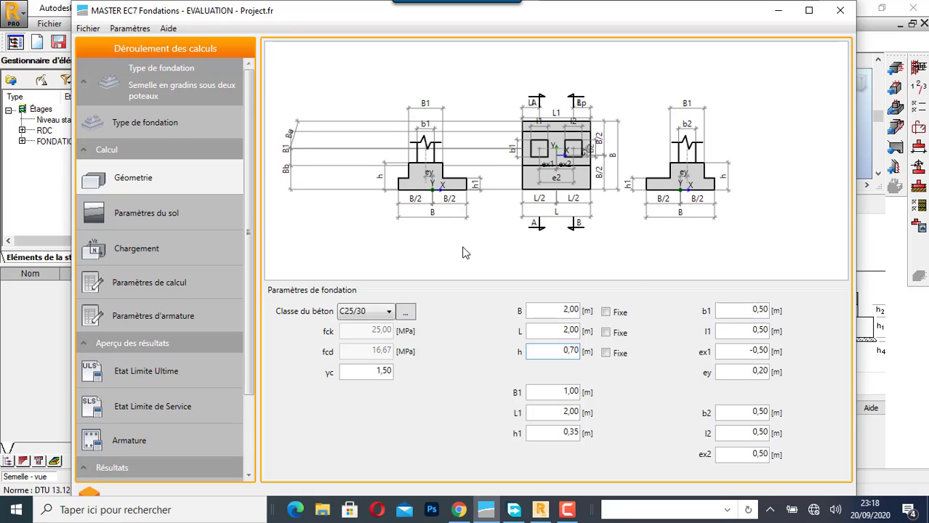
- Set the first column's section dimensions b1 and l1 to 0,20 m each
click(762, 311)
key(BackSpace)
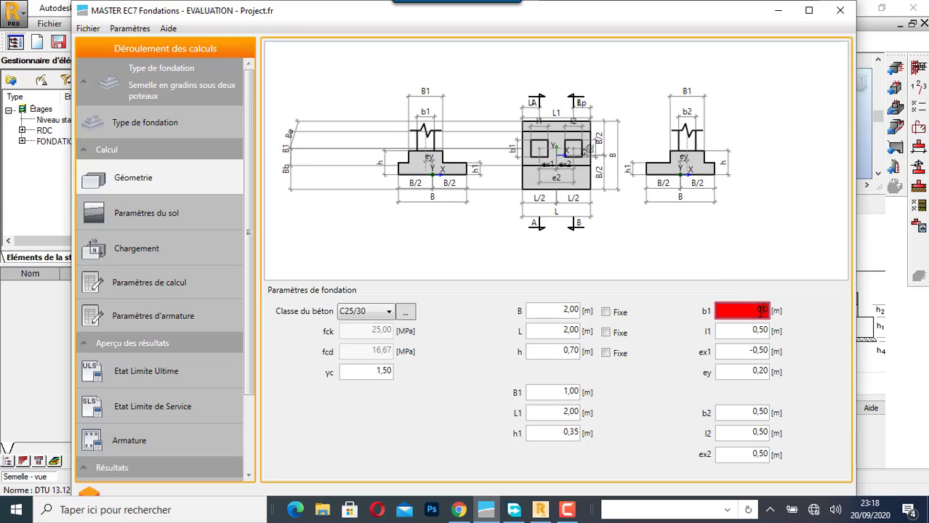
text(20)
click(762, 331)
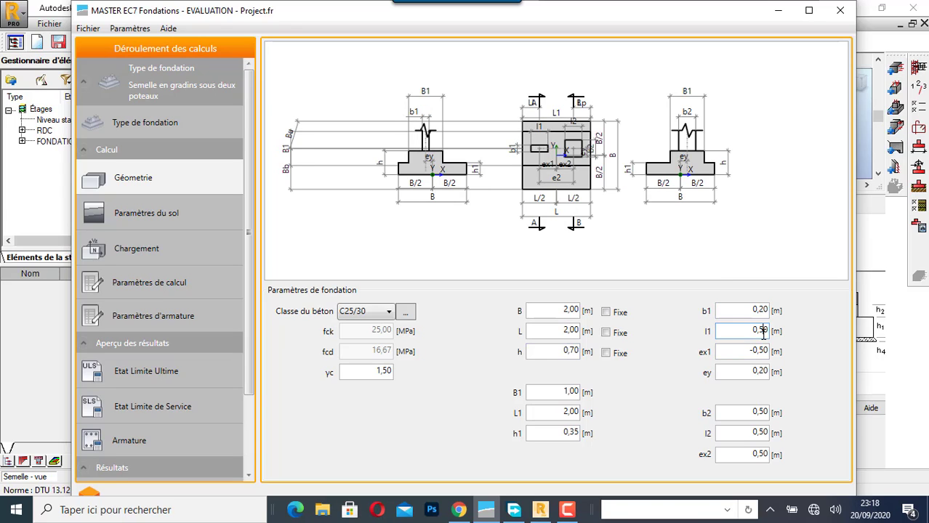
key(BackSpace)
text(2)
- Compare the column sizes and eccentricities with the Robot Structural Analysis footing, and return to MASTER EC7 Fondations
click(840, 10)
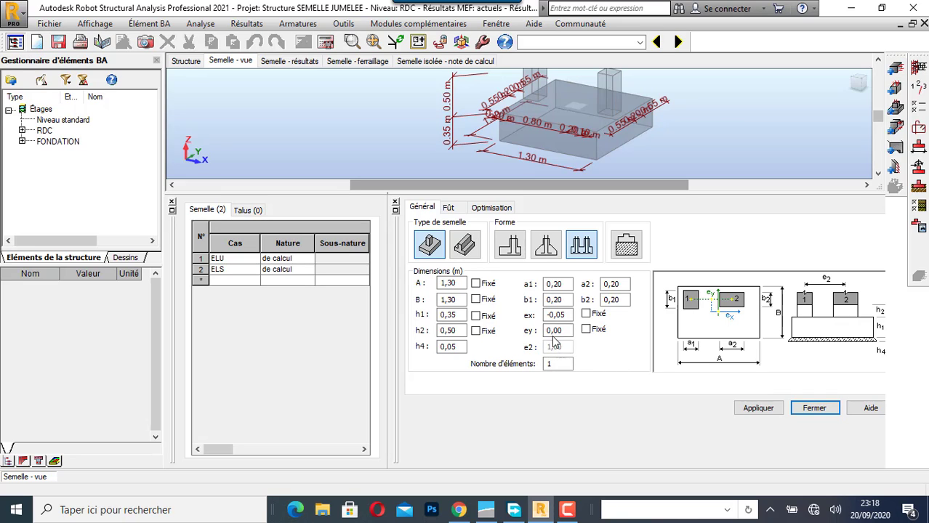
click(565, 511)
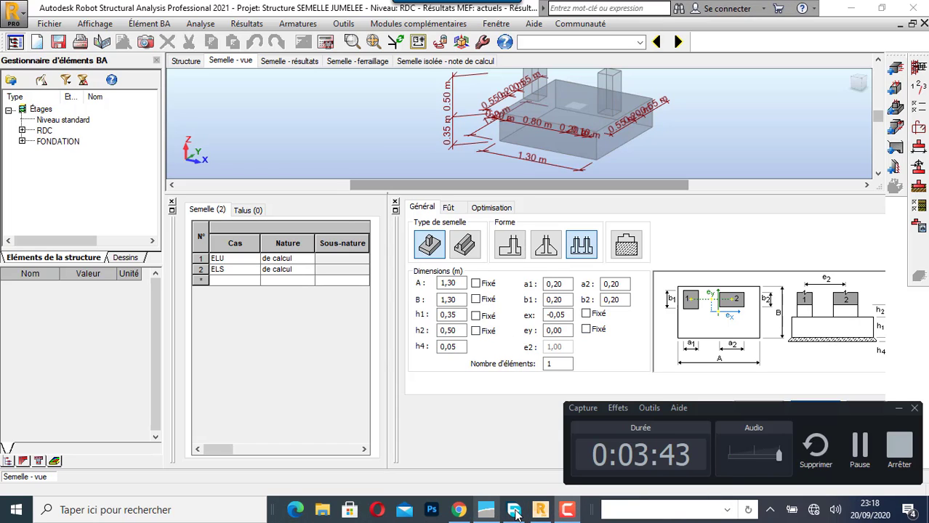
click(514, 512)
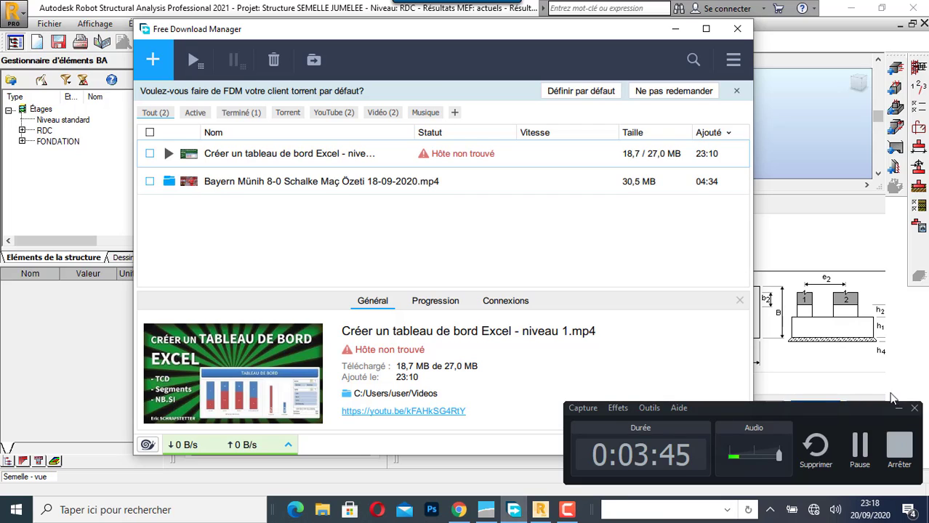
click(486, 510)
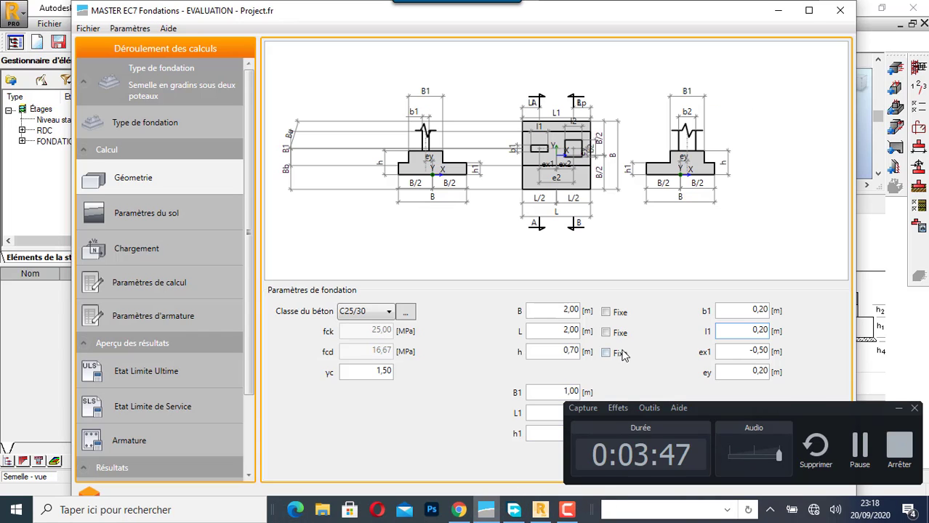
click(898, 409)
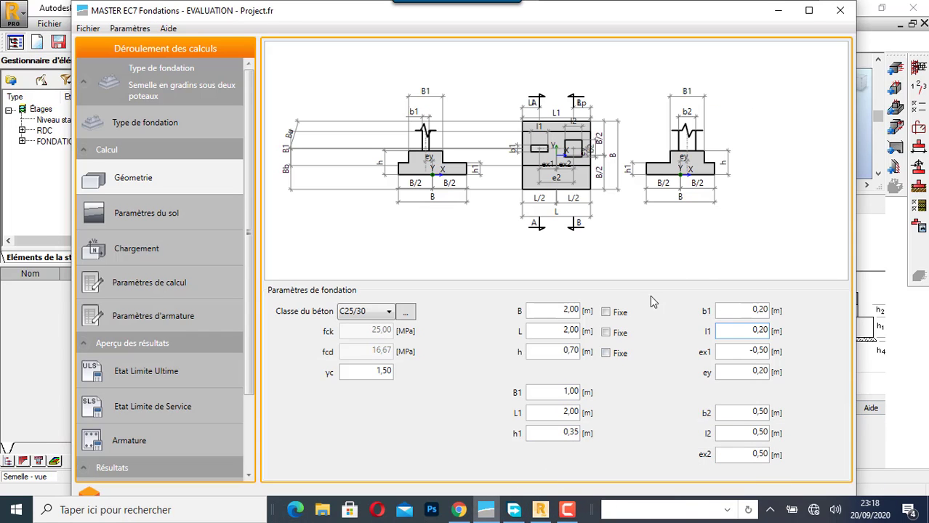
- Set the second column's section dimensions b2 and l2 to 0,20 m each
click(763, 351)
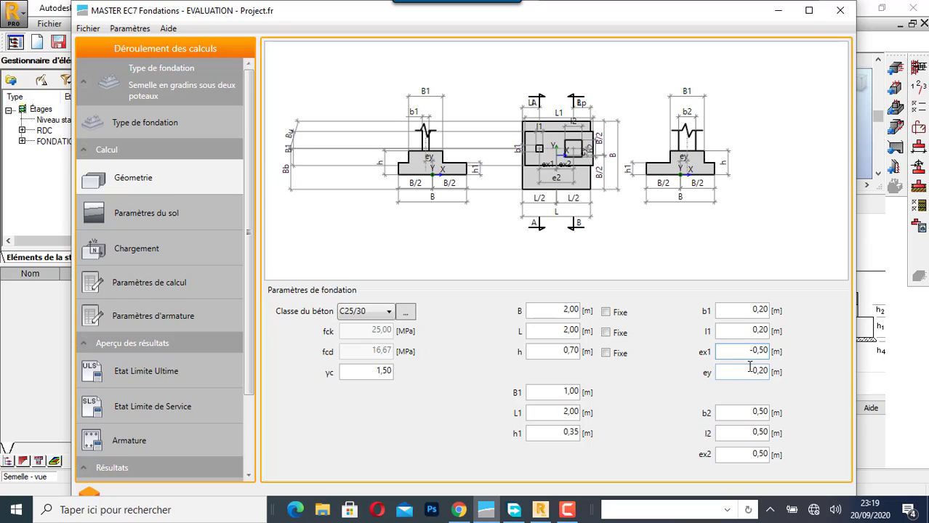
click(764, 414)
key(BackSpace)
text(2)
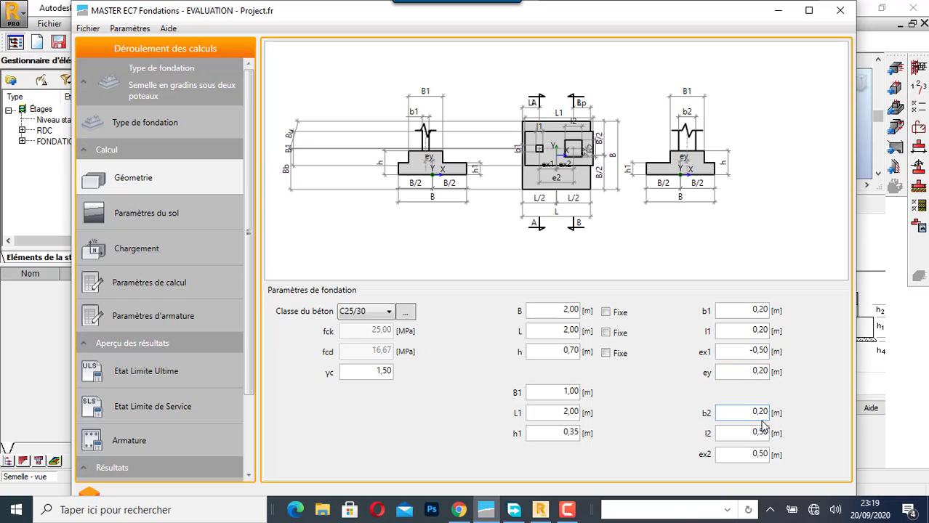
click(763, 432)
key(BackSpace)
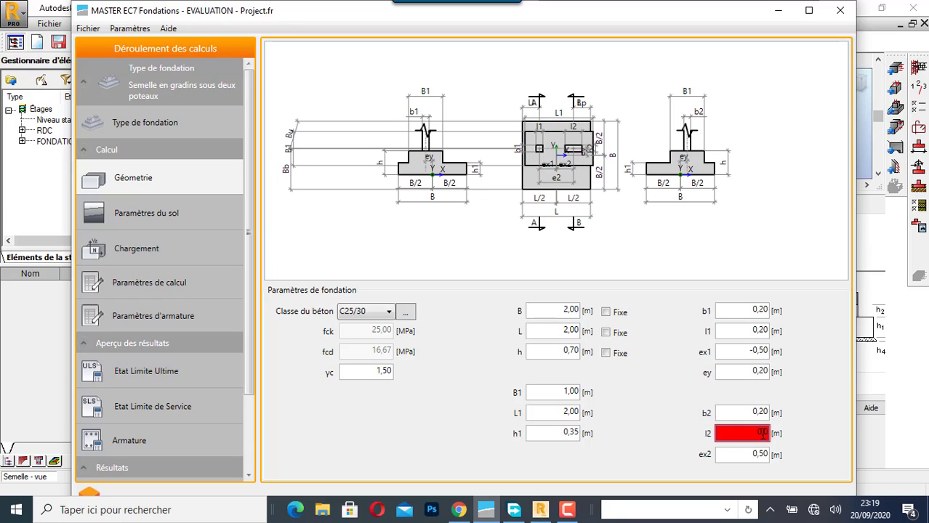
text(20)
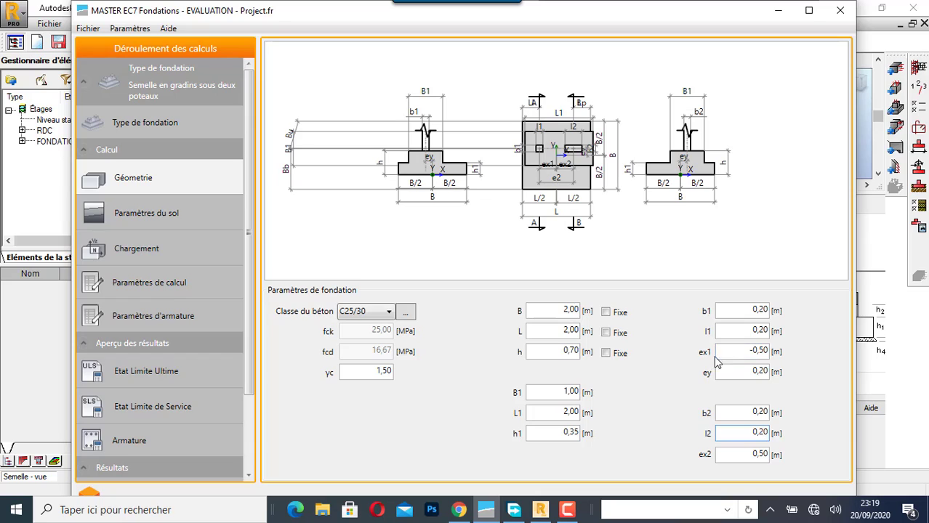
- Set the column eccentricities ex1 to -0,50 m and ey to 0,00 m
click(763, 351)
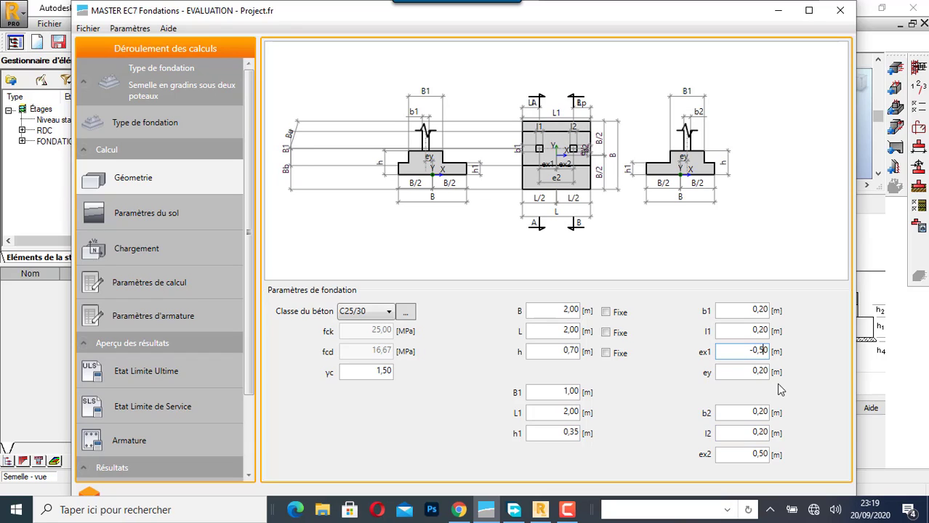
key(BackSpace)
click(763, 372)
key(BackSpace)
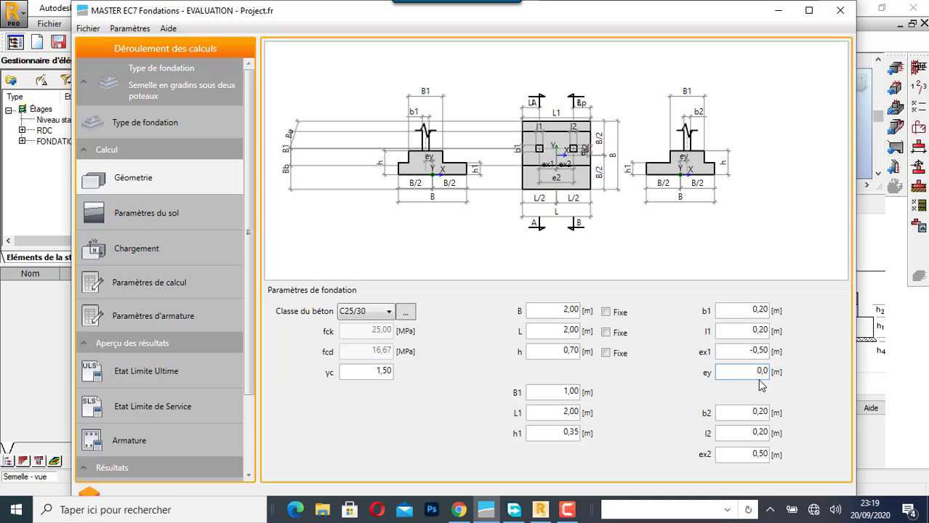
click(760, 413)
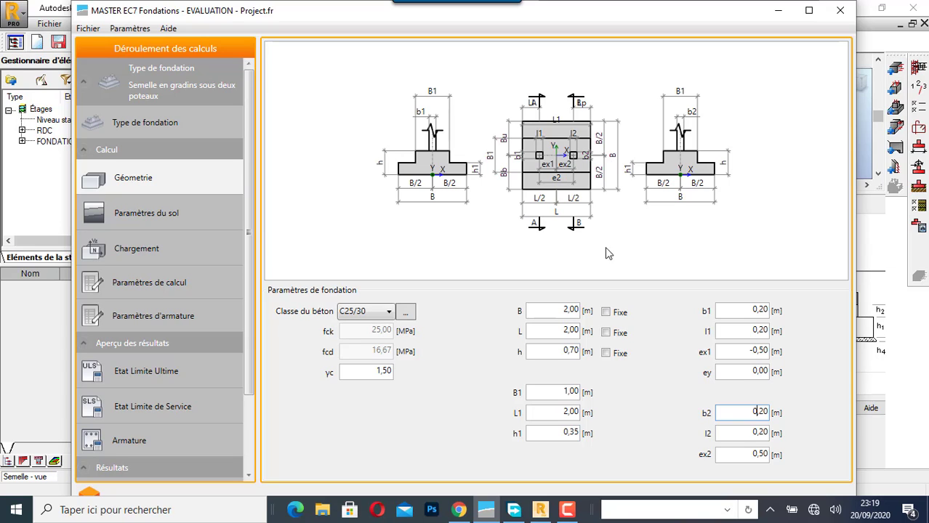
- Define the first soil layer as Argiles et limons fermes and choose coulée sur place as the foundation type
click(160, 221)
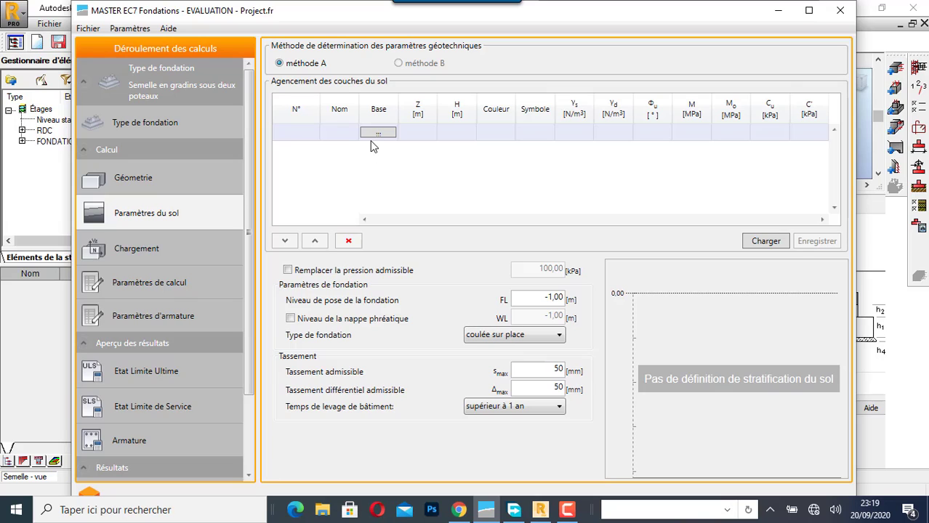
click(353, 136)
click(353, 134)
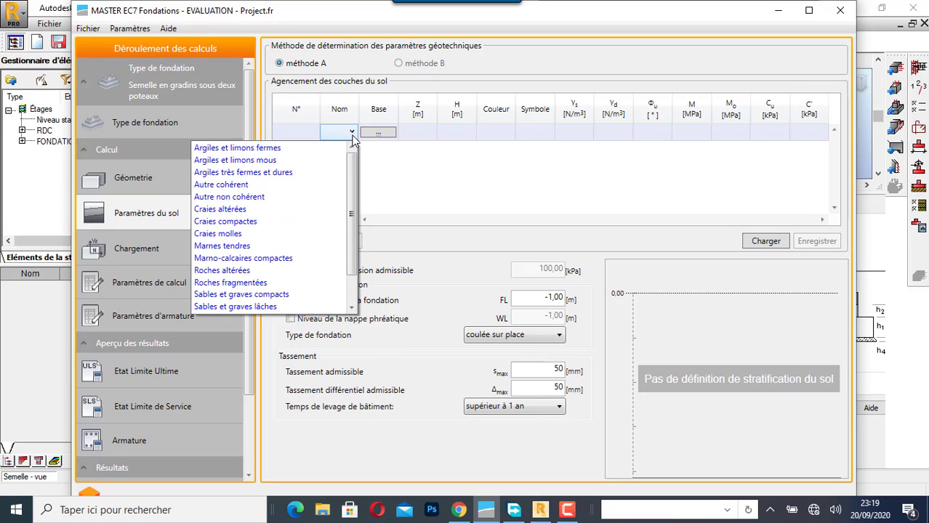
click(305, 149)
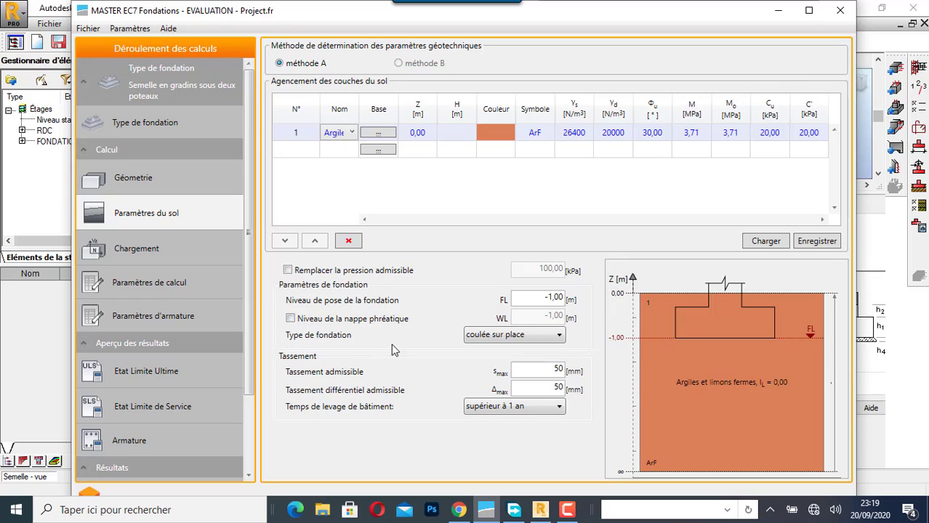
click(542, 338)
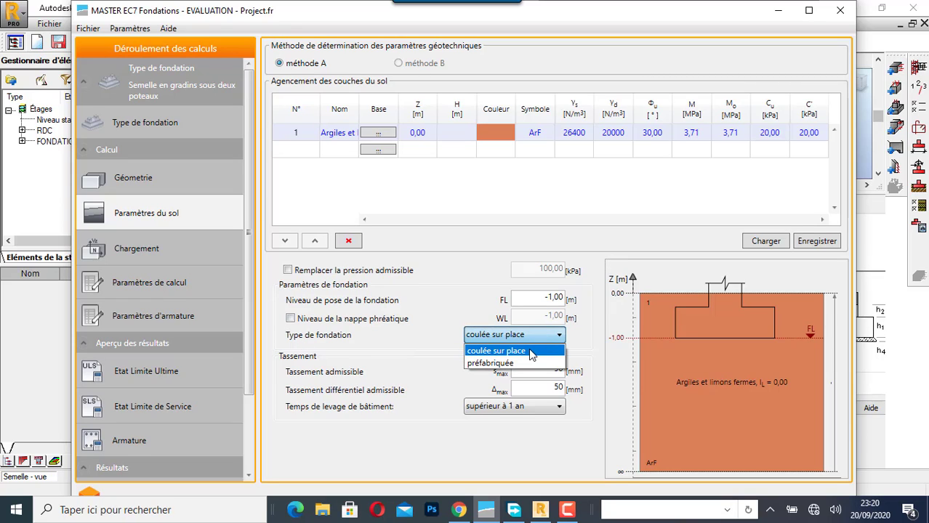
click(531, 353)
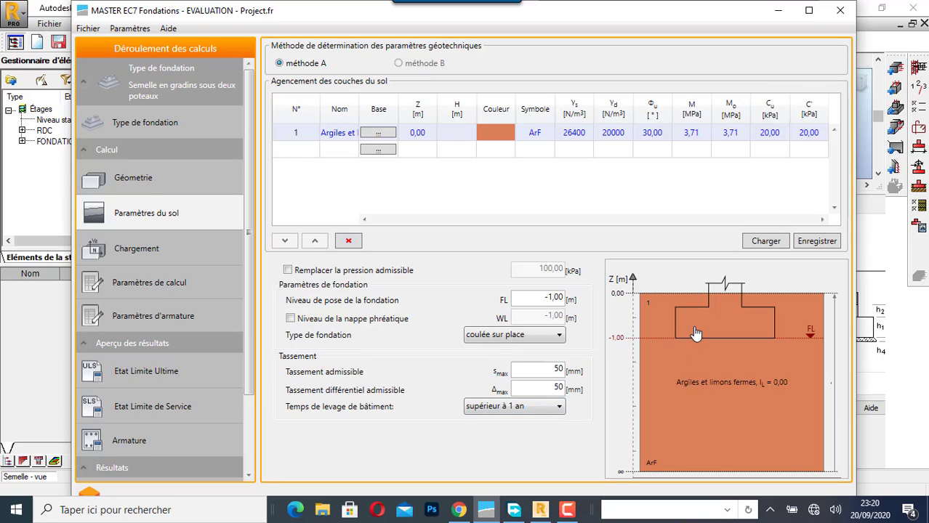
- Import the loads of all ARSA cases, including simple cases and combinations, and look through the resulting load list
click(145, 250)
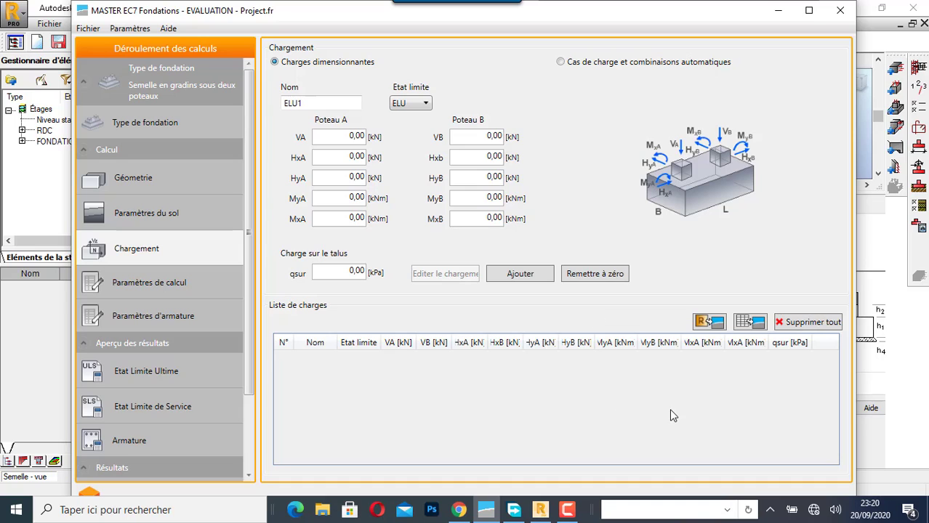
click(709, 322)
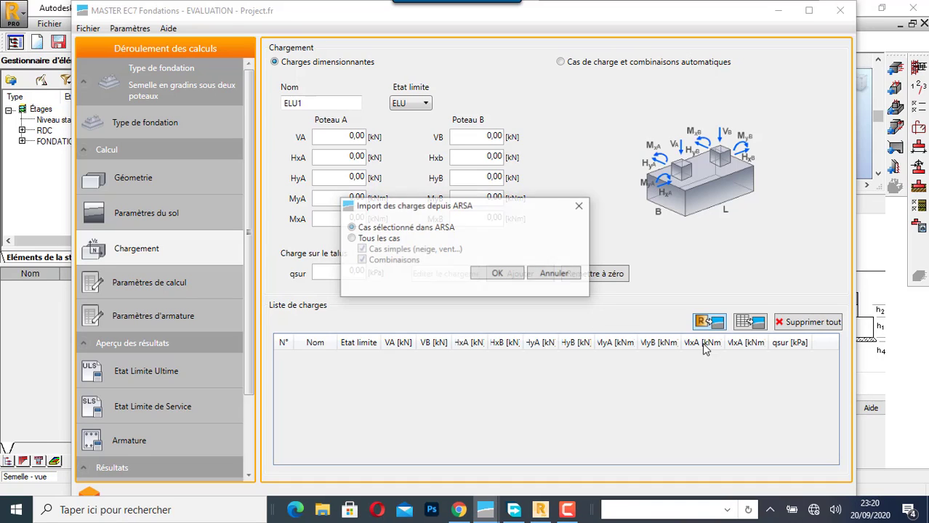
click(351, 238)
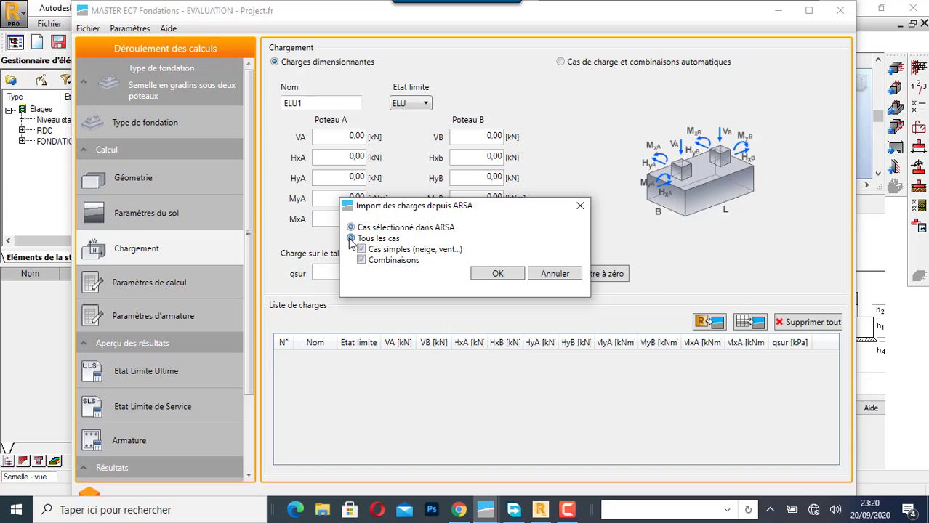
click(488, 278)
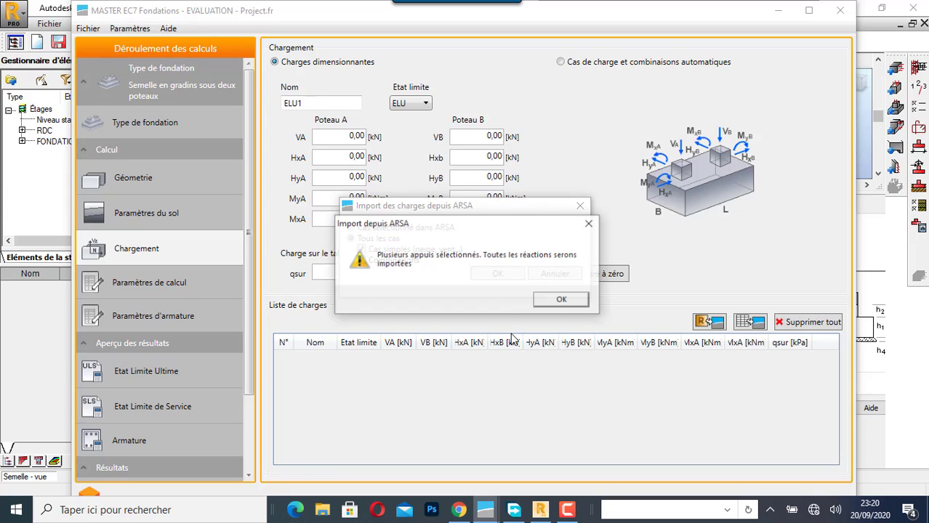
click(559, 300)
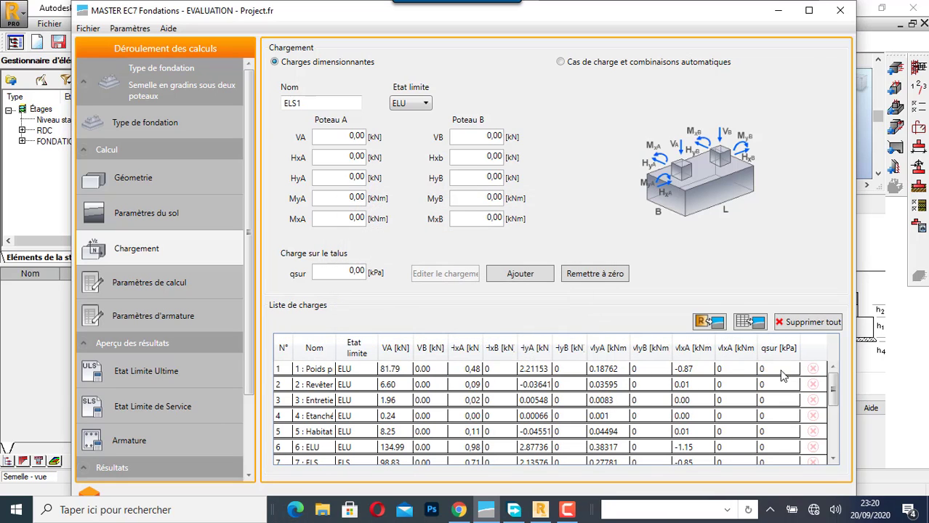
click(834, 450)
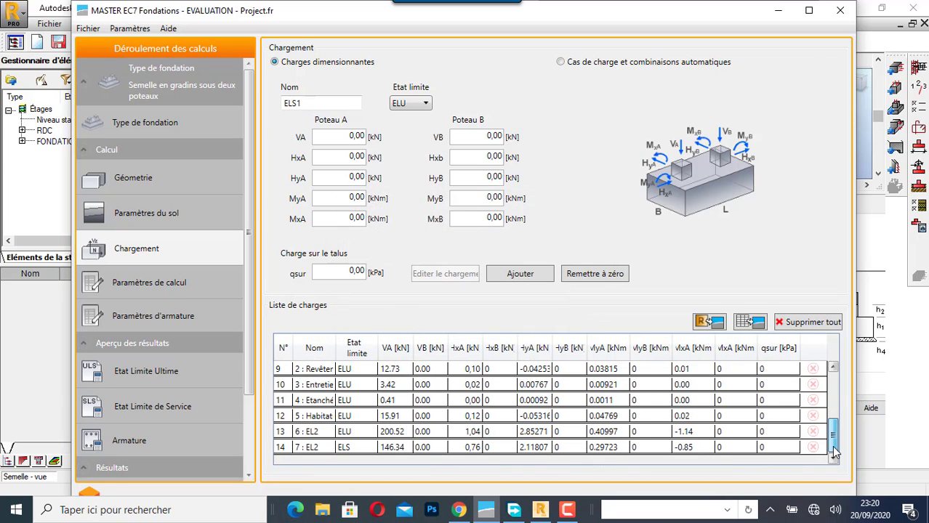
drag(834, 451, 828, 393)
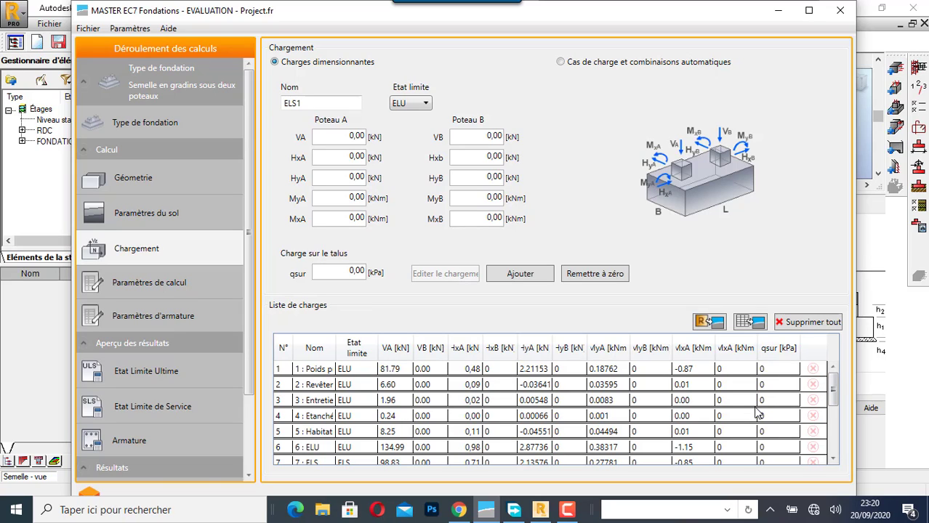
- Set the reinforcement steel class to B 500 C
click(168, 288)
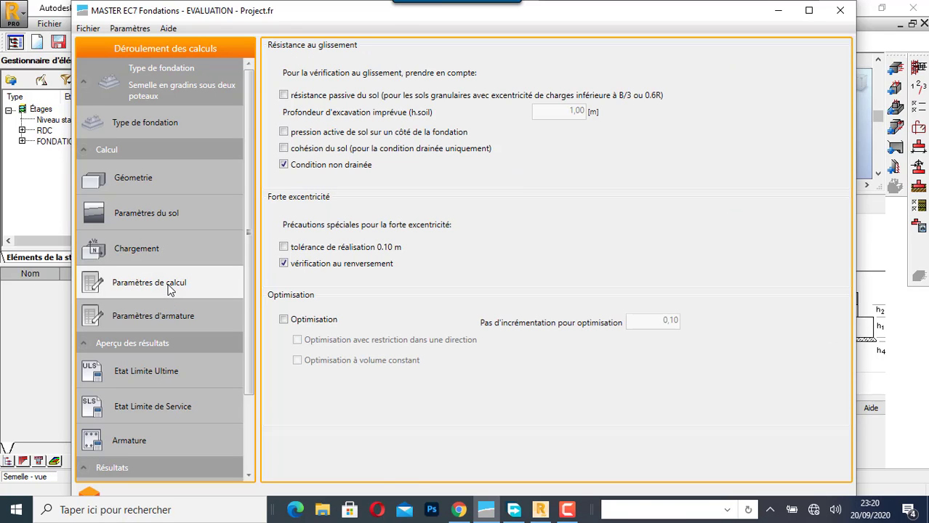
click(156, 318)
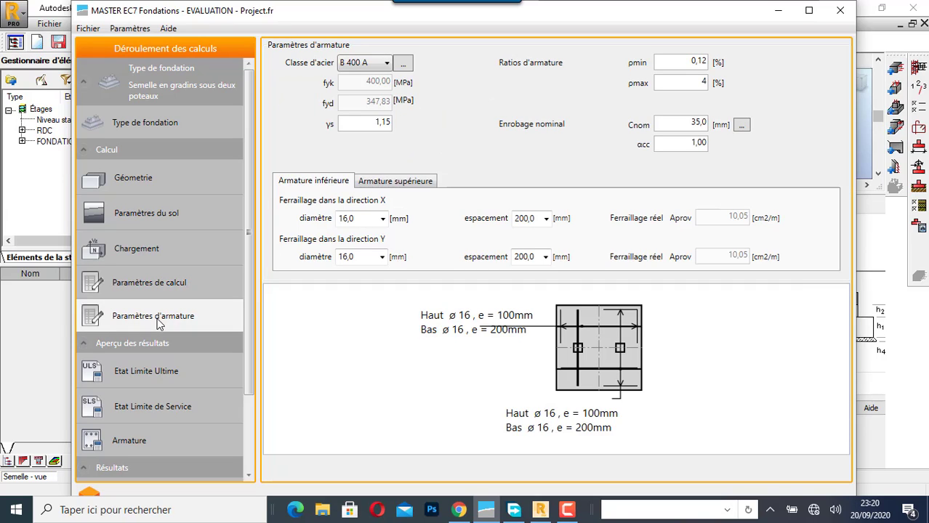
click(386, 63)
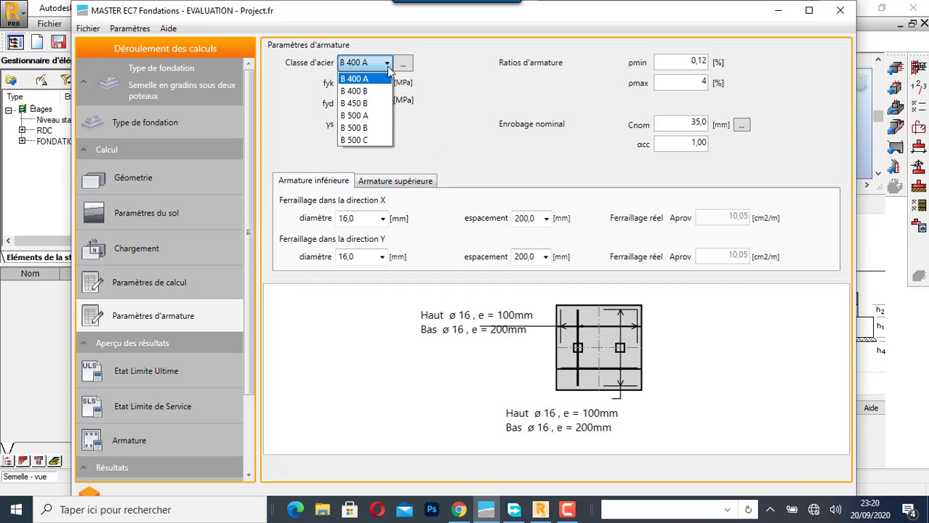
click(369, 140)
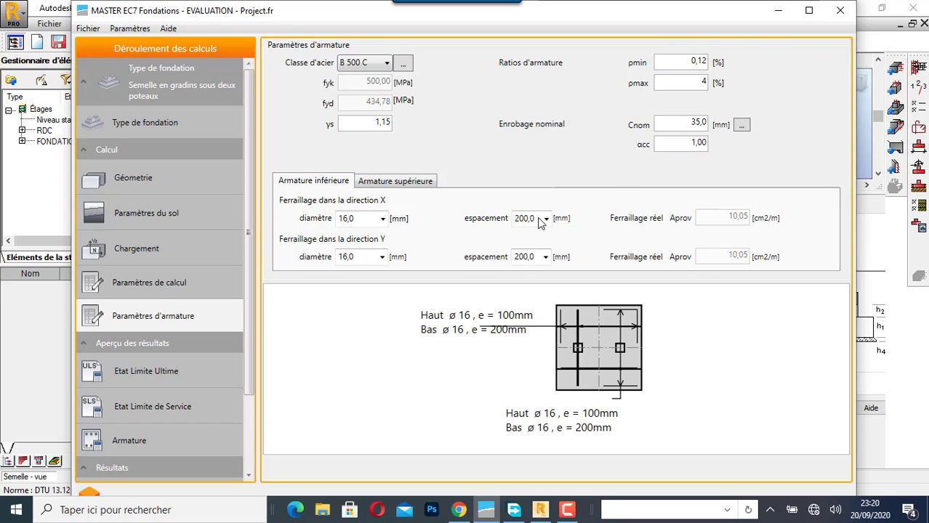
- Set the lower reinforcement to 12 mm diameter bars at 150 mm spacing in both the X and Y directions
click(382, 218)
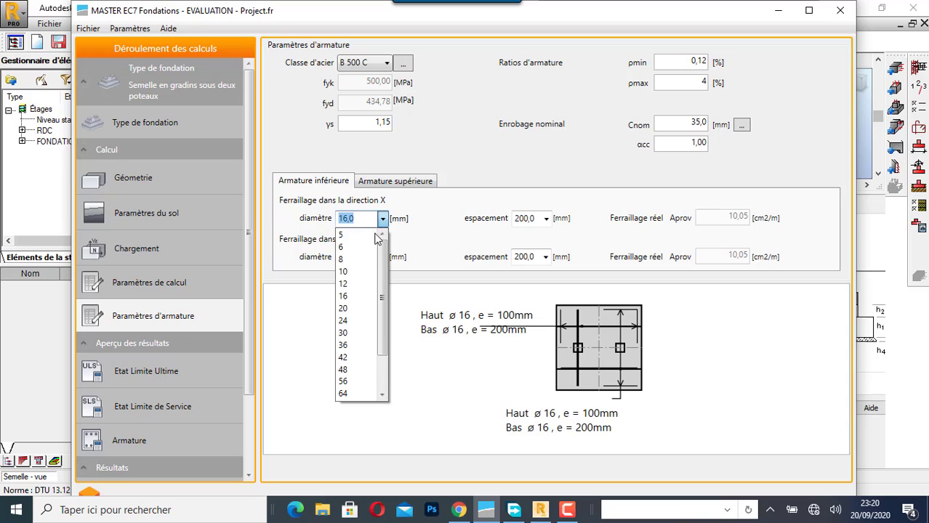
click(364, 283)
click(382, 256)
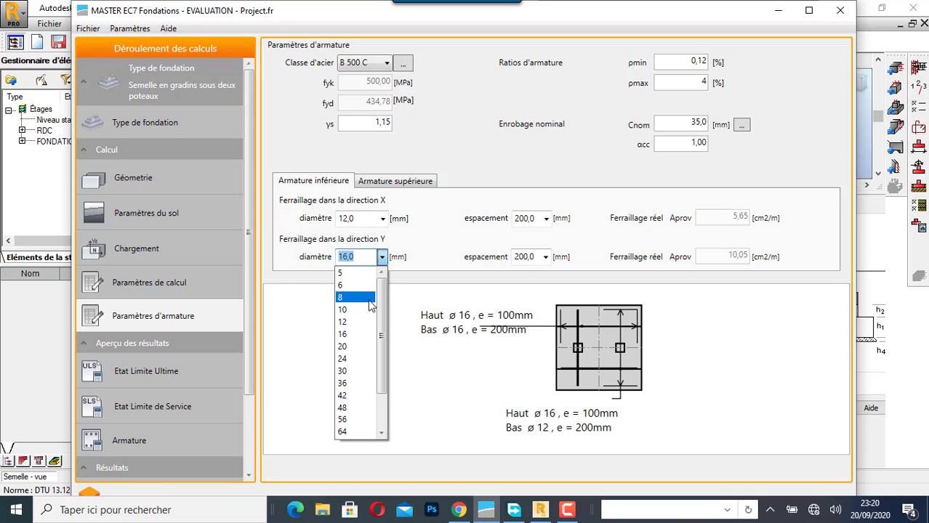
click(356, 282)
click(547, 219)
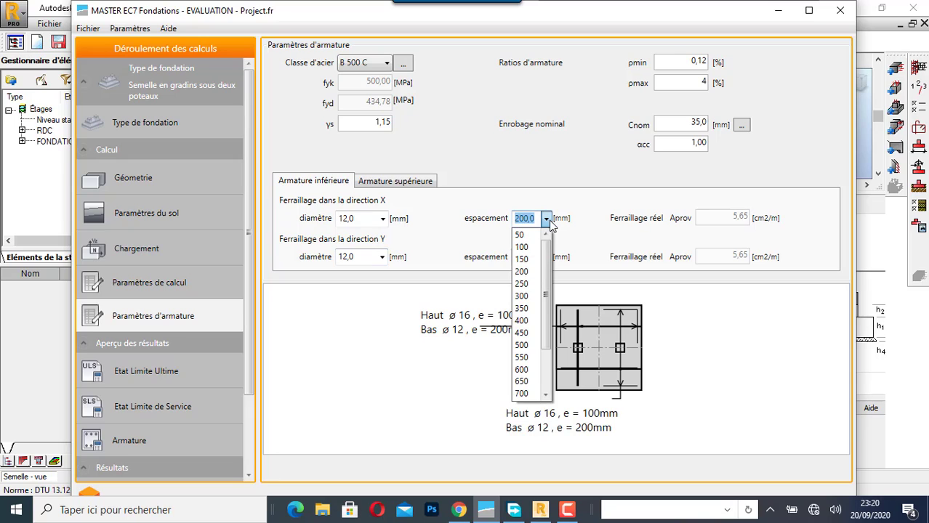
click(530, 260)
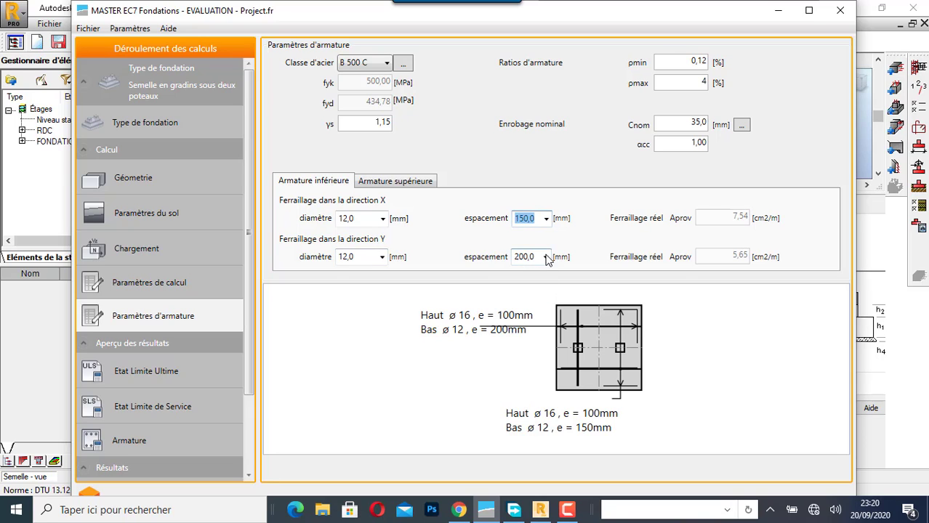
click(545, 258)
click(529, 298)
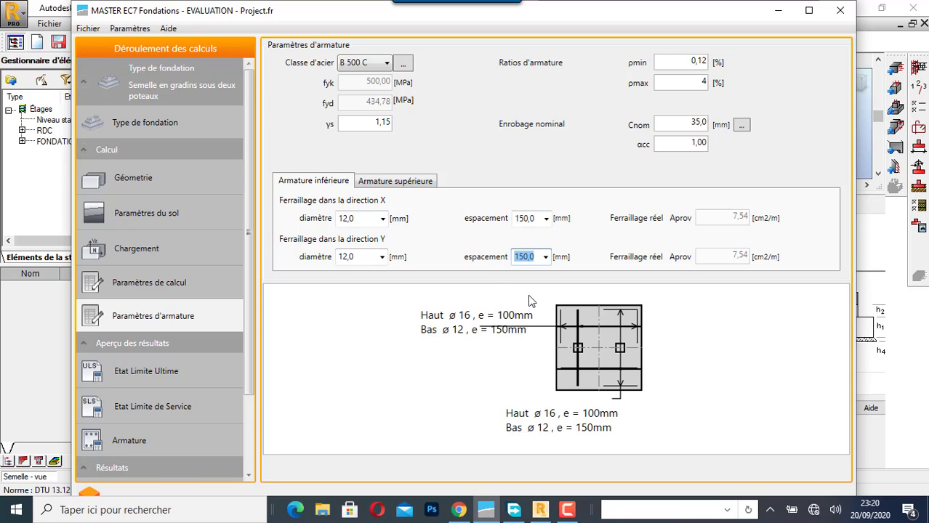
- Set the upper reinforcement to 12 mm diameter bars at 150 mm spacing in both the X and Y directions
click(398, 183)
click(364, 221)
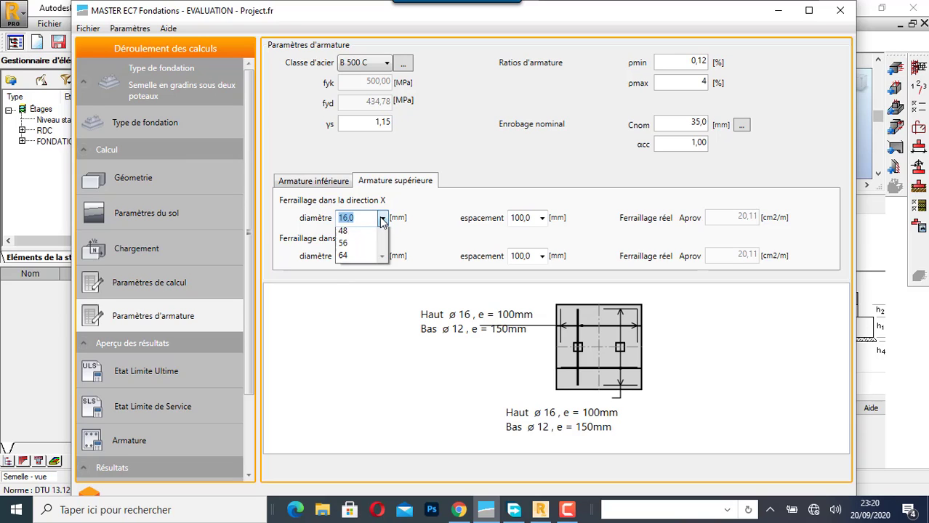
click(364, 270)
click(368, 255)
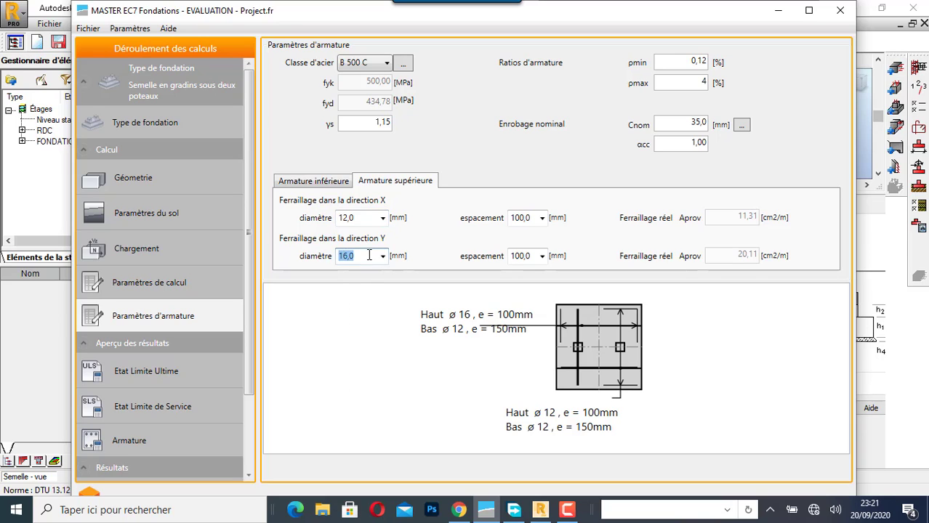
click(381, 256)
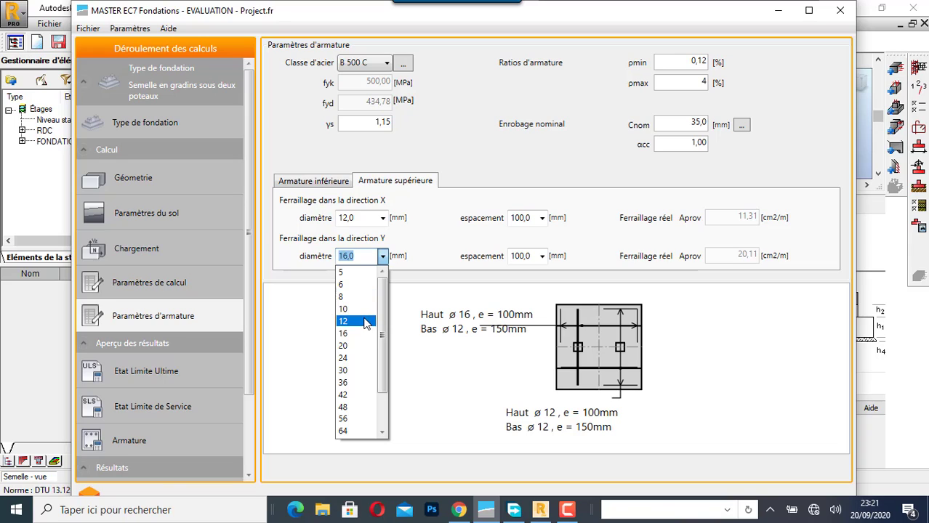
click(367, 321)
click(542, 218)
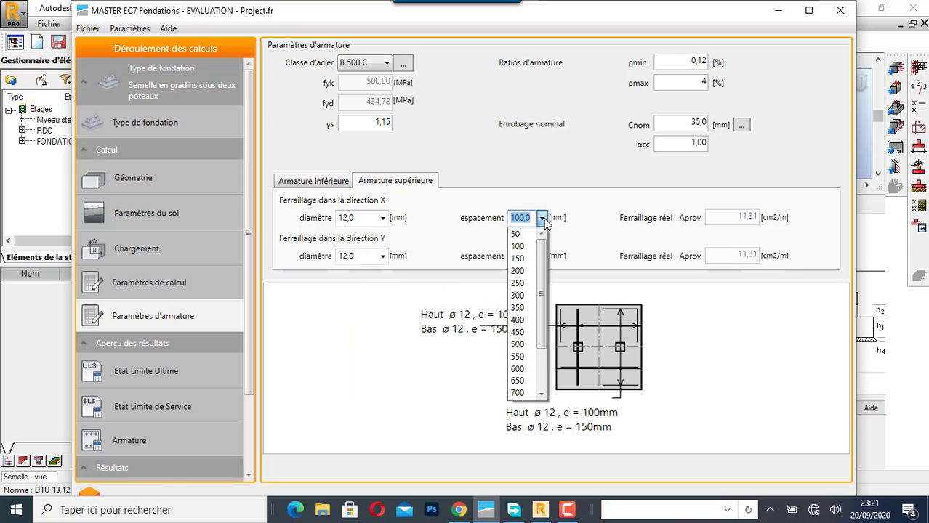
click(534, 257)
click(542, 256)
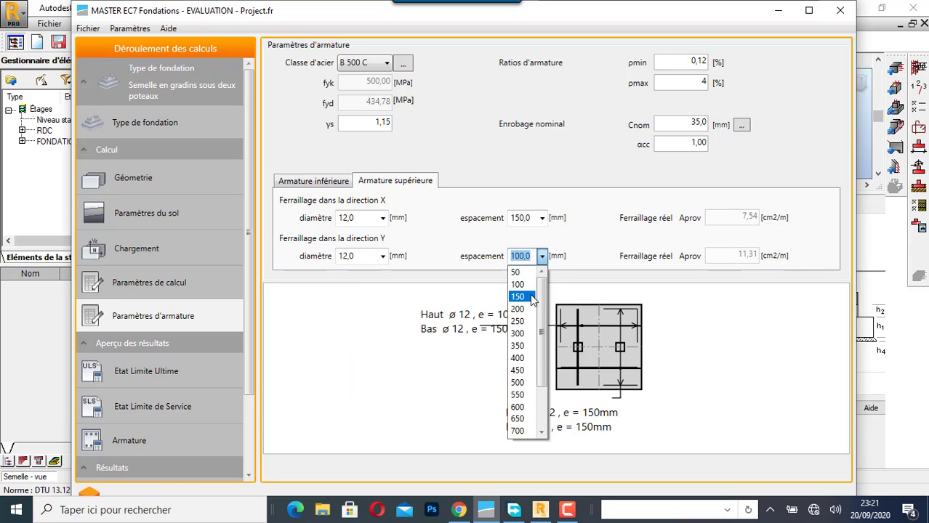
click(533, 298)
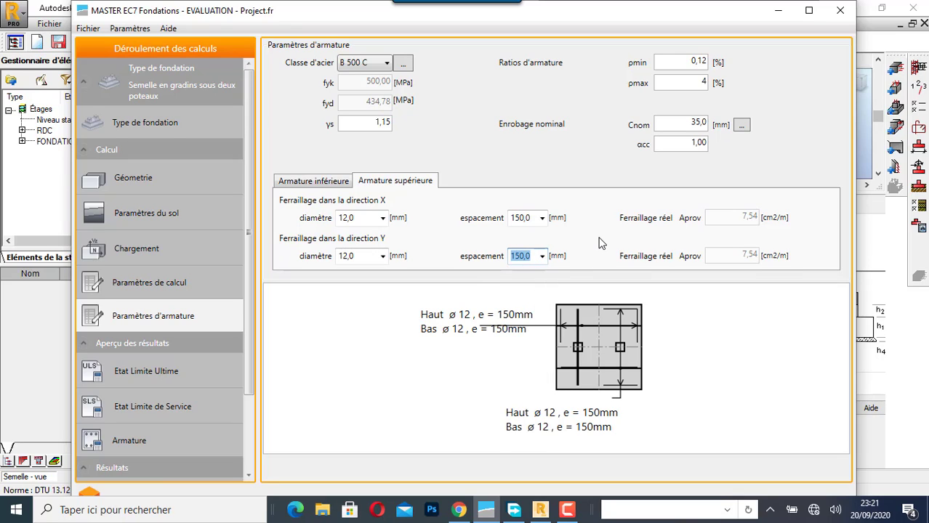
- Calculate the ultimate limit state results for the Combinaison critique and review the verifications in the complete calculation note
click(155, 372)
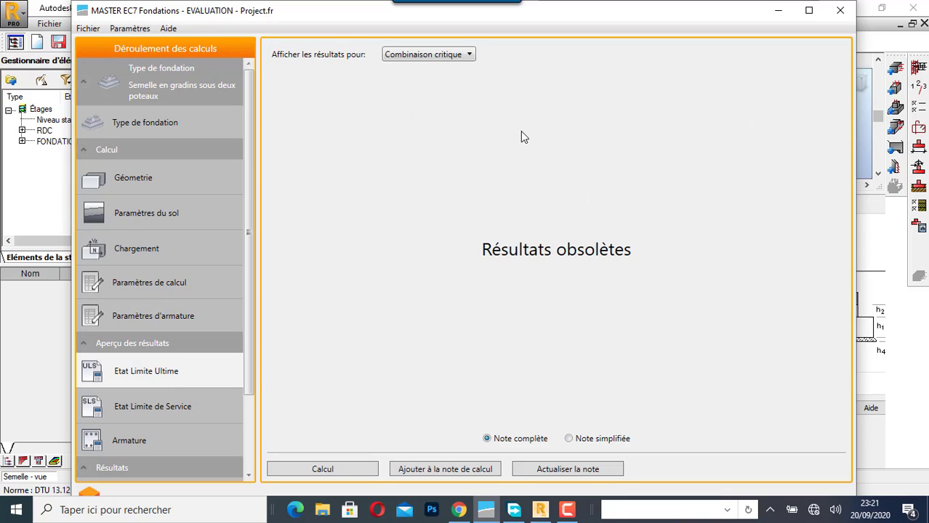
click(467, 56)
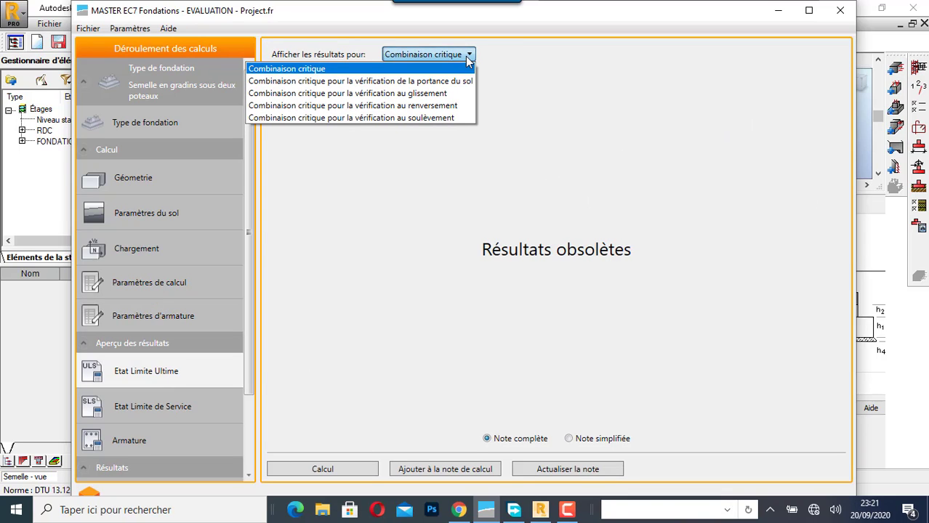
click(509, 56)
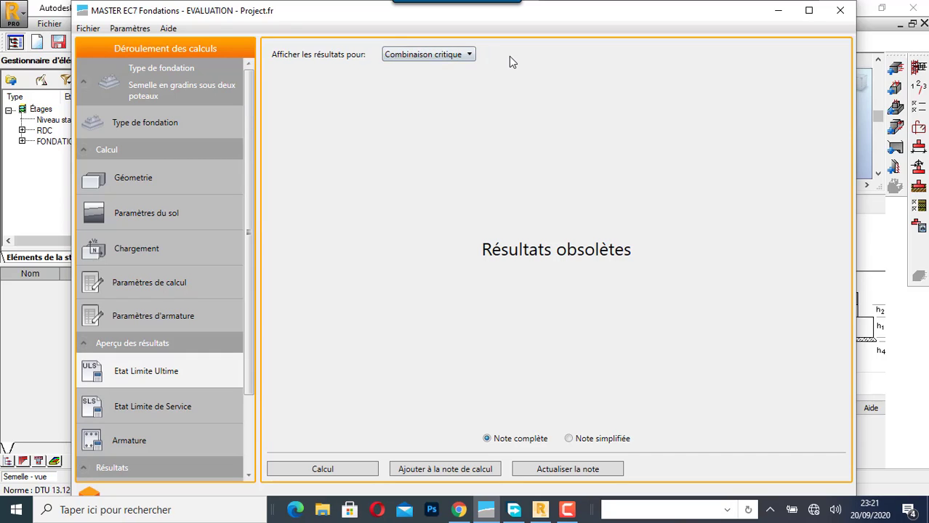
click(315, 471)
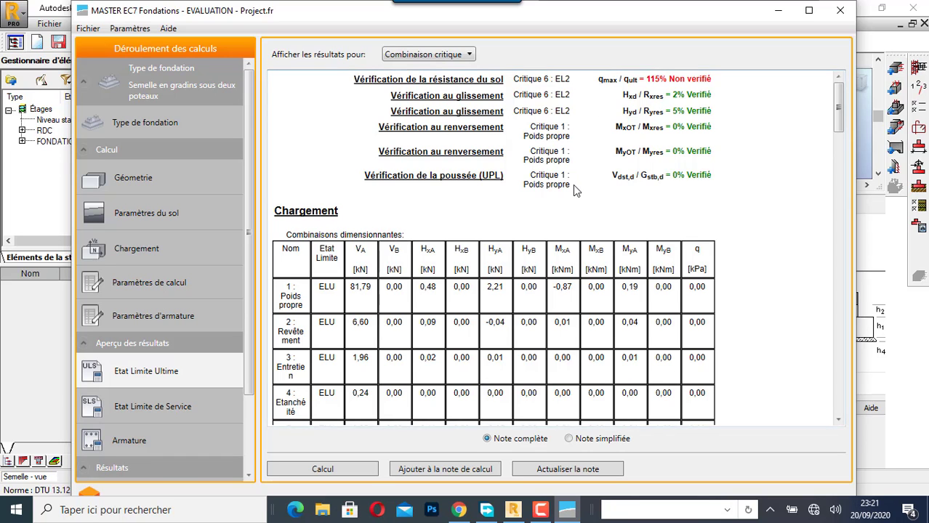
scroll(573, 186, down, 2)
scroll(528, 217, down, 4)
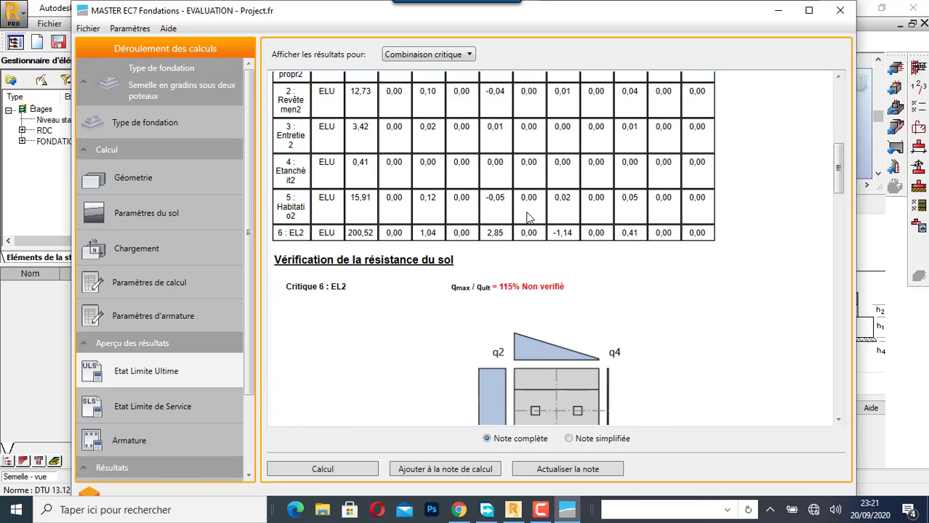
- Examine the soil resistance verification in the ultimate limit state note, including ground stresses and the drained and undrained conditions
scroll(527, 217, down, 3)
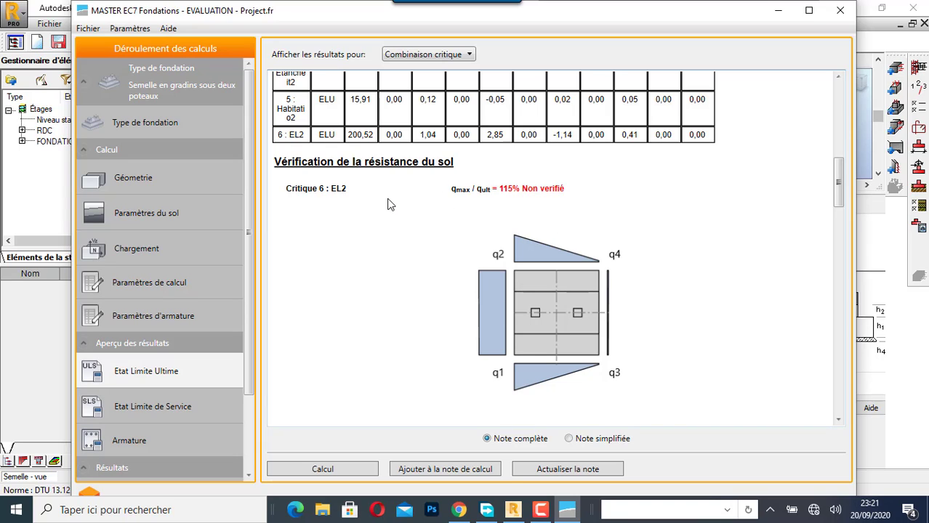
scroll(387, 204, down, 4)
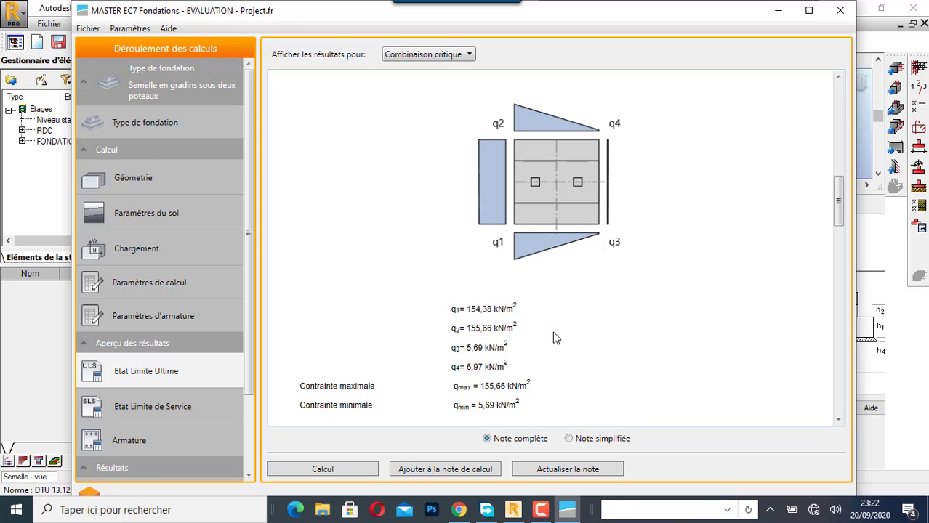
scroll(552, 329, down, 4)
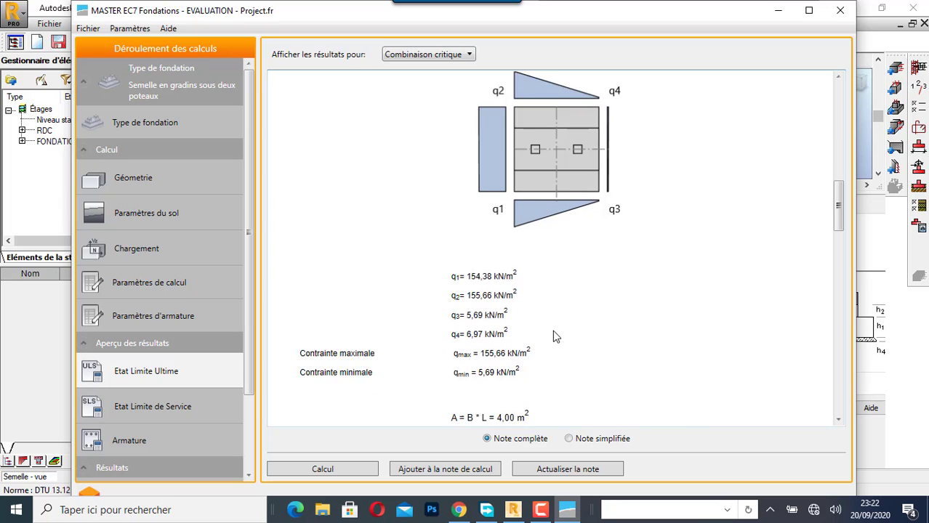
scroll(574, 298, down, 5)
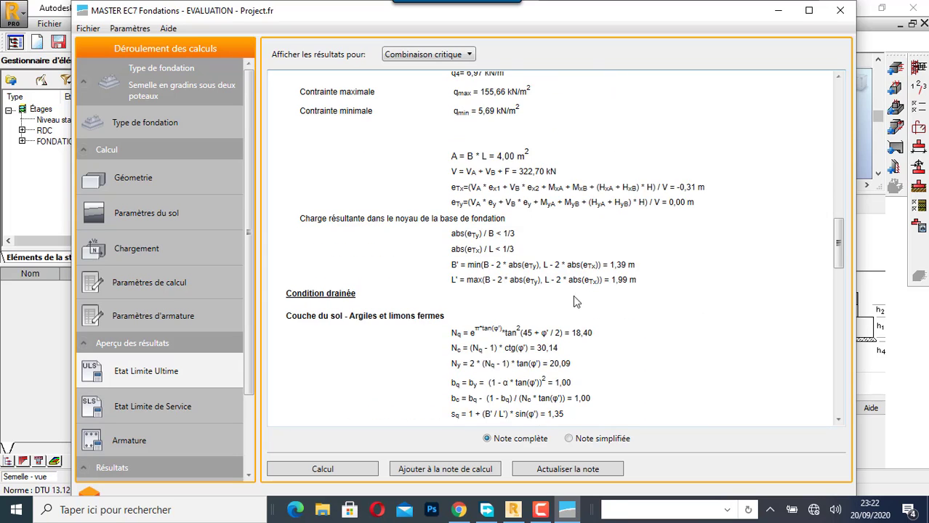
scroll(574, 298, down, 10)
scroll(602, 293, down, 5)
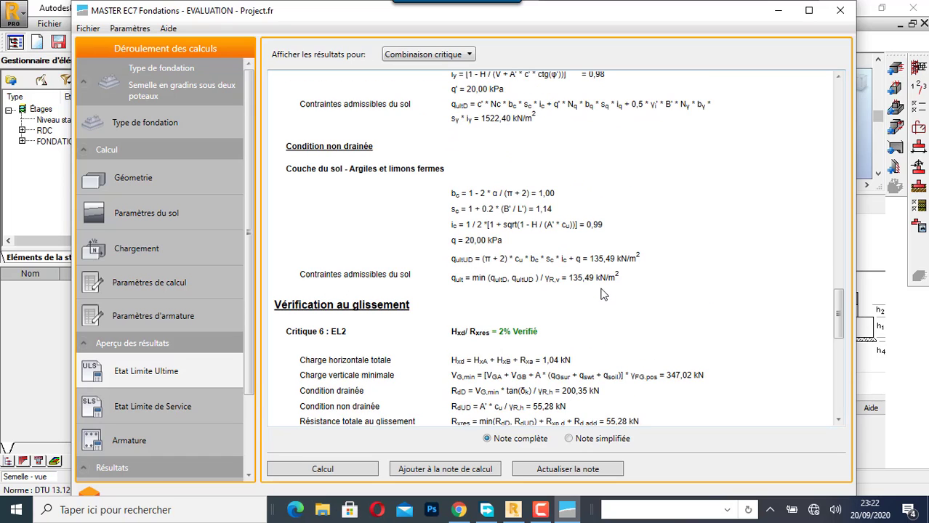
scroll(601, 294, up, 4)
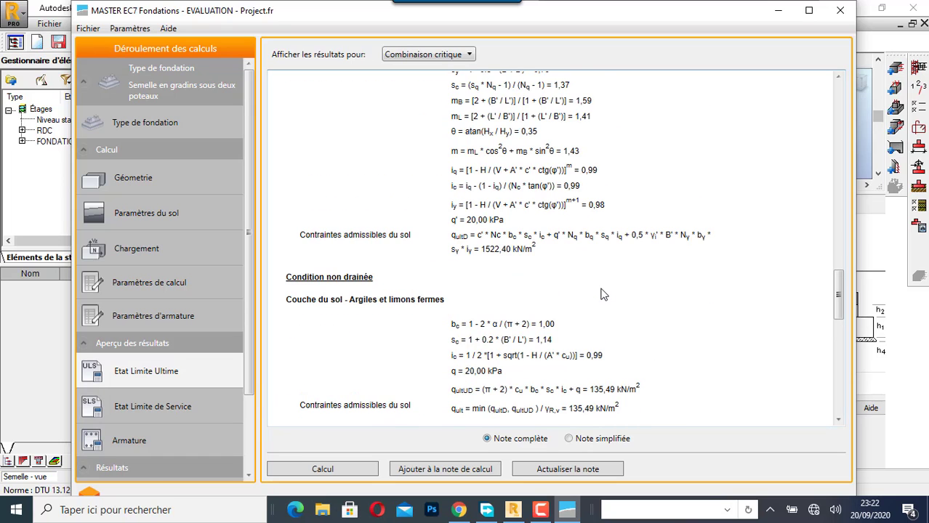
scroll(601, 293, down, 4)
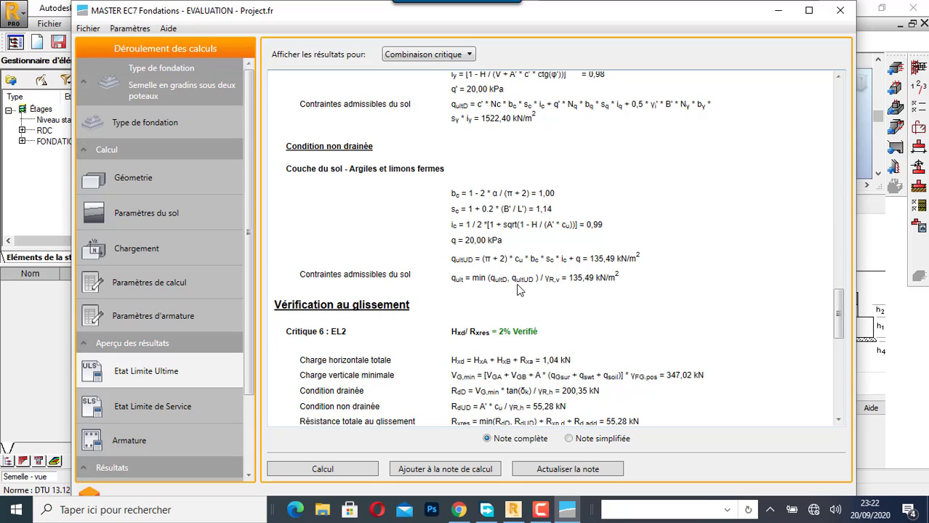
- Review the sliding, overturning and uplift (UPL) verifications in the ultimate limit state note
scroll(517, 288, down, 1)
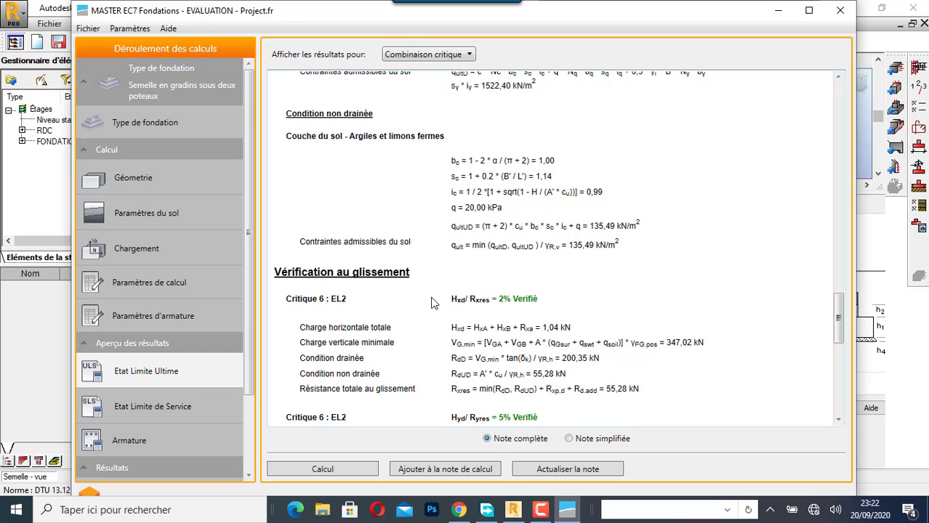
scroll(434, 302, down, 2)
scroll(431, 302, down, 4)
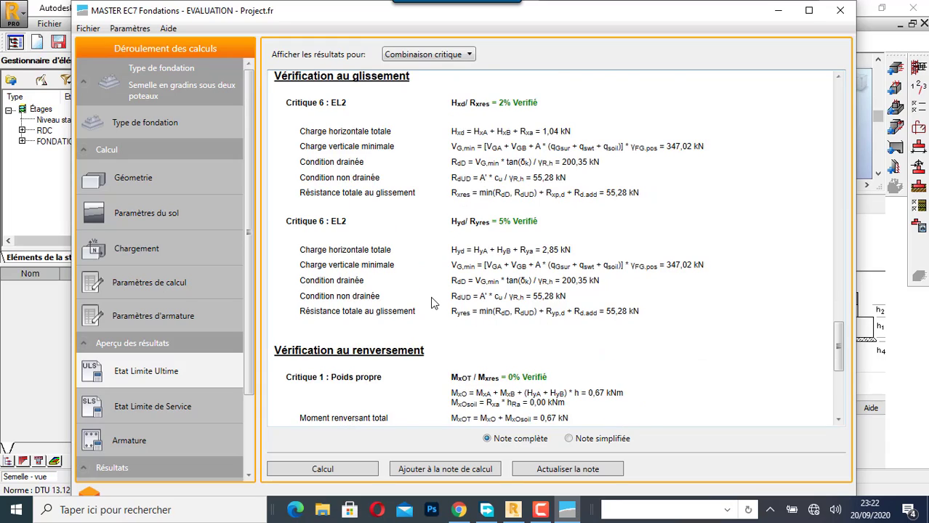
scroll(431, 303, down, 9)
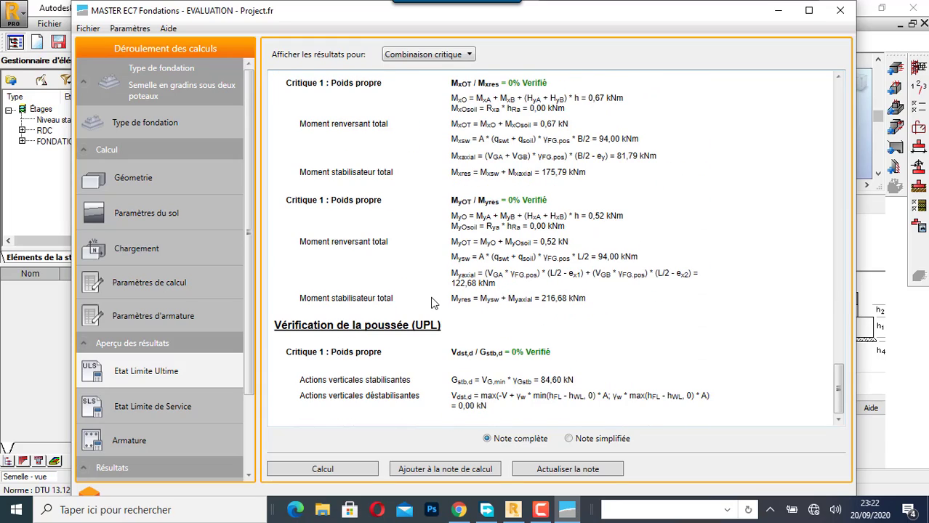
- Recheck the maximum ground stress against the allowable soil stress and return to the ultimate limit state verification summary
scroll(502, 231, up, 20)
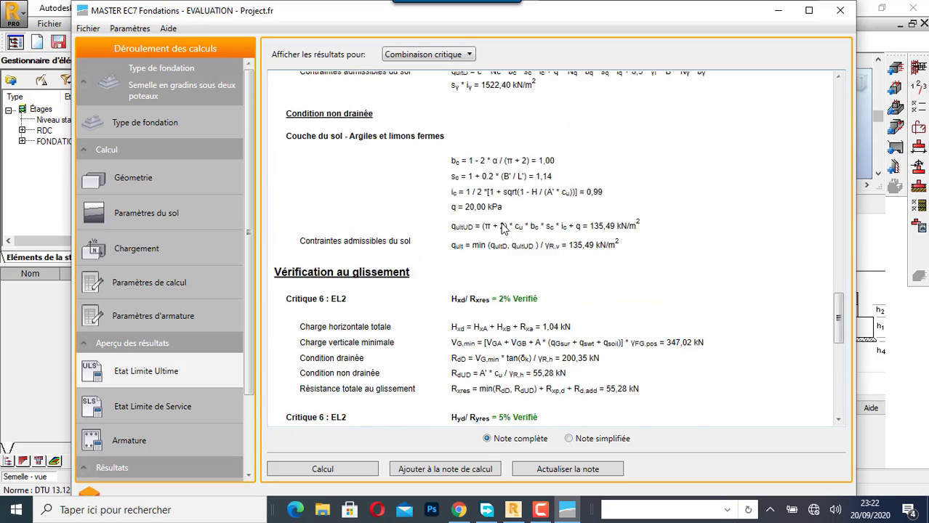
scroll(502, 231, up, 20)
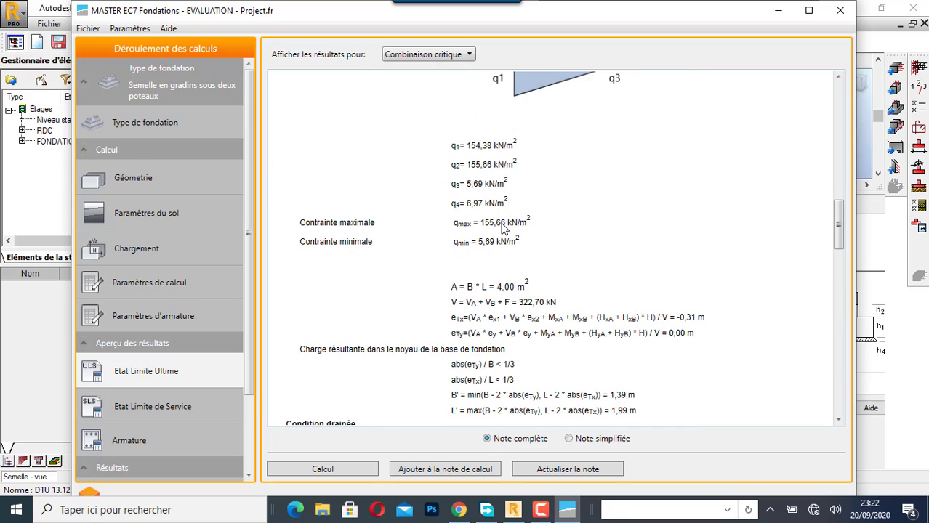
scroll(502, 230, up, 7)
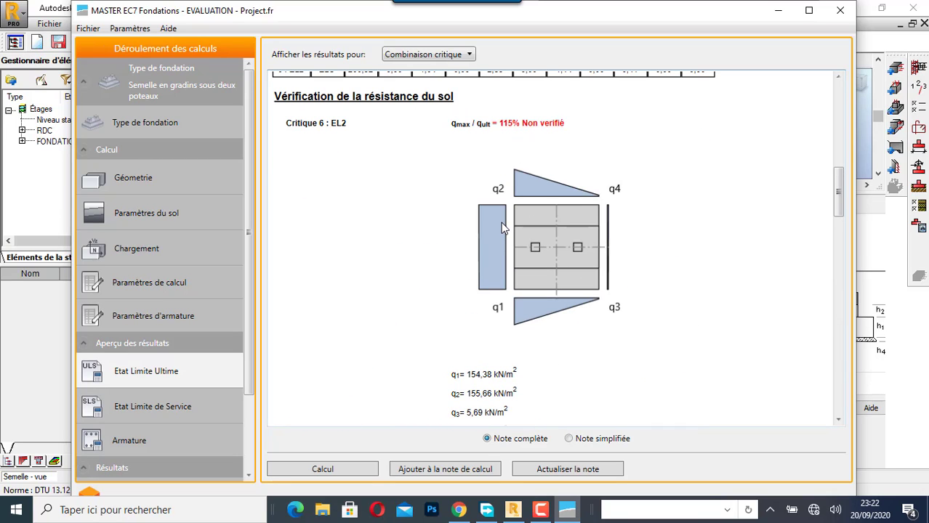
scroll(495, 227, down, 20)
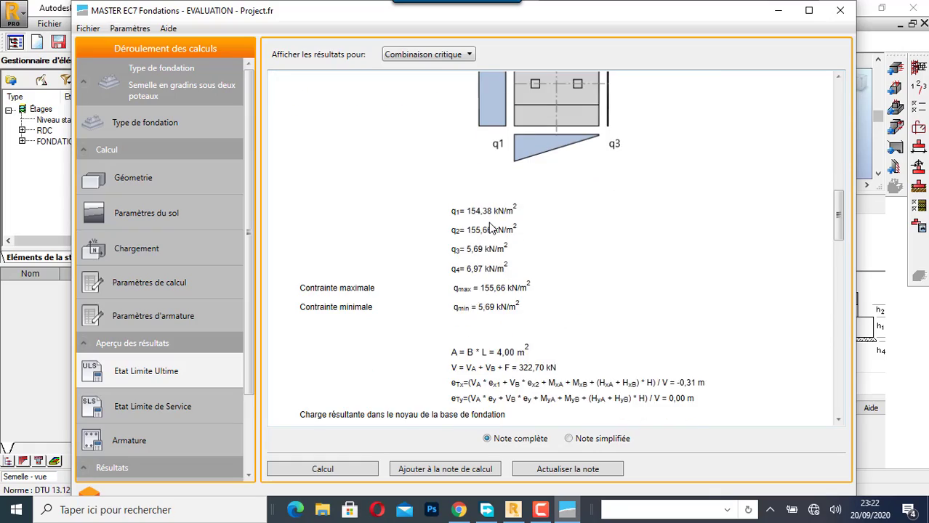
scroll(489, 224, down, 20)
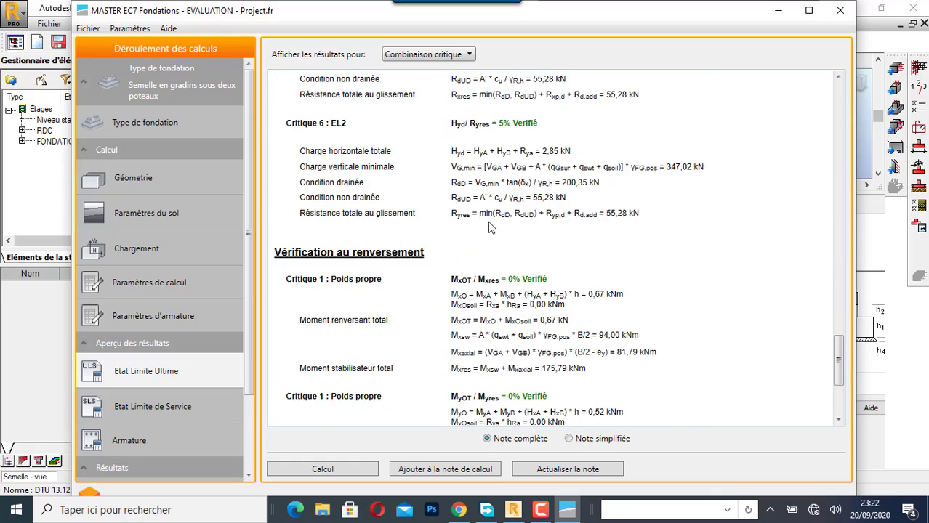
scroll(488, 225, up, 20)
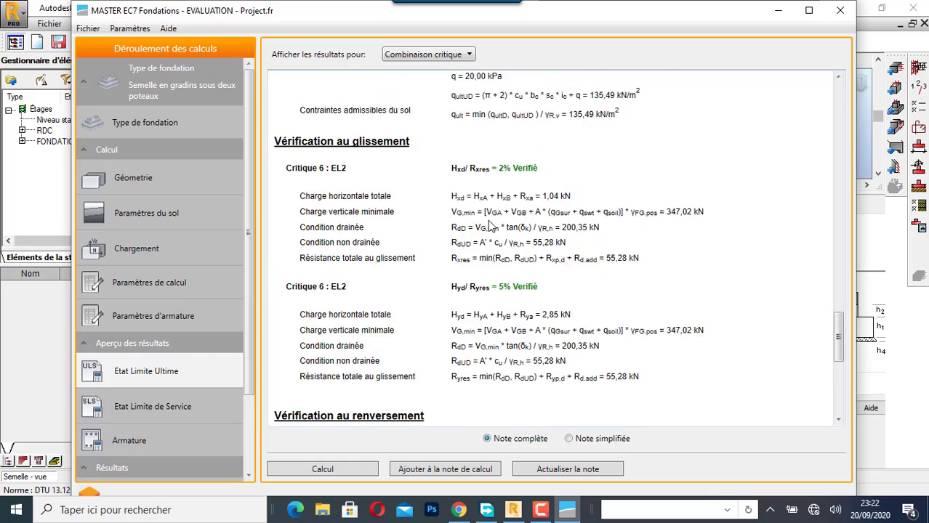
scroll(488, 226, up, 20)
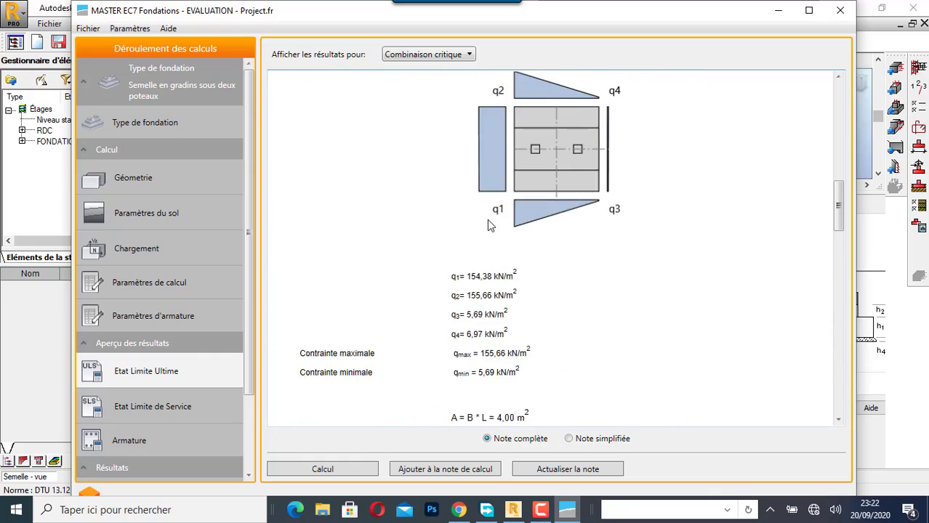
scroll(488, 223, up, 10)
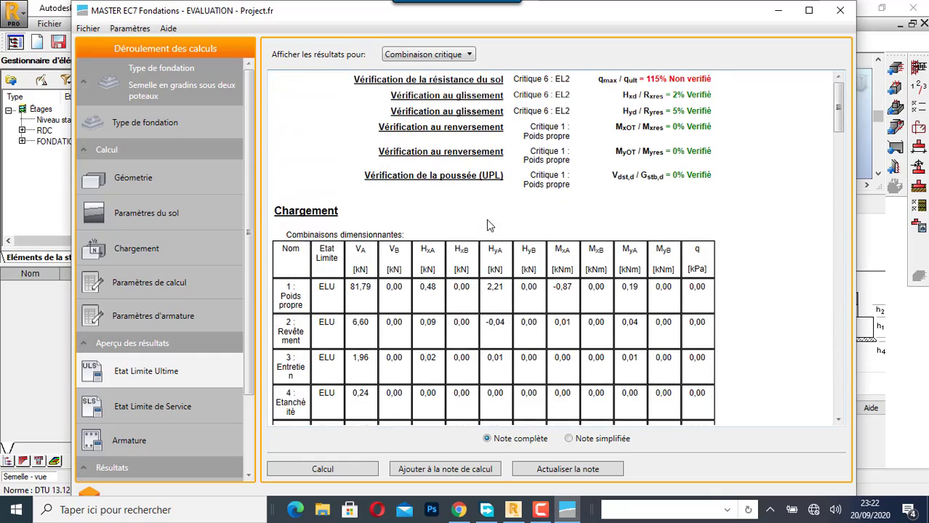
- Calculate the serviceability limit state results and review the total and differential settlement verifications in the complete note
click(156, 409)
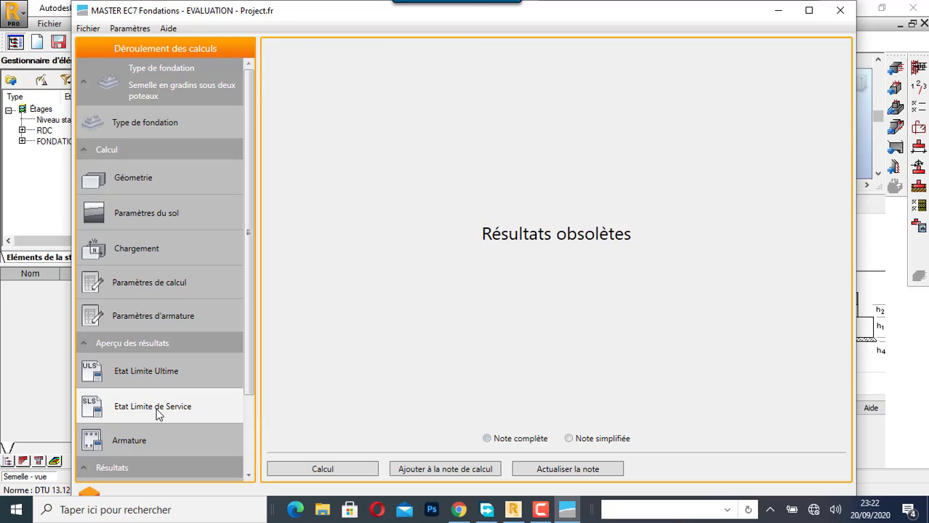
click(346, 468)
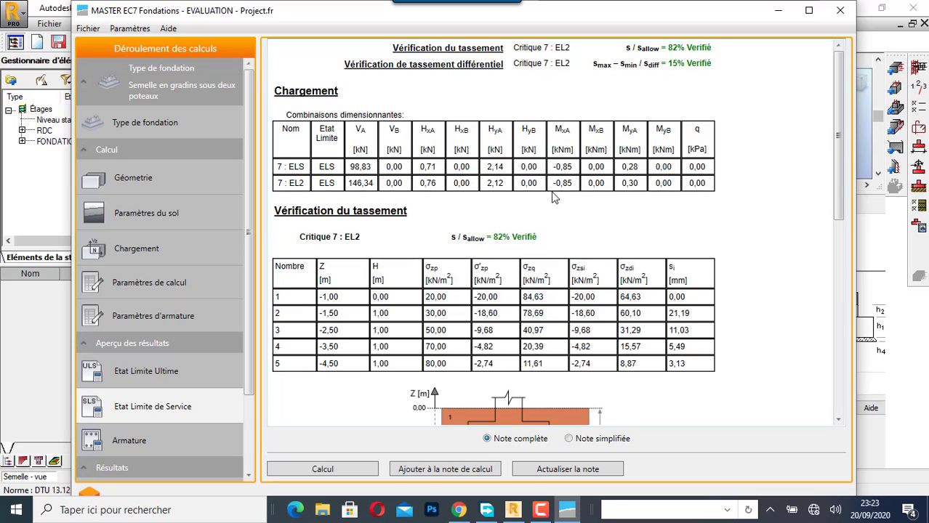
scroll(551, 191, down, 6)
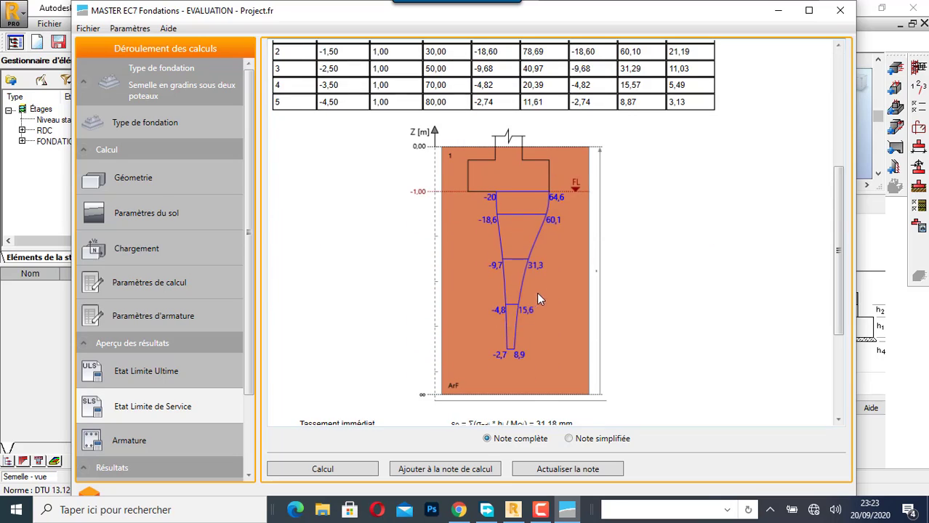
scroll(584, 266, down, 4)
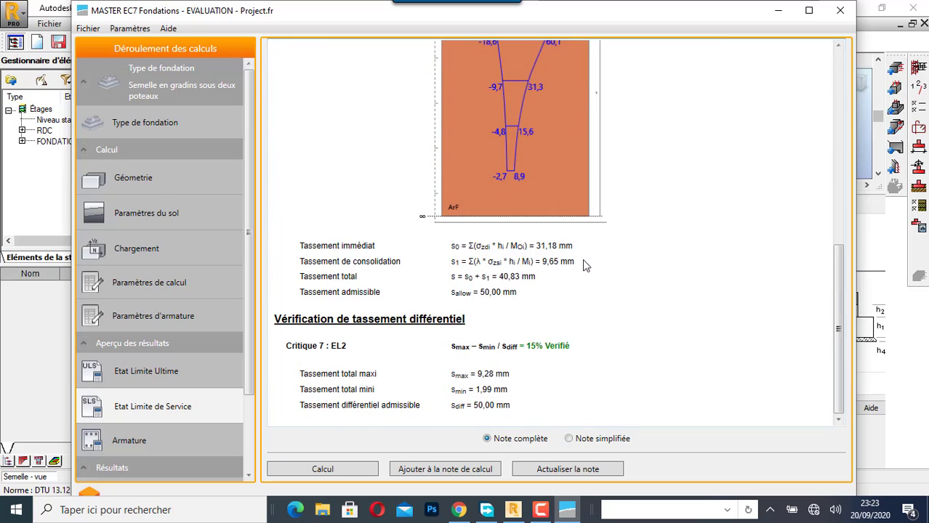
- Calculate the reinforcement results for the Combinaisons critiques and review the bending and punching verifications in the complete note
click(133, 444)
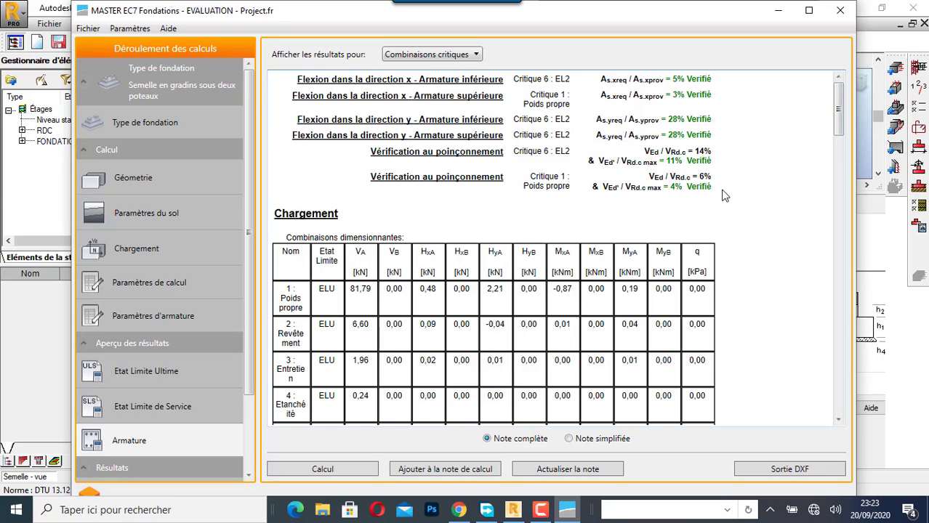
scroll(643, 149, down, 10)
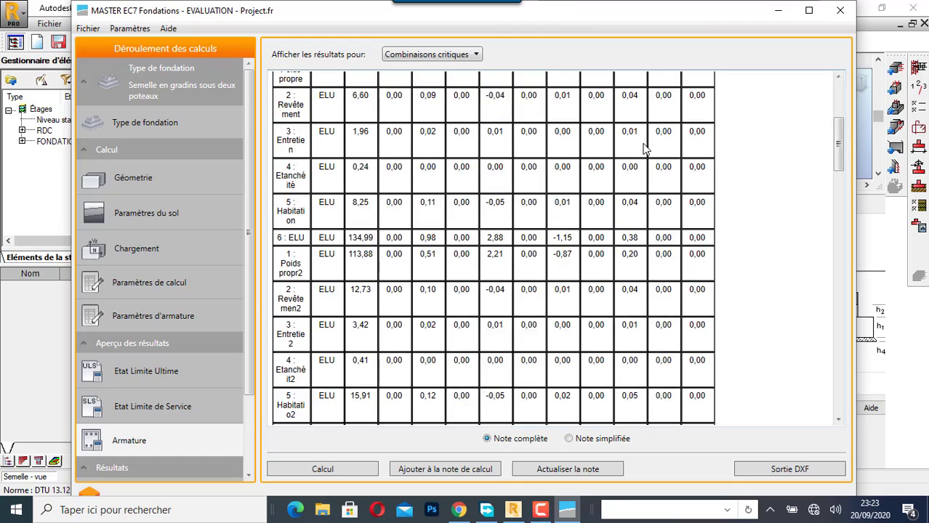
scroll(643, 149, down, 15)
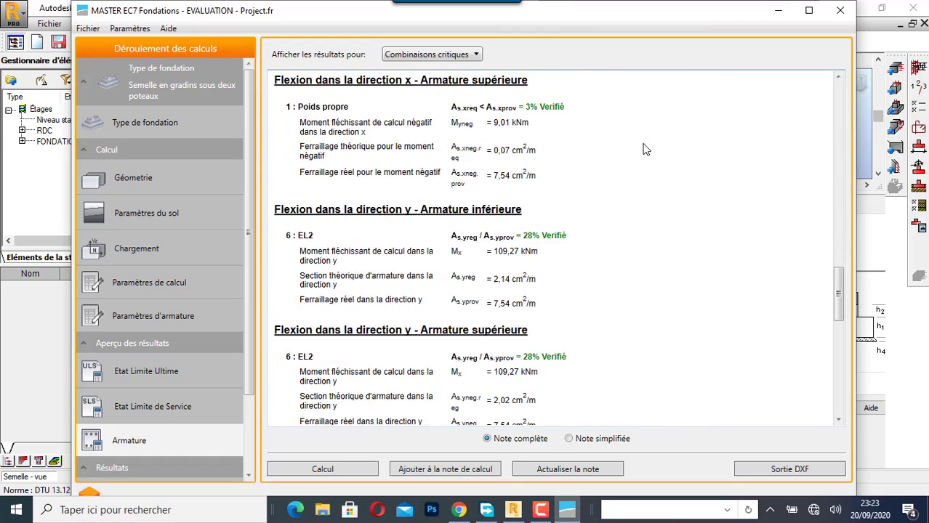
scroll(643, 149, down, 2)
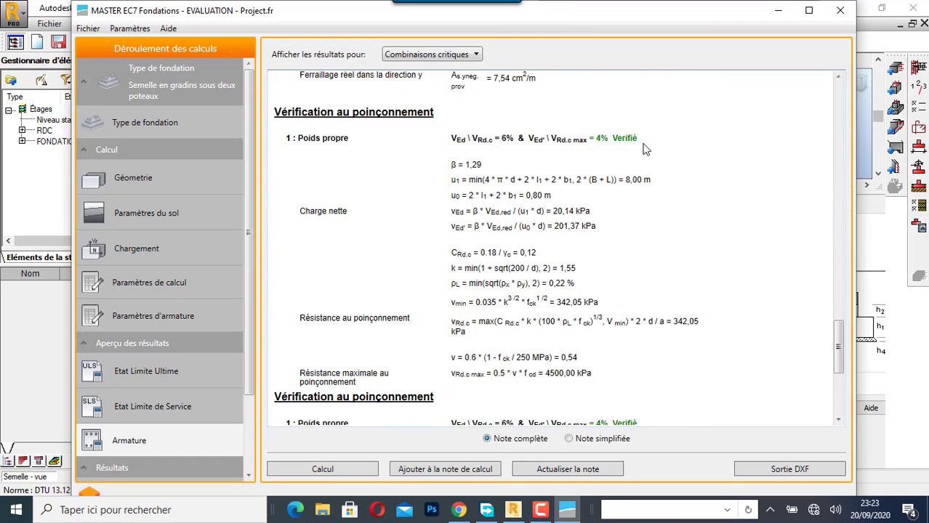
scroll(644, 149, up, 5)
scroll(643, 149, up, 15)
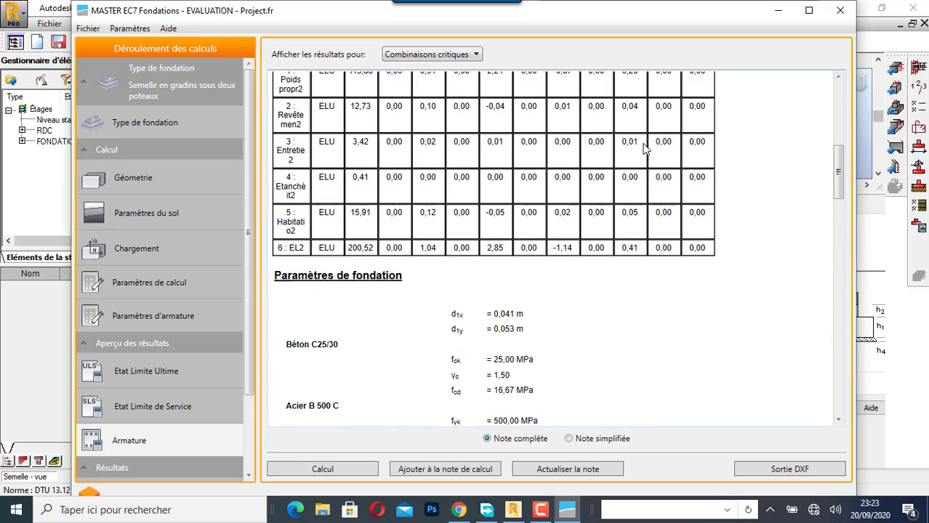
scroll(644, 149, up, 5)
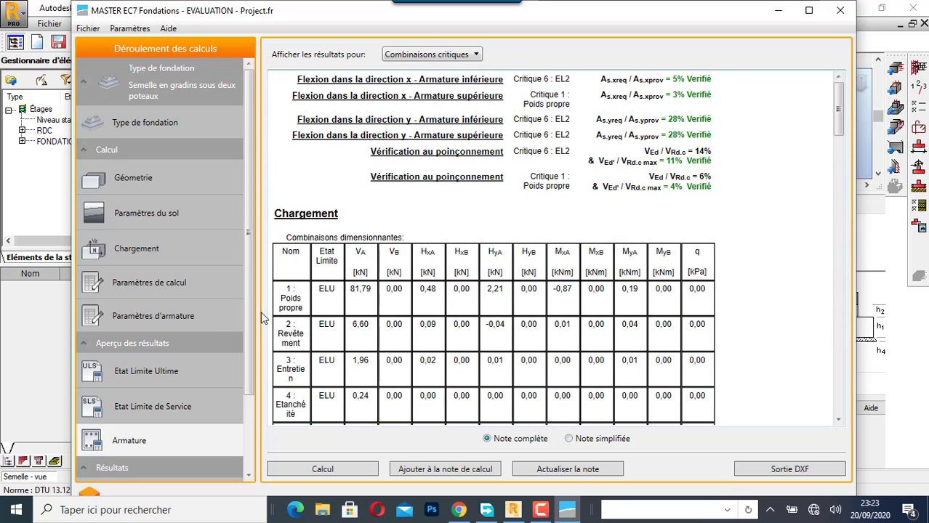
- Return to the ultimate limit state results and examine the soil resistance verification and ground stress diagram for combination EL2
click(148, 381)
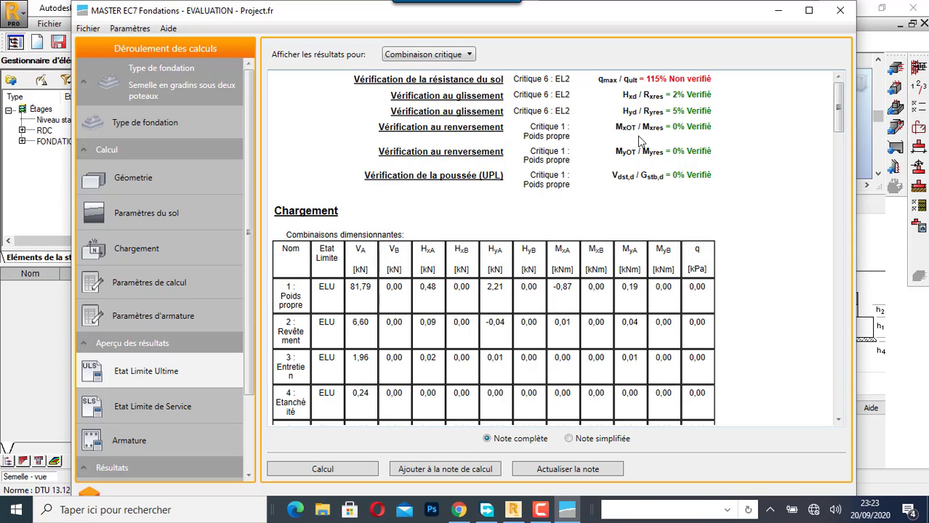
scroll(612, 204, down, 10)
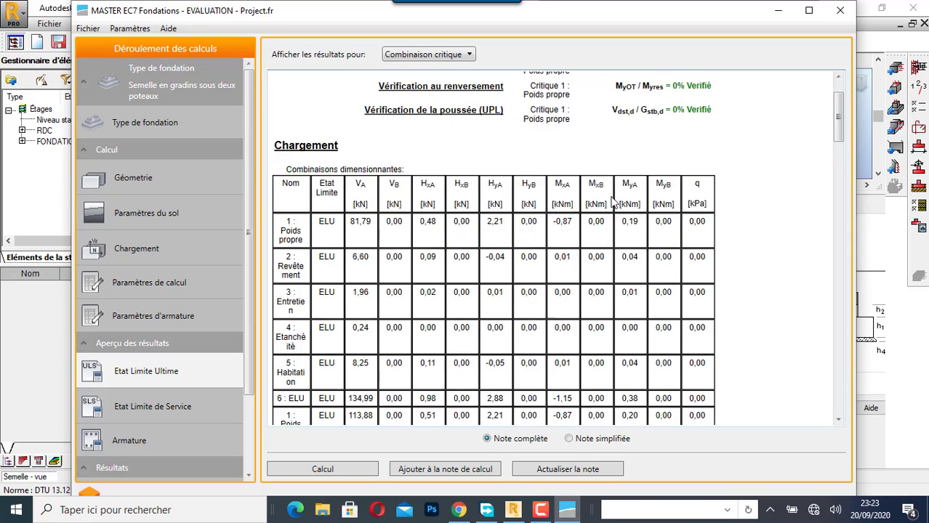
scroll(613, 204, down, 2)
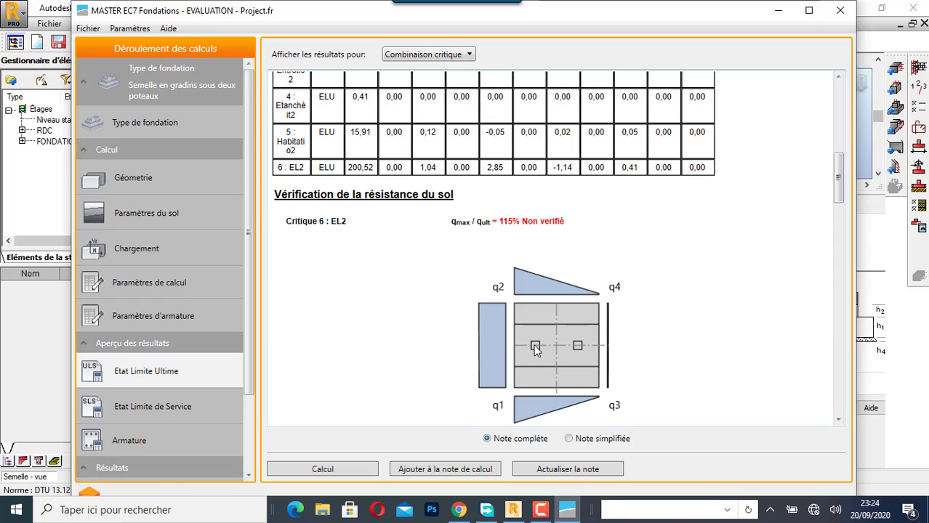
scroll(523, 304, down, 3)
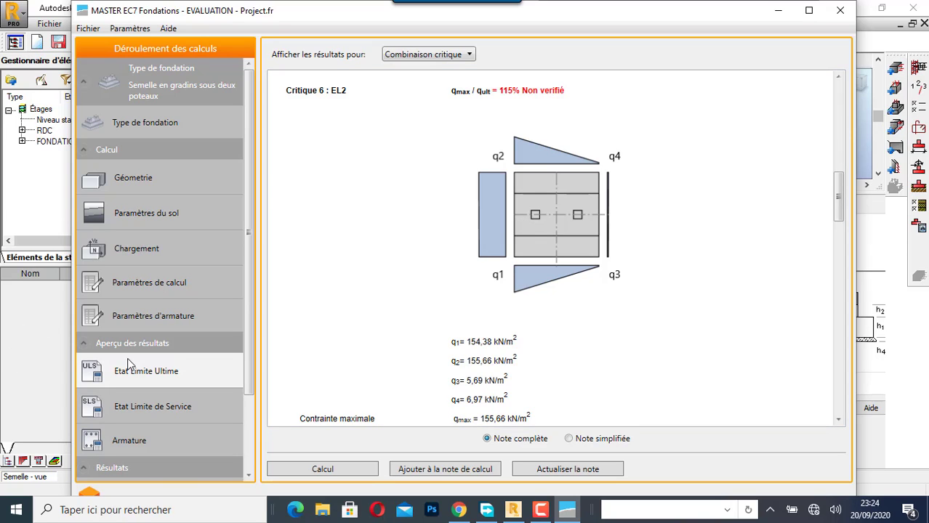
- Open the footing geometry, switch to Robot Structural Analysis to compare its footing dimensions, and return to the geometry in MASTER EC7 Fondations
click(130, 177)
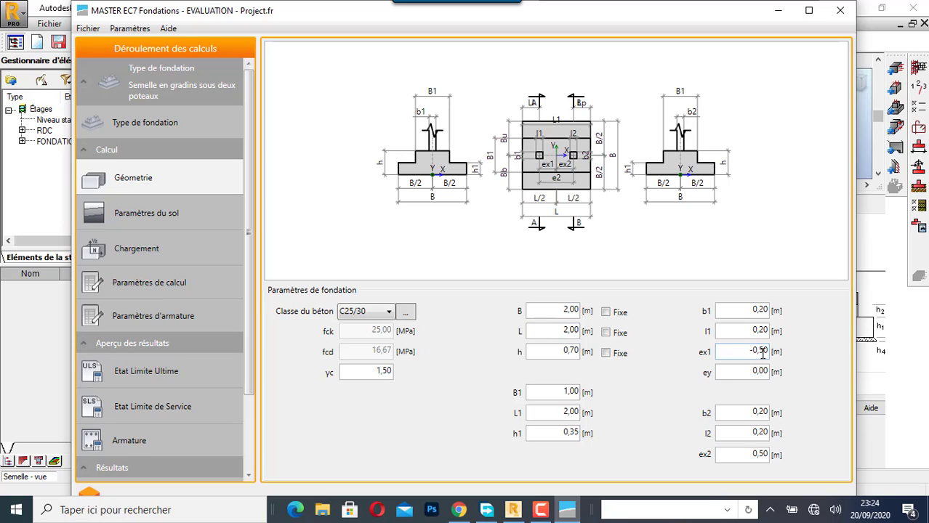
click(871, 39)
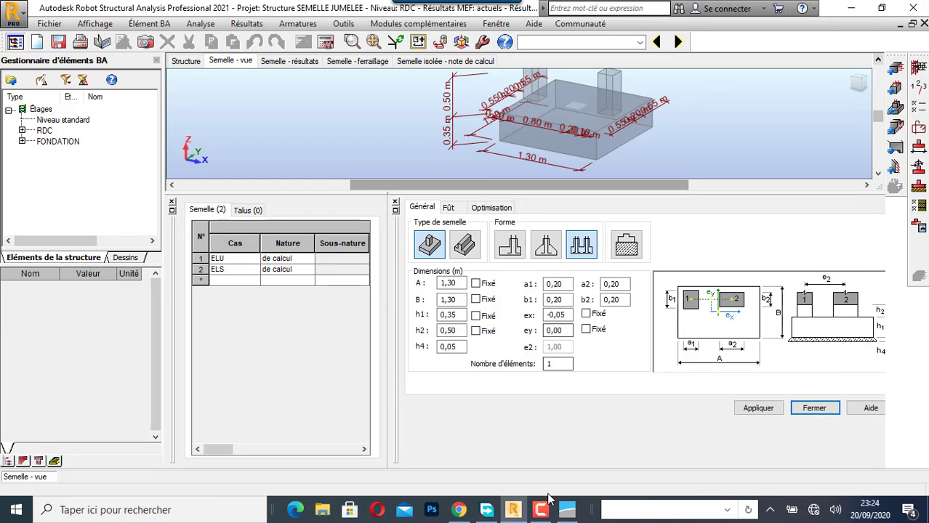
mouse_move(481, 513)
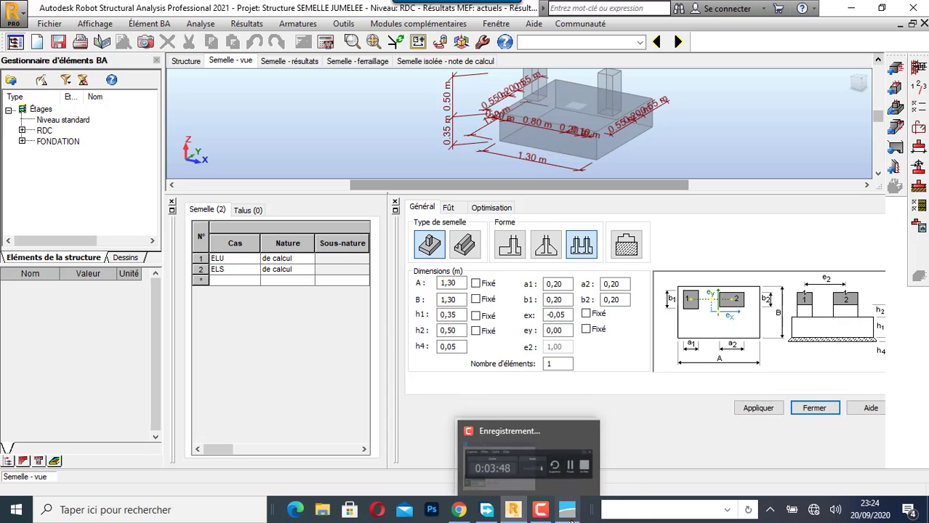
click(569, 512)
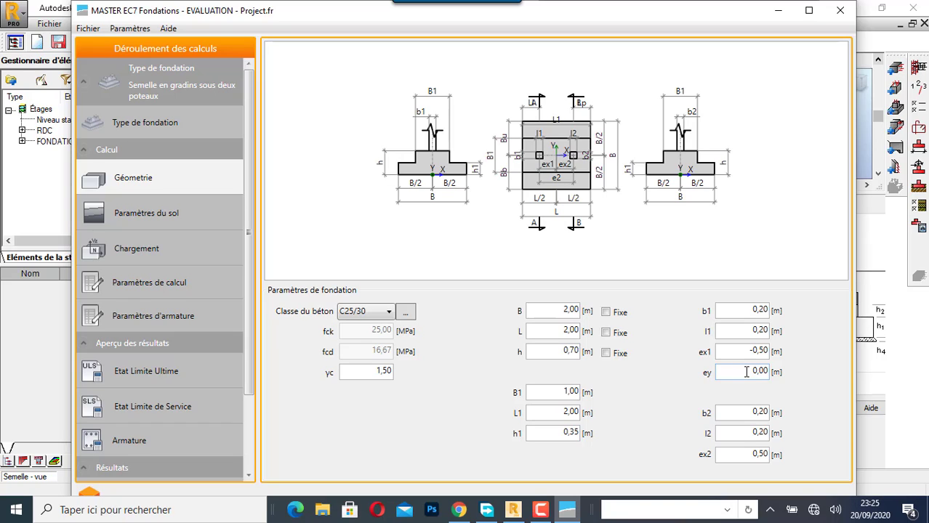
- Set the footing length L to 2.20 m
click(734, 352)
click(572, 332)
key(BackSpace)
text(2)
- Go through the soil, loading, calculation and reinforcement parameters, and recheck the ultimate limit state verification summary
click(146, 218)
click(149, 248)
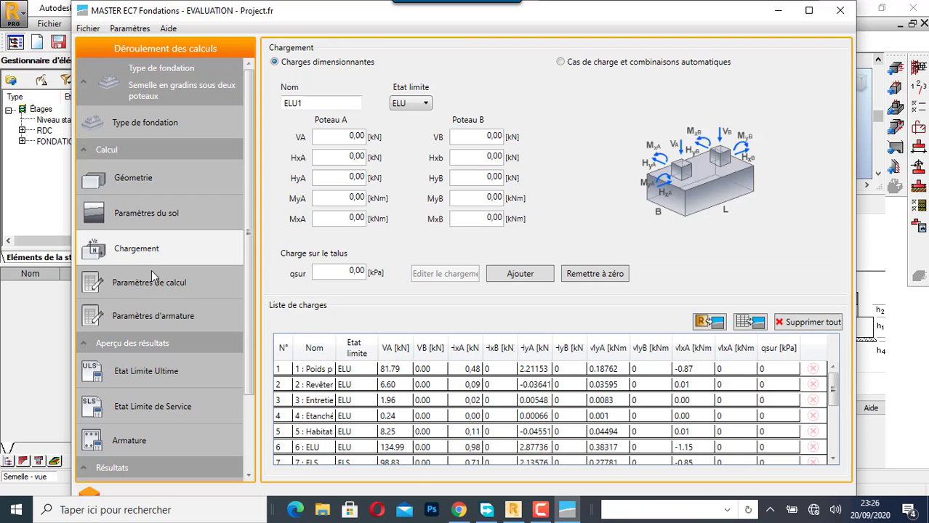
click(152, 286)
click(149, 316)
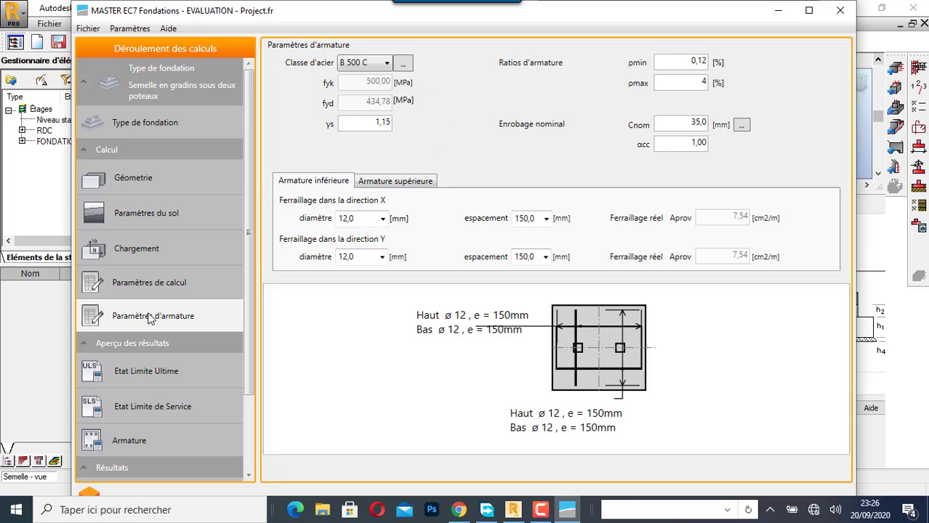
click(133, 370)
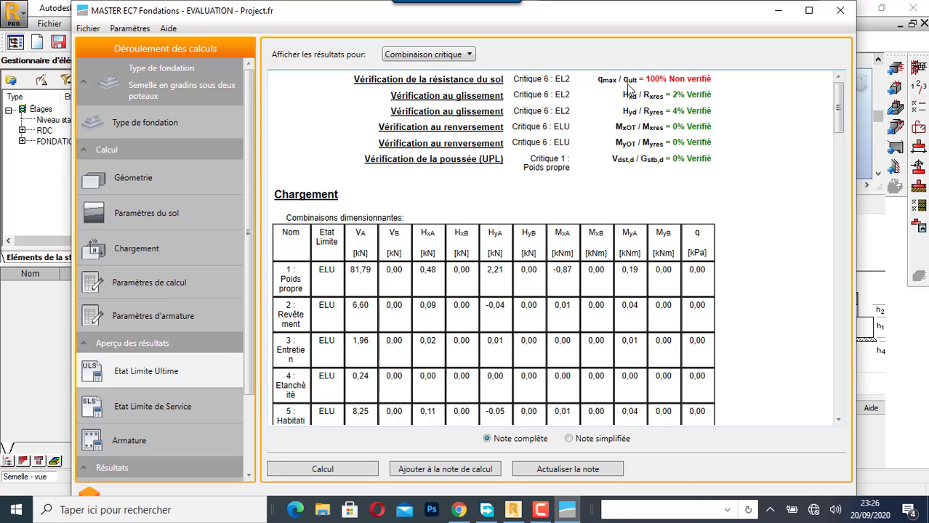
scroll(701, 203, down, 5)
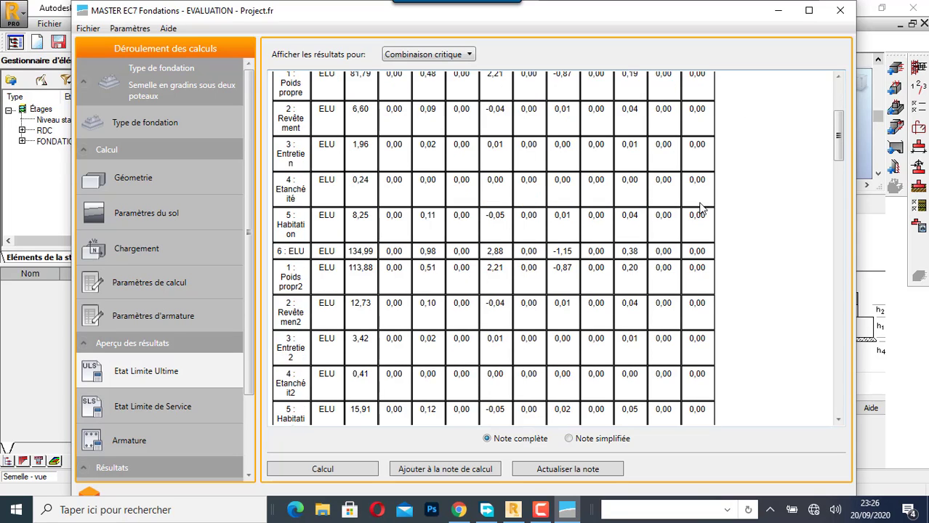
scroll(700, 207, up, 5)
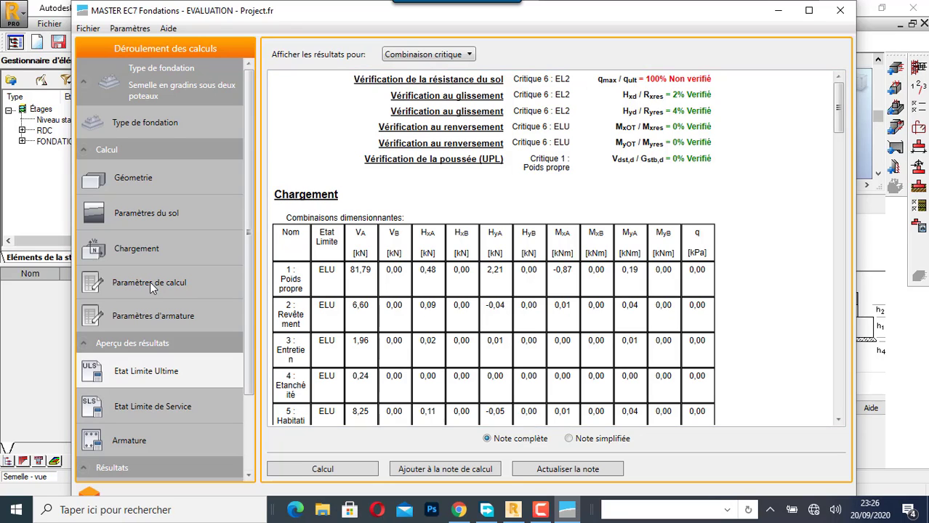
- Set the footing length L to 2.30 m and recalculate the ultimate limit state results
click(148, 179)
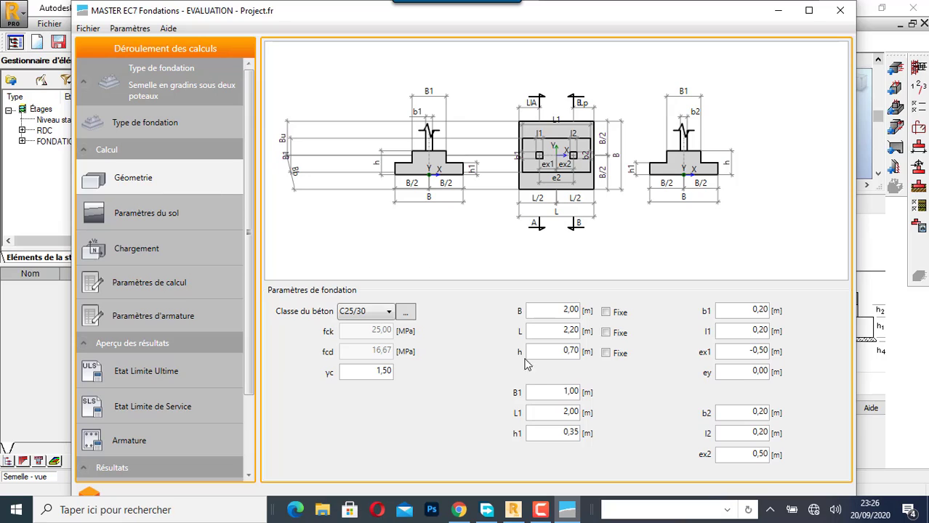
click(575, 333)
key(BackSpace)
text(3)
click(149, 375)
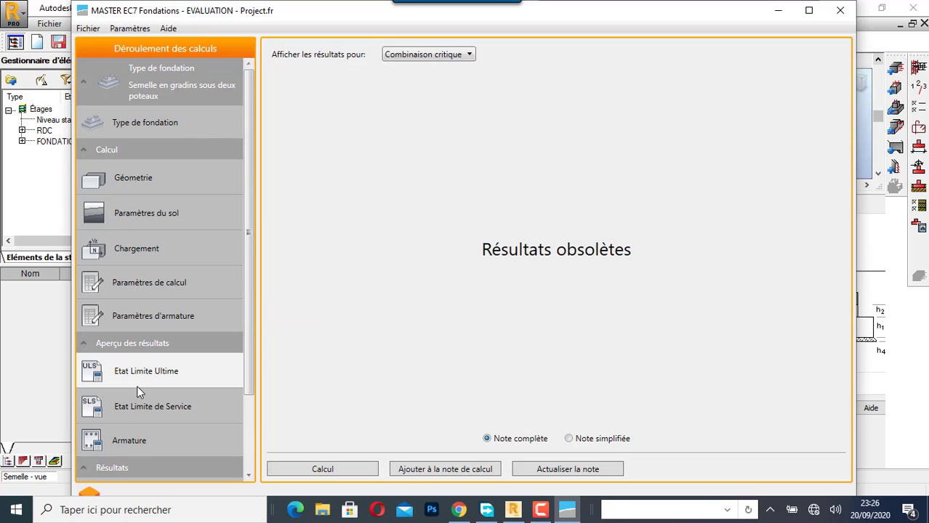
click(343, 470)
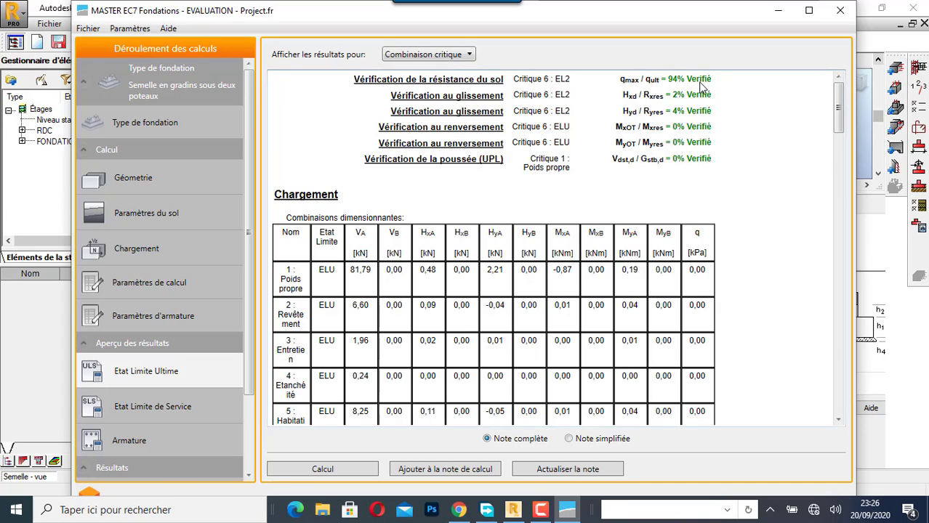
- Examine the soil resistance verification for combination EL2, comparing the maximum ground stress with the allowable drained and undrained soil stresses
scroll(501, 189, down, 3)
scroll(494, 198, down, 8)
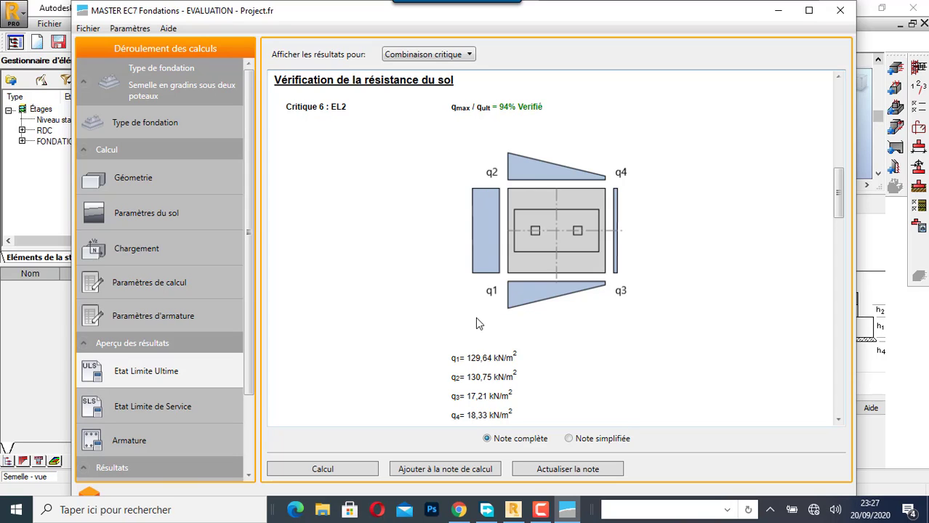
scroll(479, 324, down, 3)
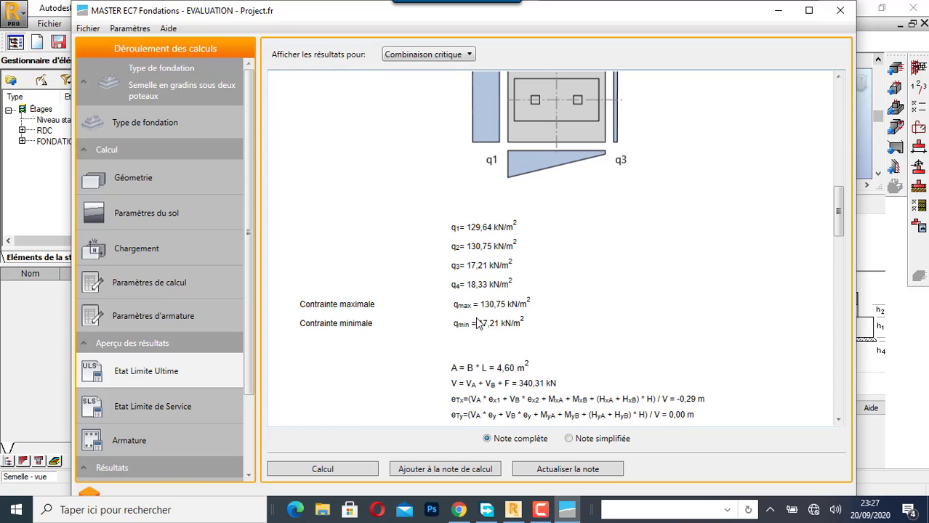
scroll(479, 324, up, 2)
scroll(478, 323, down, 2)
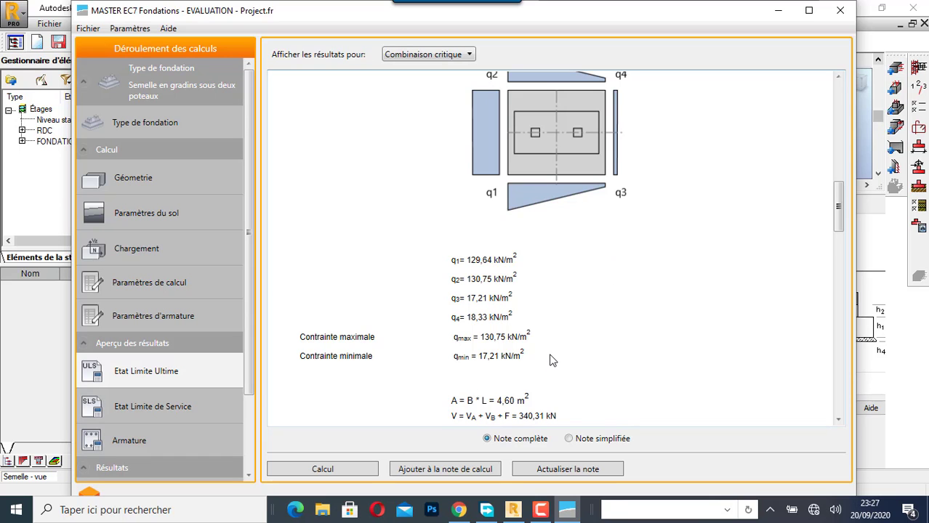
scroll(551, 359, down, 3)
scroll(551, 359, down, 4)
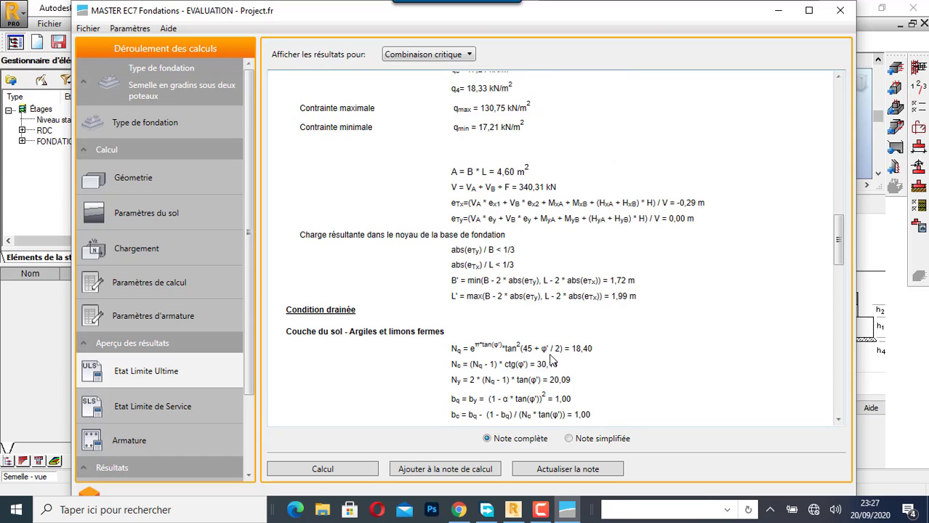
scroll(551, 359, down, 5)
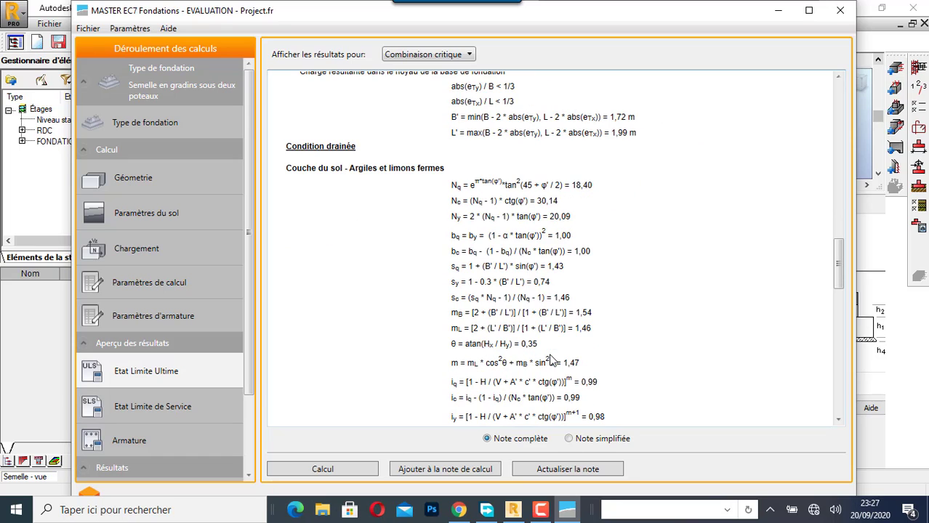
scroll(560, 283, down, 5)
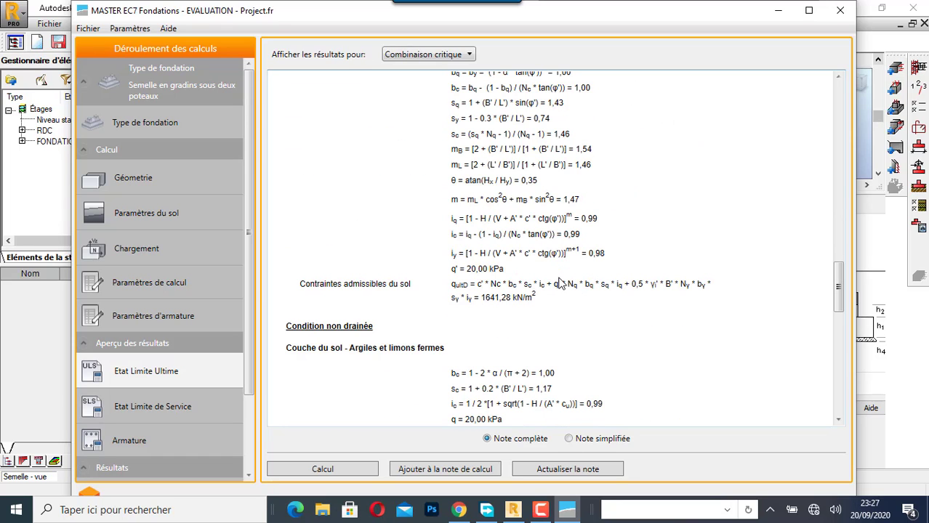
scroll(560, 283, down, 3)
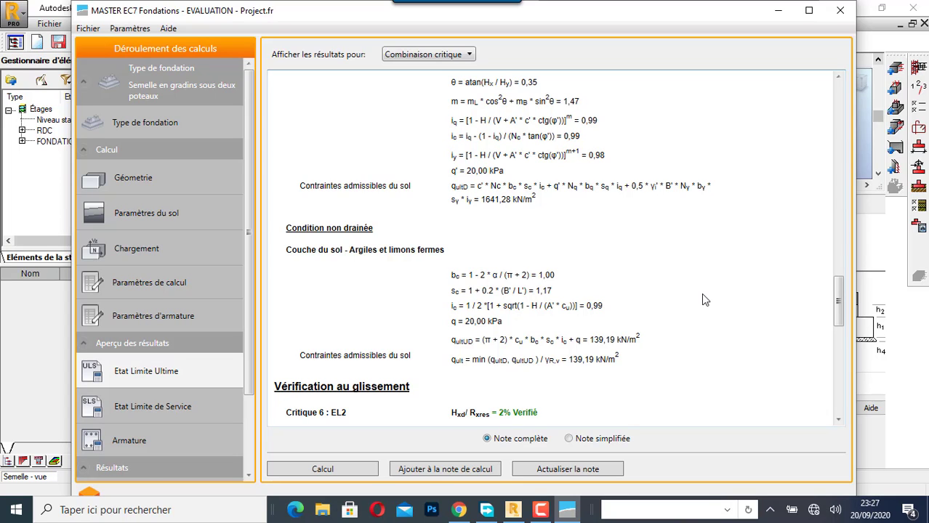
scroll(701, 298, up, 15)
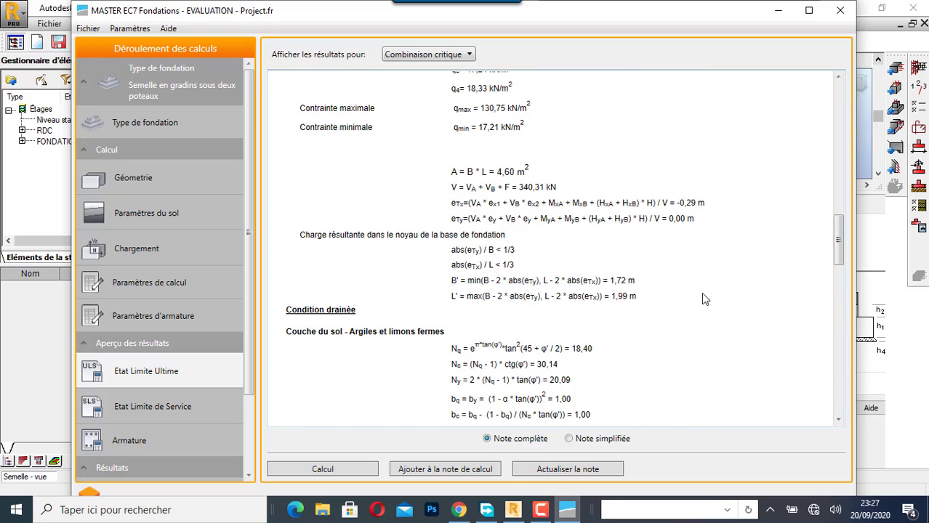
scroll(701, 299, up, 10)
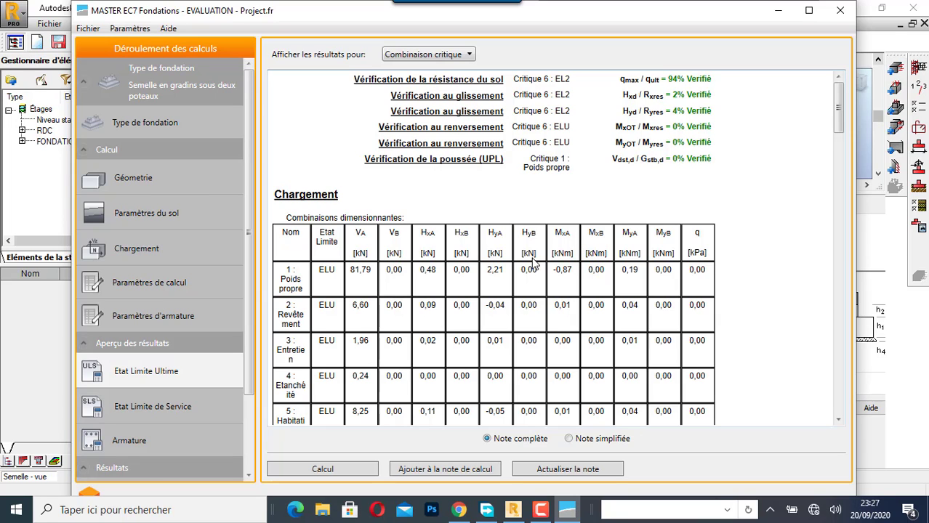
- Review the load combination table and ground stress diagram, and read through the sliding, overturning and uplift (UPL) verifications
scroll(570, 247, down, 5)
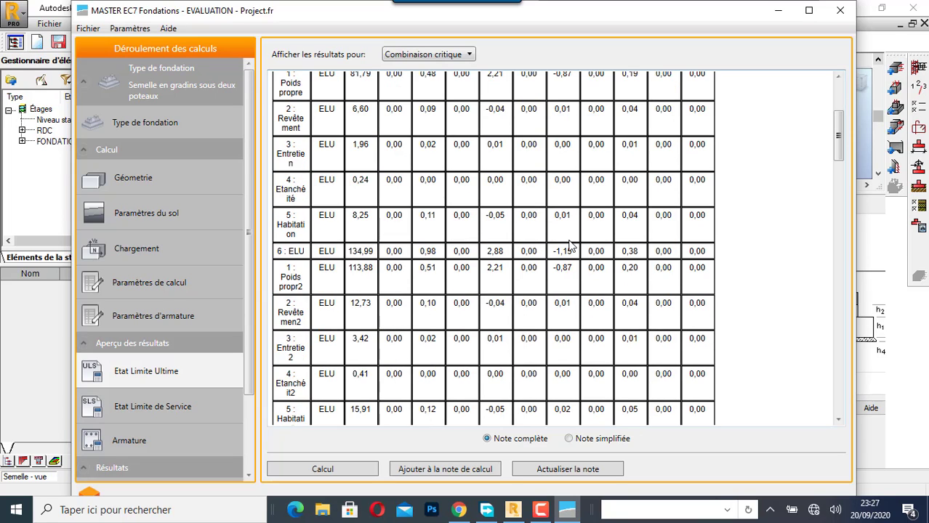
scroll(571, 247, down, 5)
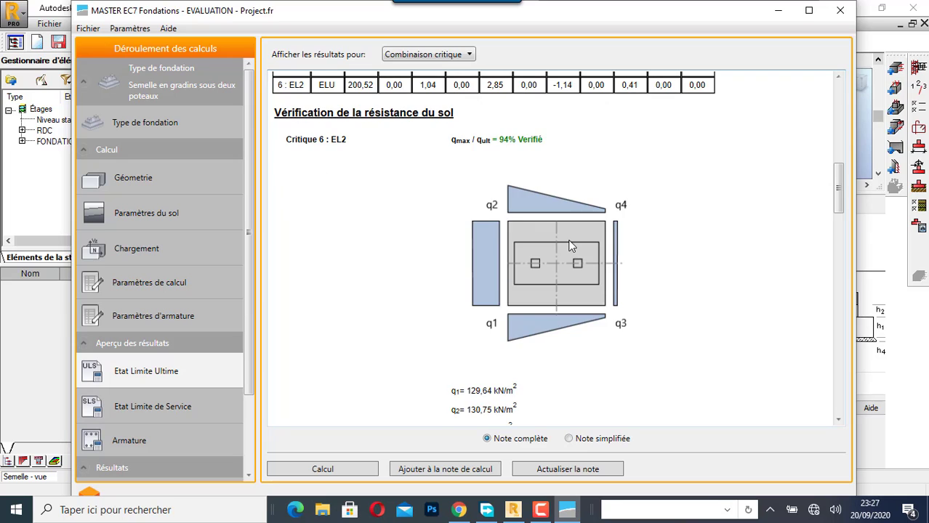
scroll(571, 247, up, 1)
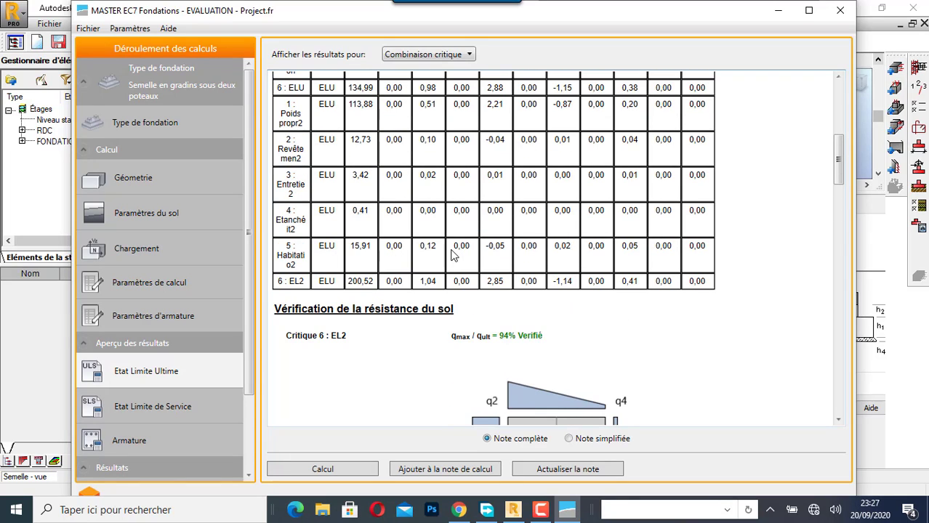
scroll(481, 243, down, 14)
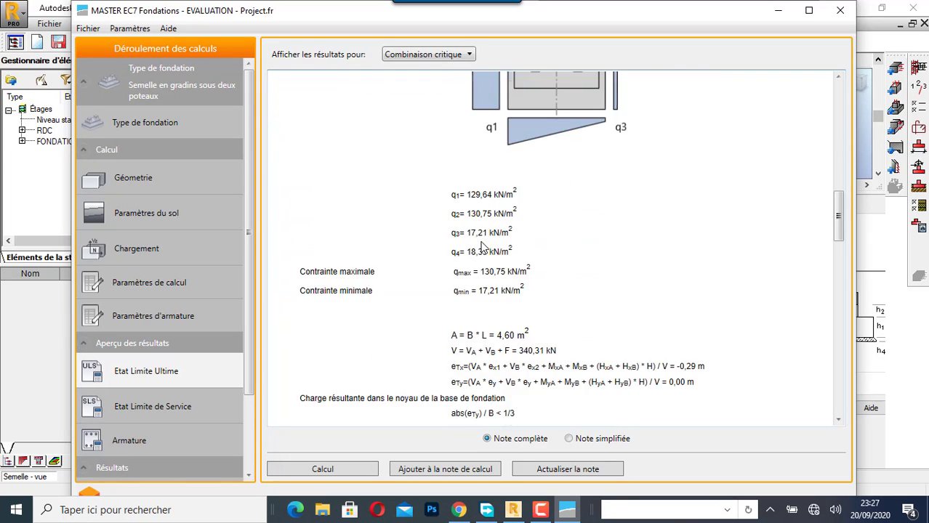
scroll(480, 247, up, 3)
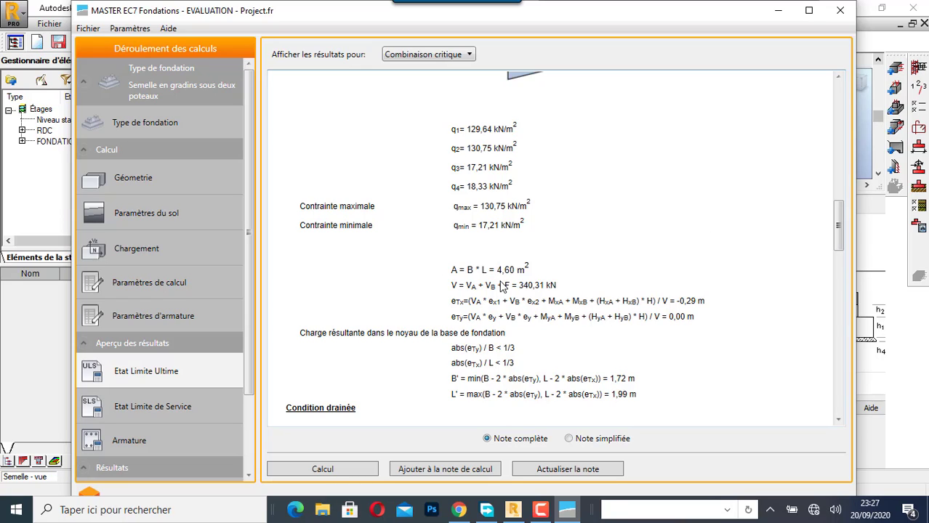
scroll(501, 286, down, 15)
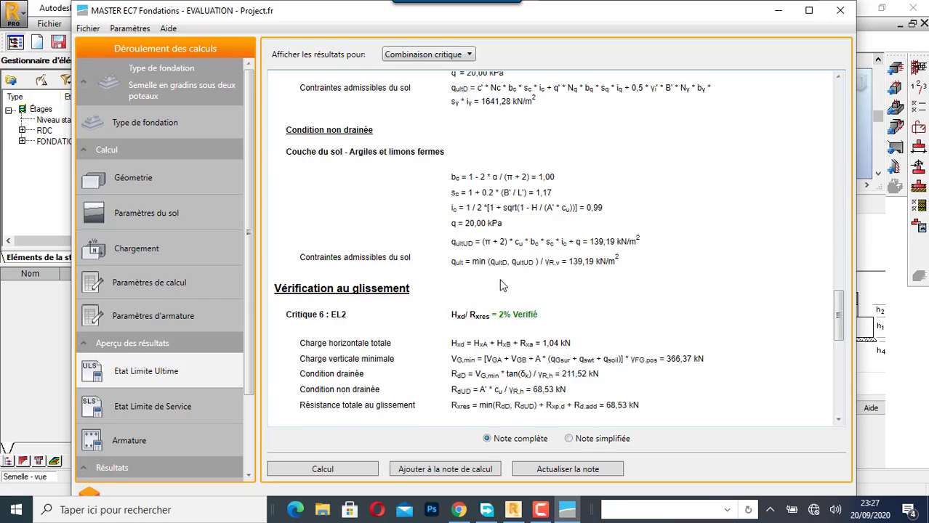
scroll(501, 285, down, 10)
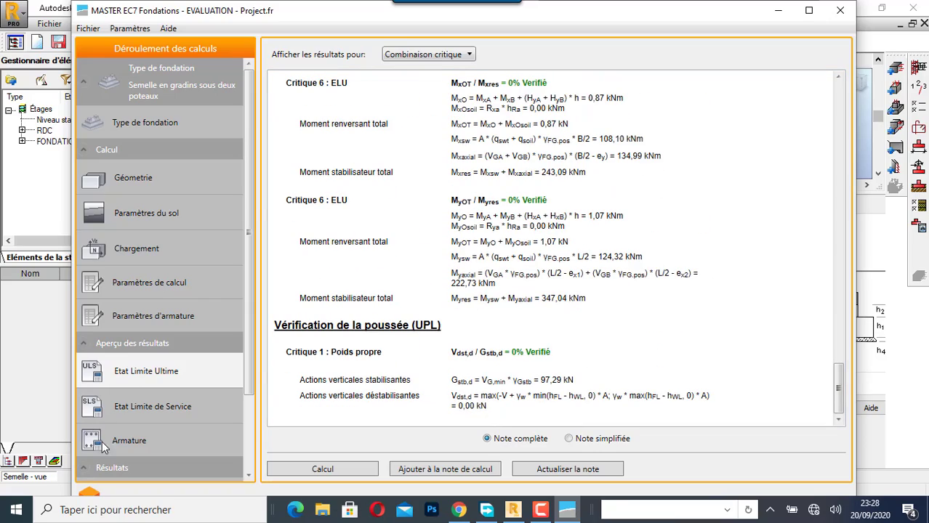
- Add the ultimate limit state results to the calculation note under the title Etat Limite Ultime 1
scroll(182, 389, down, 3)
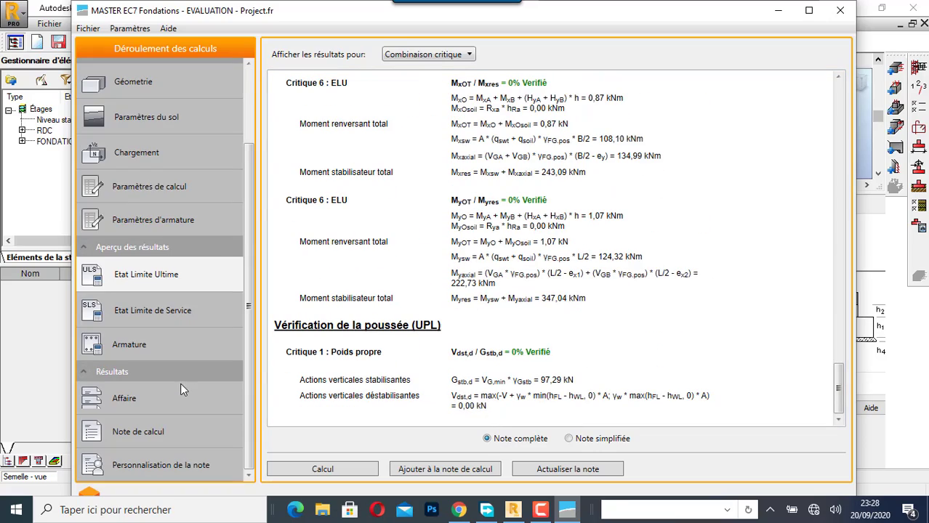
click(455, 470)
click(376, 282)
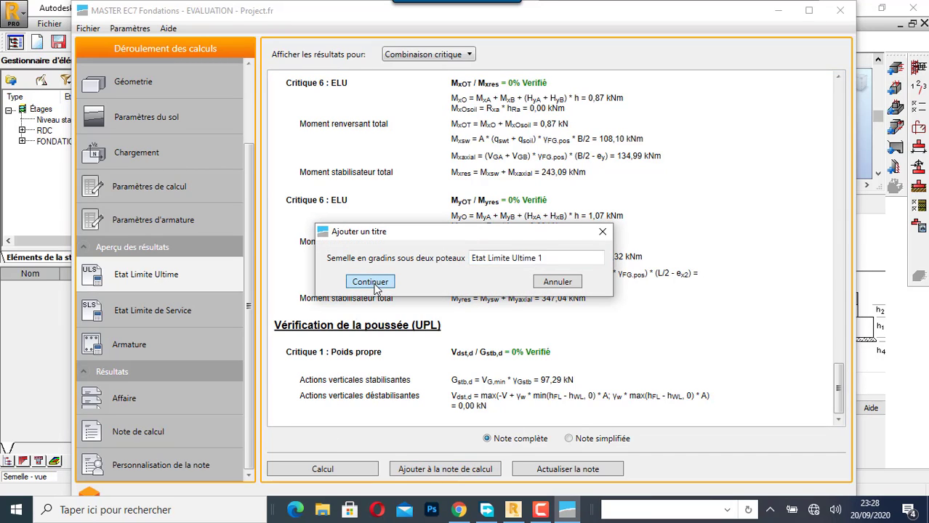
- Recalculate the serviceability limit state results and add them to the calculation note as Etat Limite de Service 1
click(173, 313)
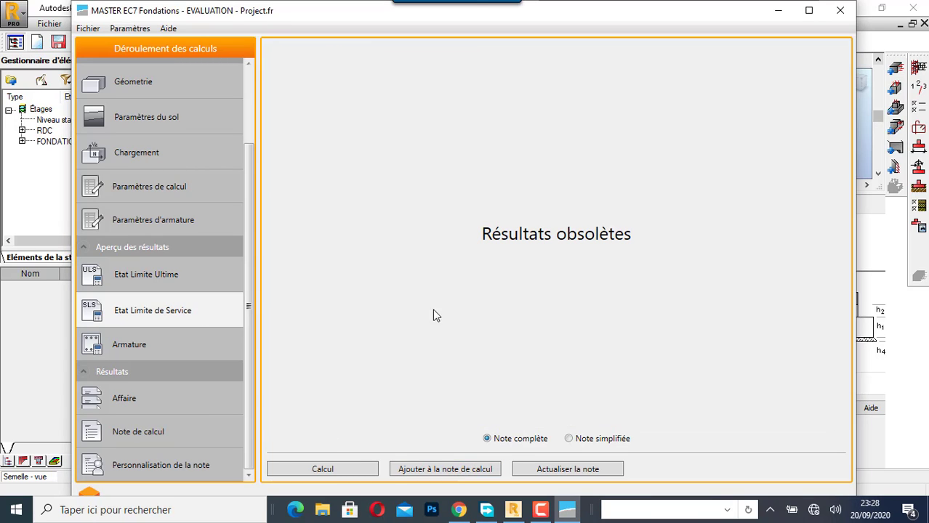
click(348, 469)
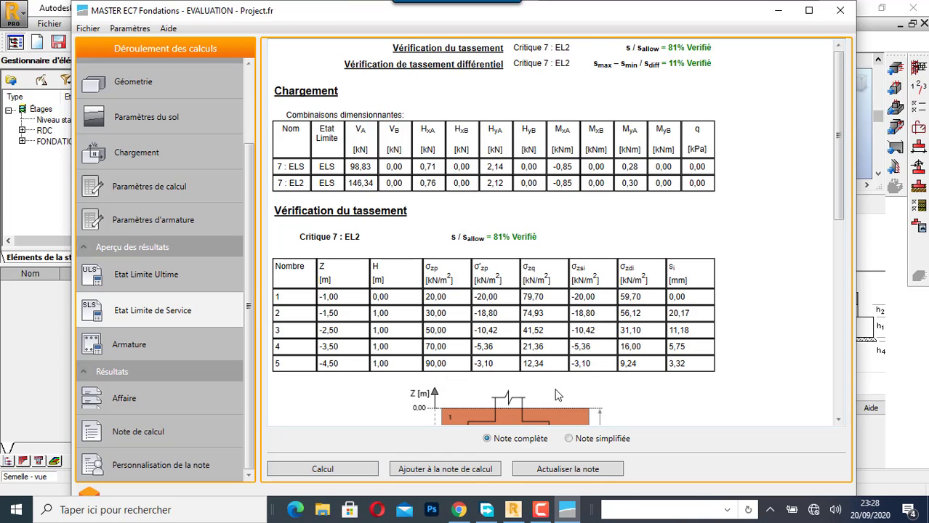
click(476, 470)
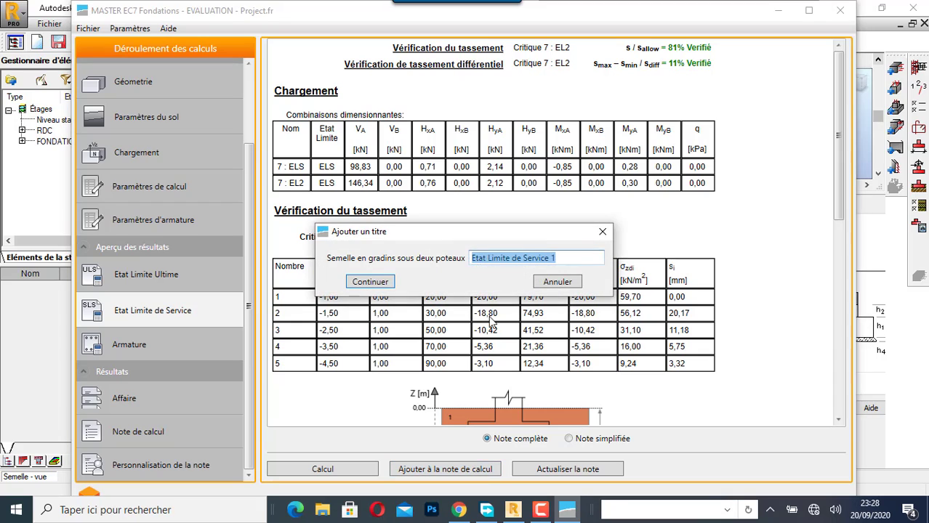
click(370, 283)
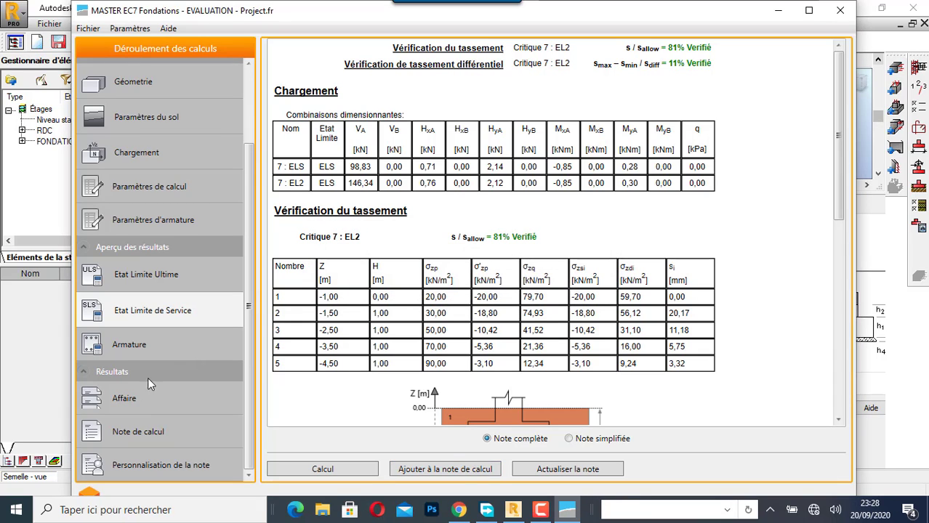
- Calculate the reinforcement results and add them to the calculation note under the title Armature 1
click(152, 349)
click(343, 469)
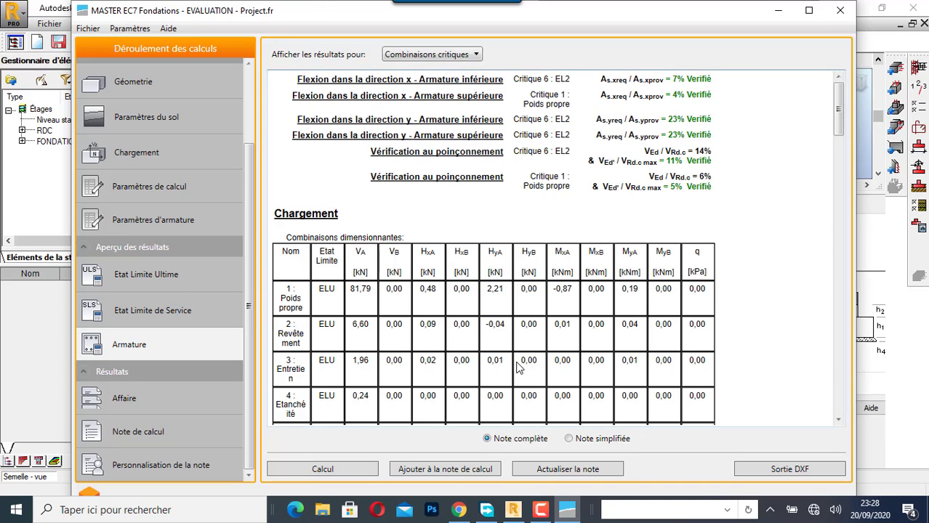
click(452, 469)
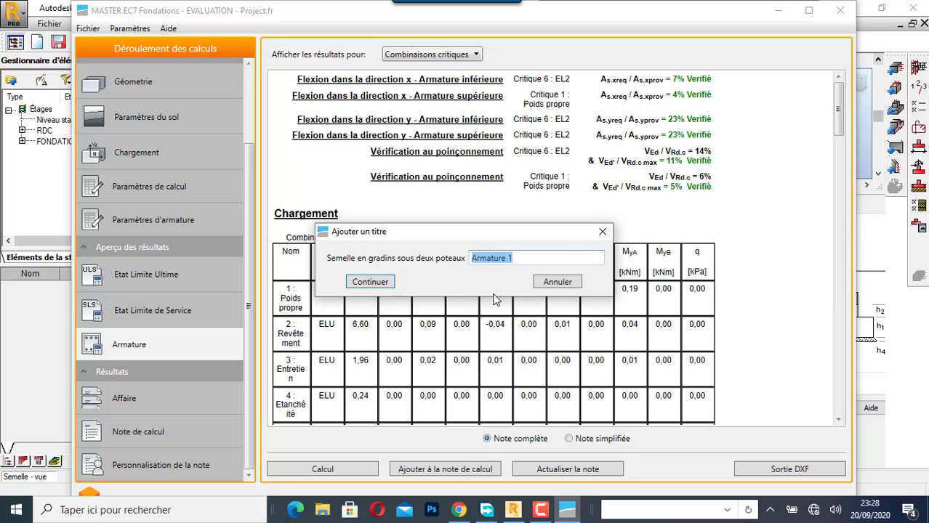
click(372, 285)
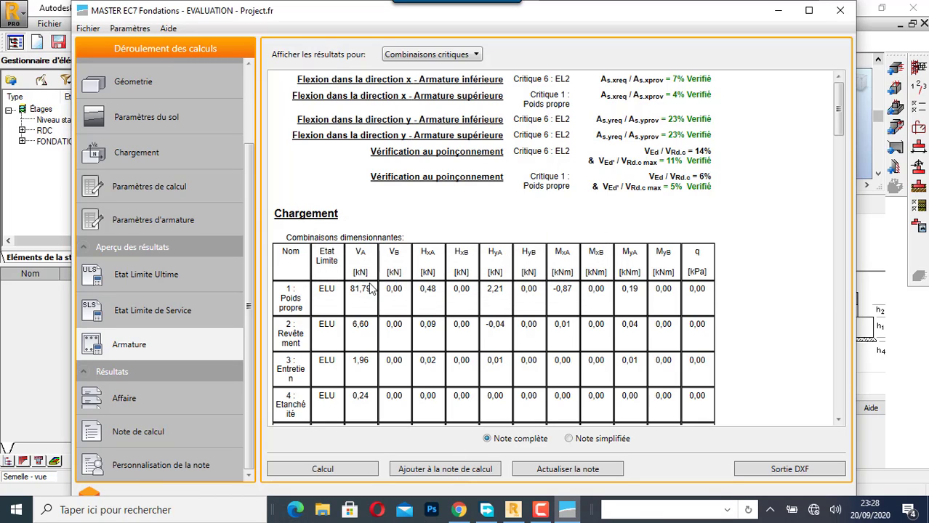
- Read through the full calculation note, covering geometry, load combinations and soil resistance, and check its list of sections
click(149, 432)
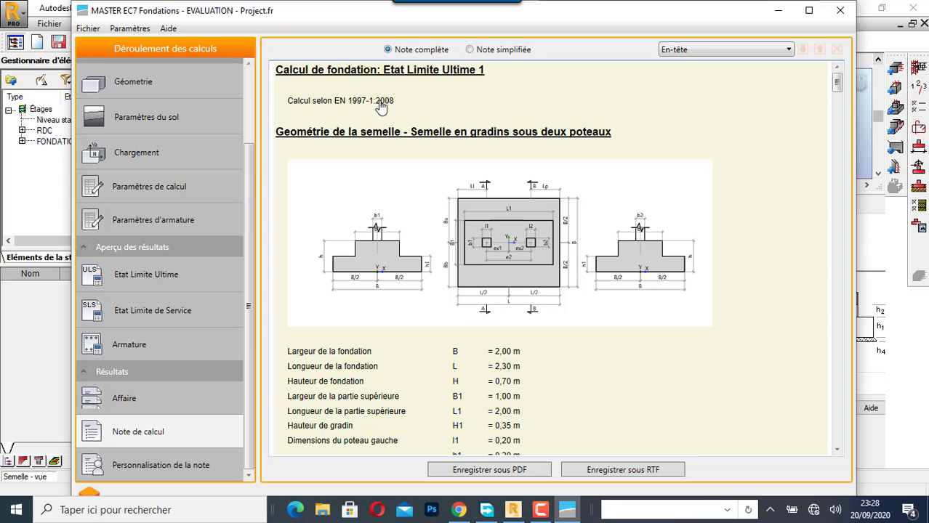
scroll(659, 331, down, 10)
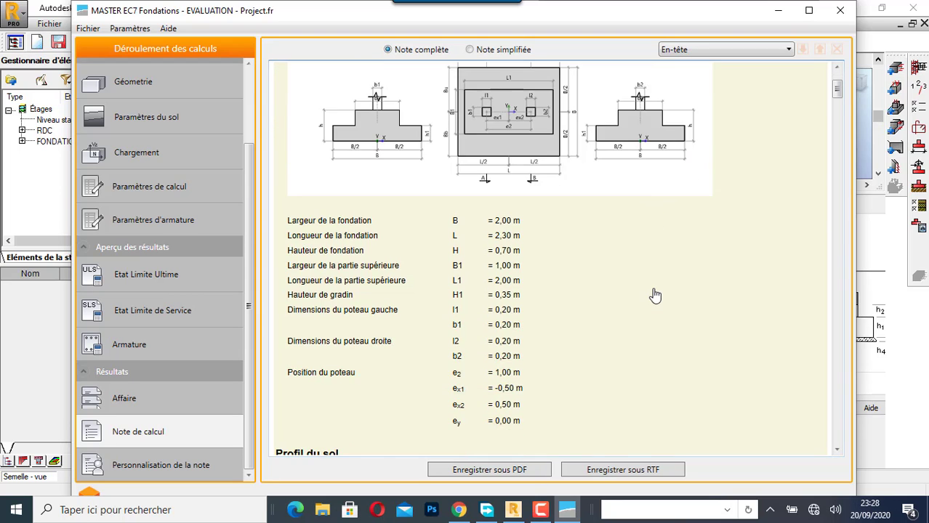
scroll(656, 293, down, 10)
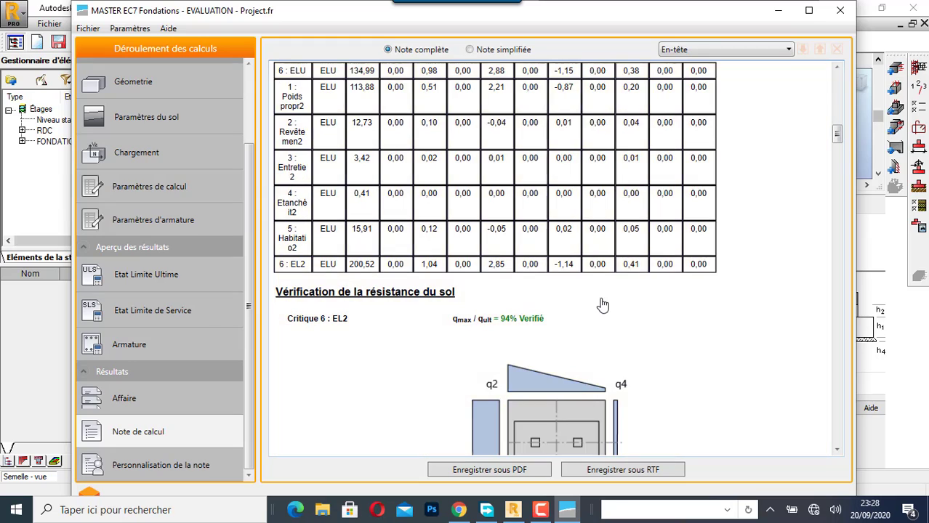
scroll(600, 251, down, 2)
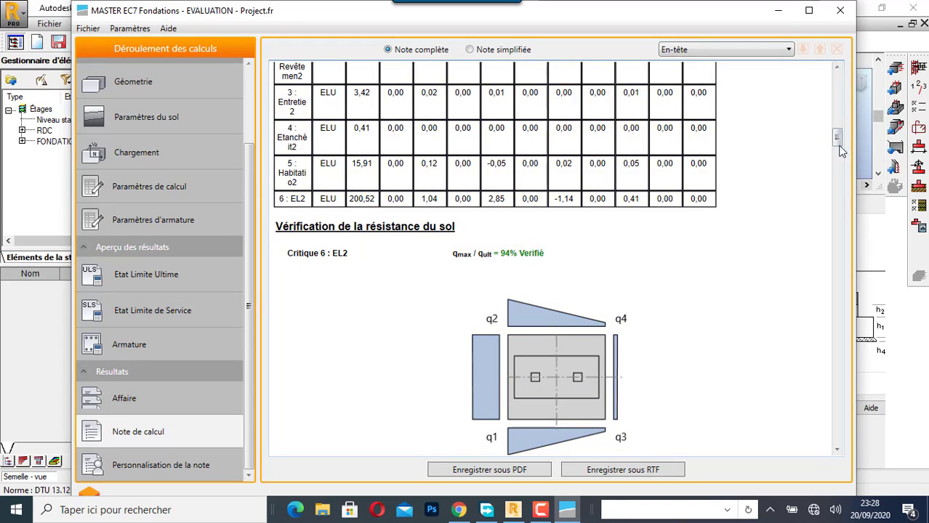
drag(836, 138, 777, 65)
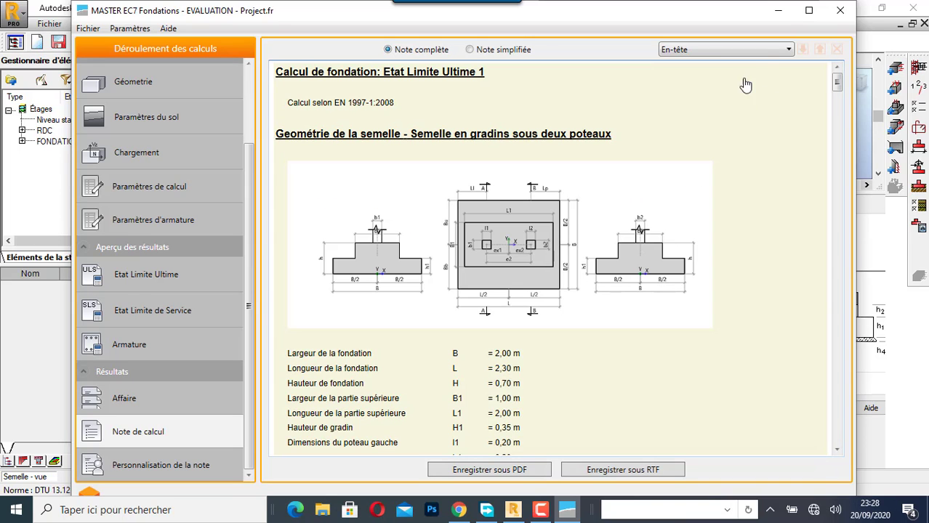
click(763, 50)
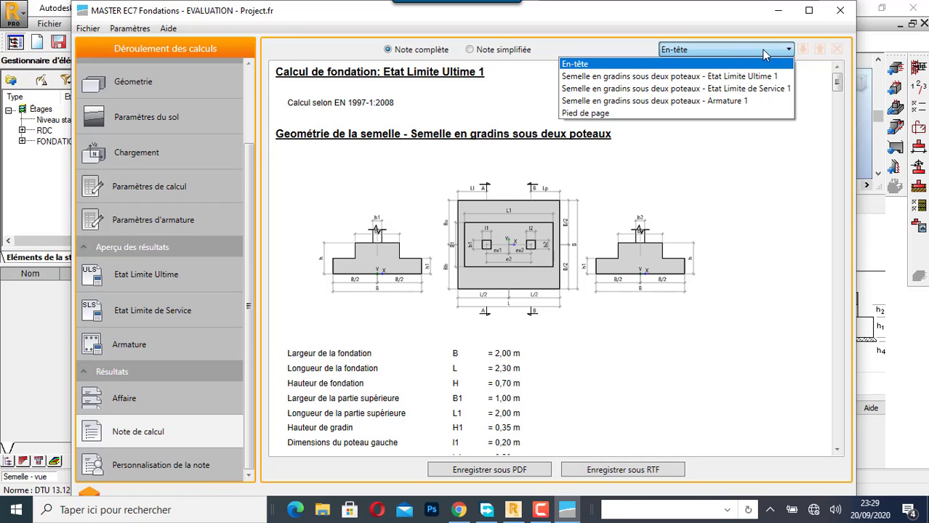
click(618, 39)
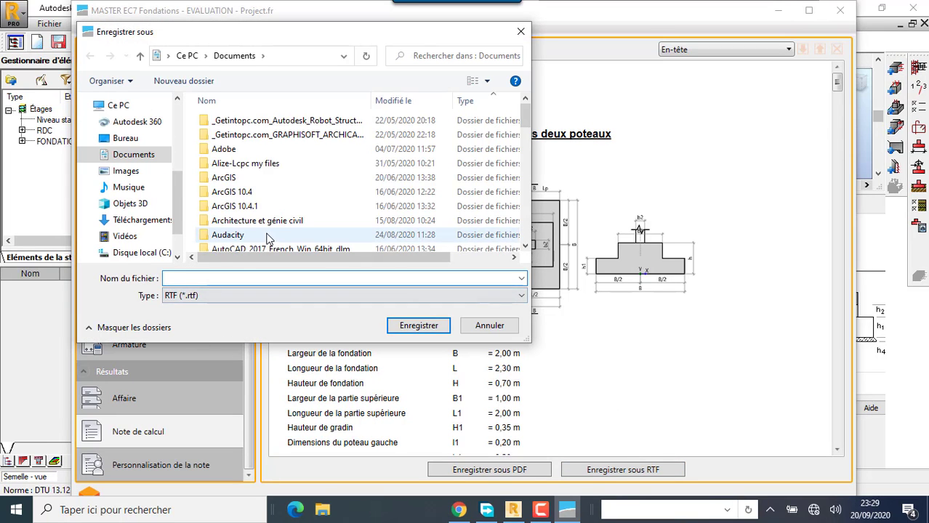
- Save the calculation note in RTF format in the Documents folder as NOTE DE CALCUL DE LA FONDATION EN GRADIN
text(NOTE)
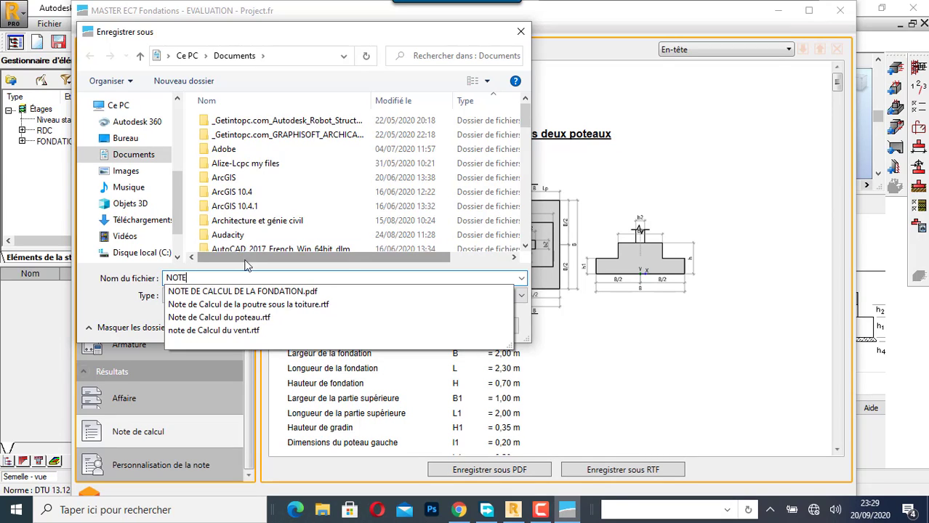
click(286, 292)
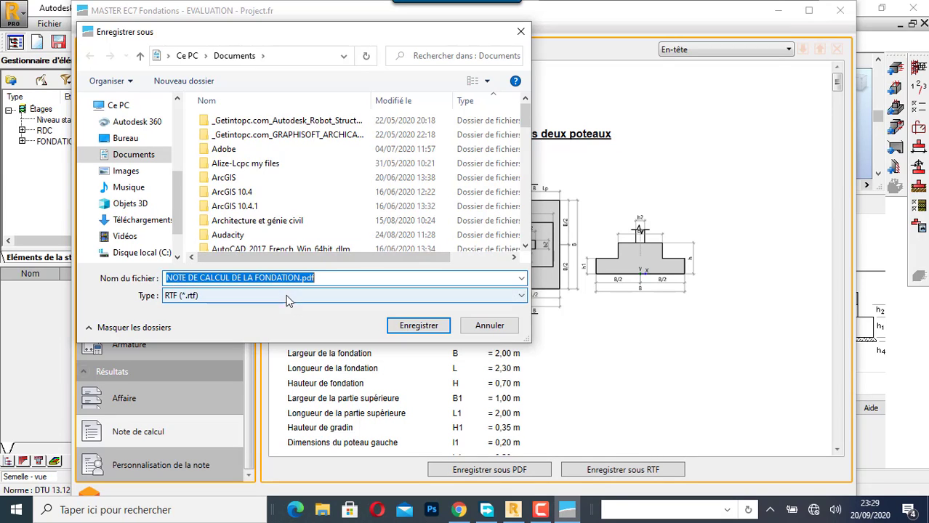
click(300, 279)
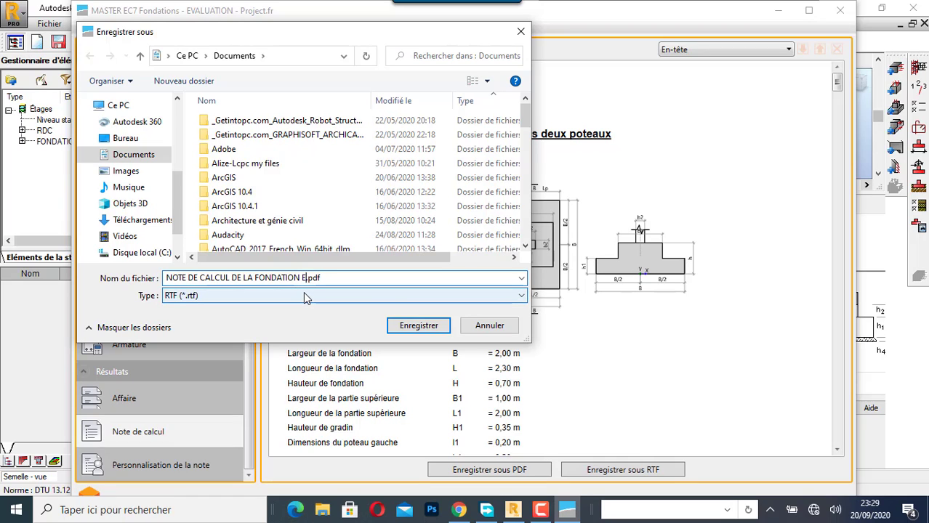
text(EN GRA)
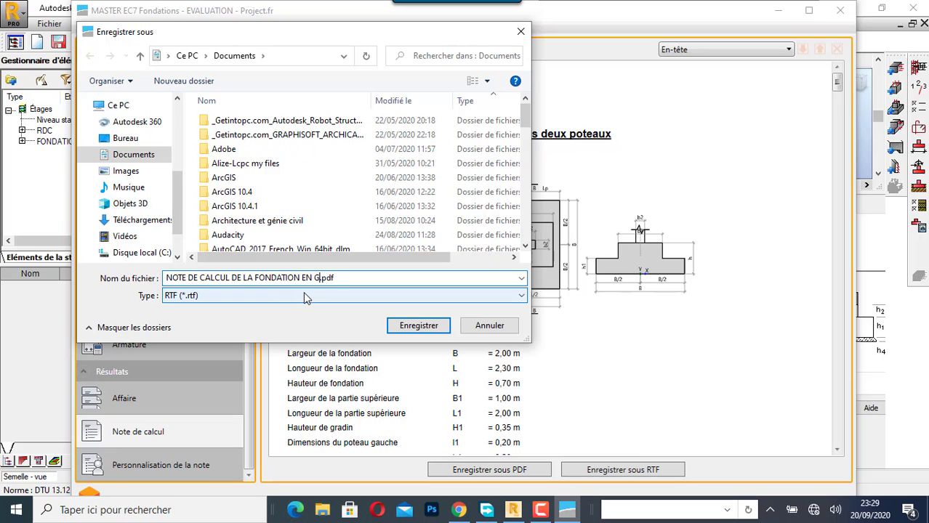
text(DIN)
click(415, 325)
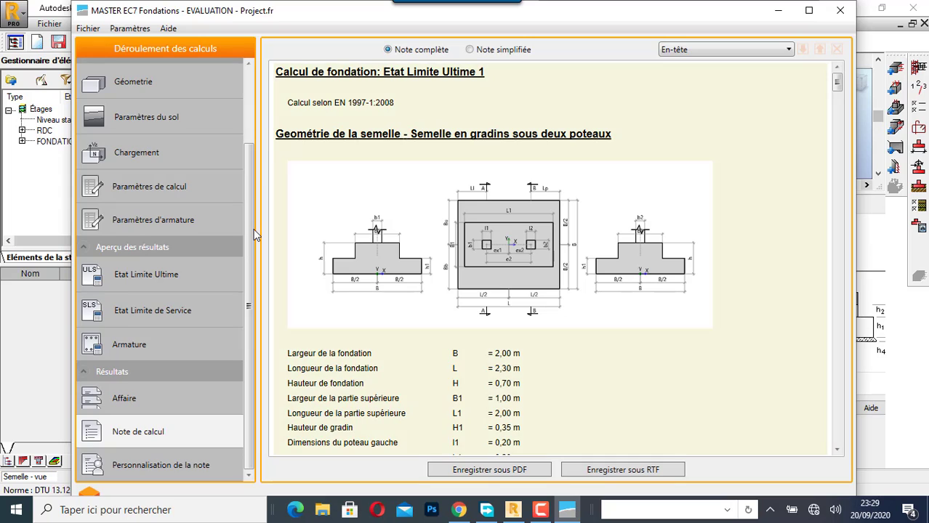
- Change the foundation type to a trapezoidal footing under two columns and start a new project for it
scroll(252, 229, up, 3)
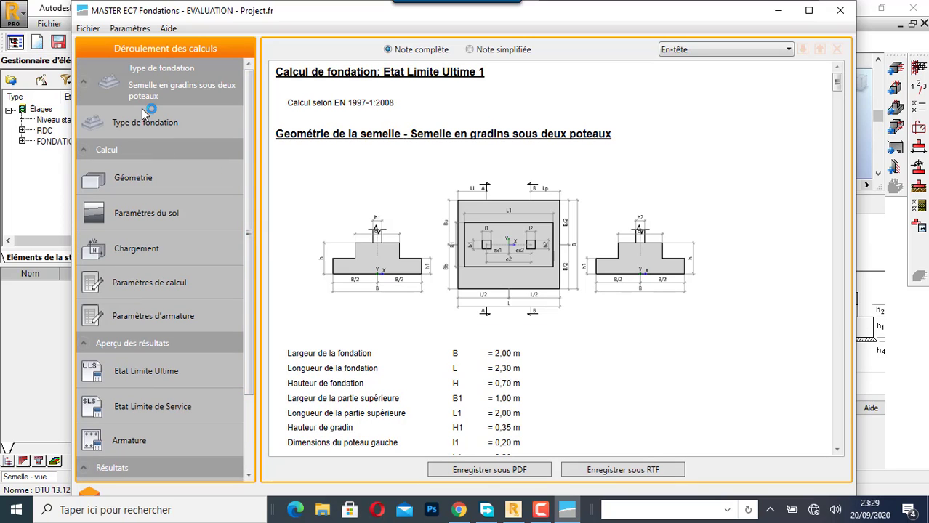
click(125, 126)
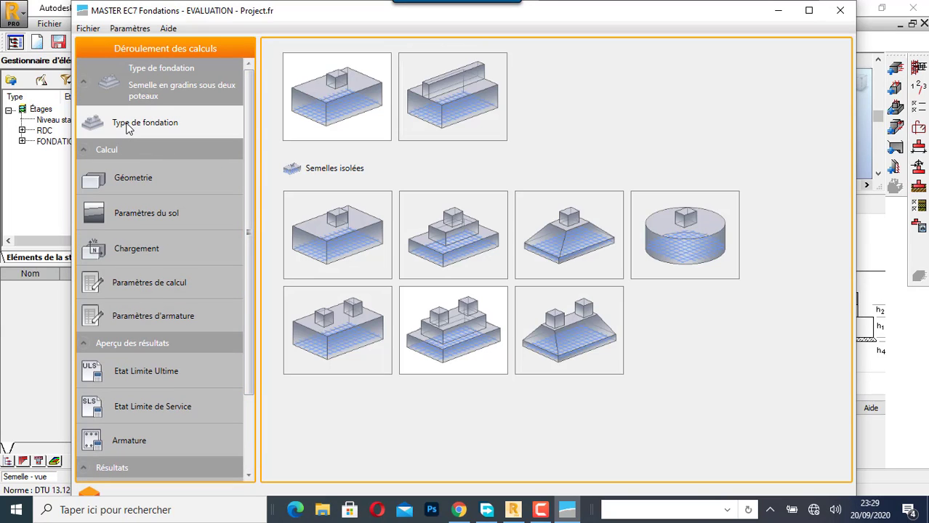
click(578, 338)
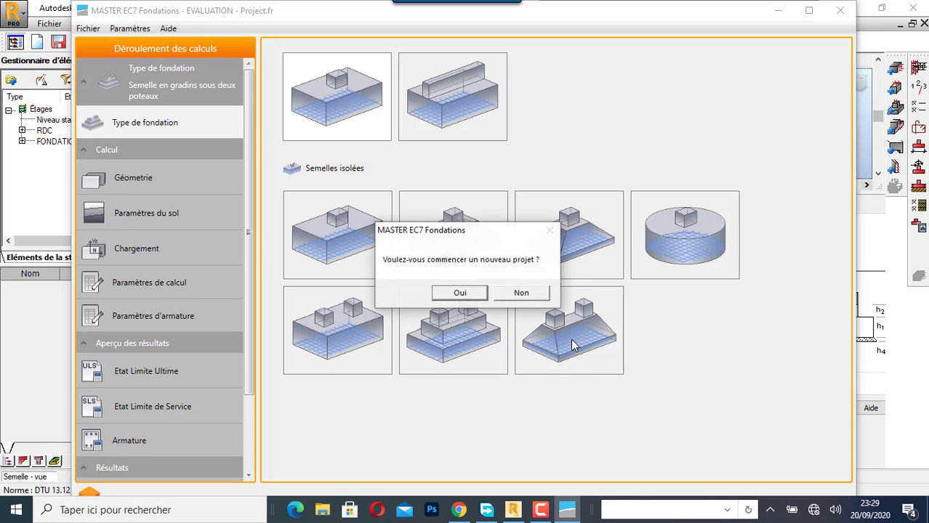
click(457, 293)
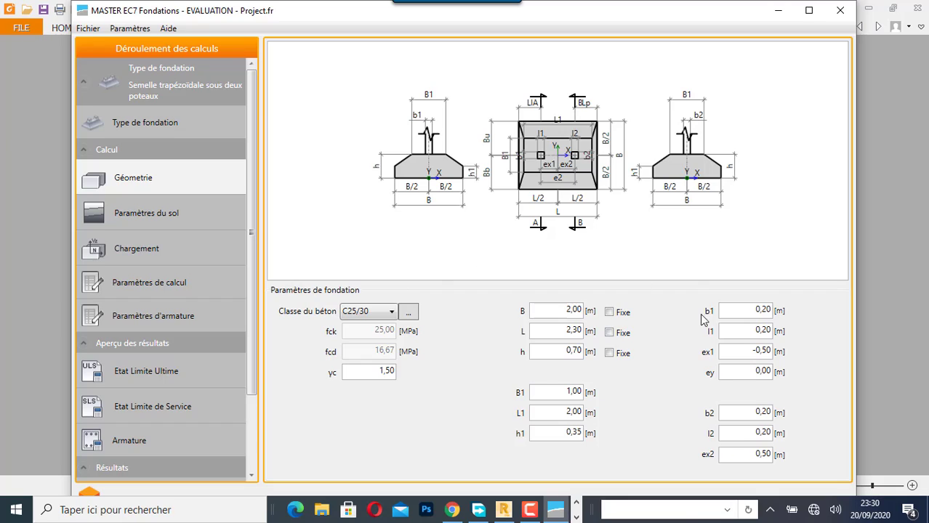
- Set the trapezoidal footing's length L to 2.00 m in the geometry
click(578, 331)
key(BackSpace)
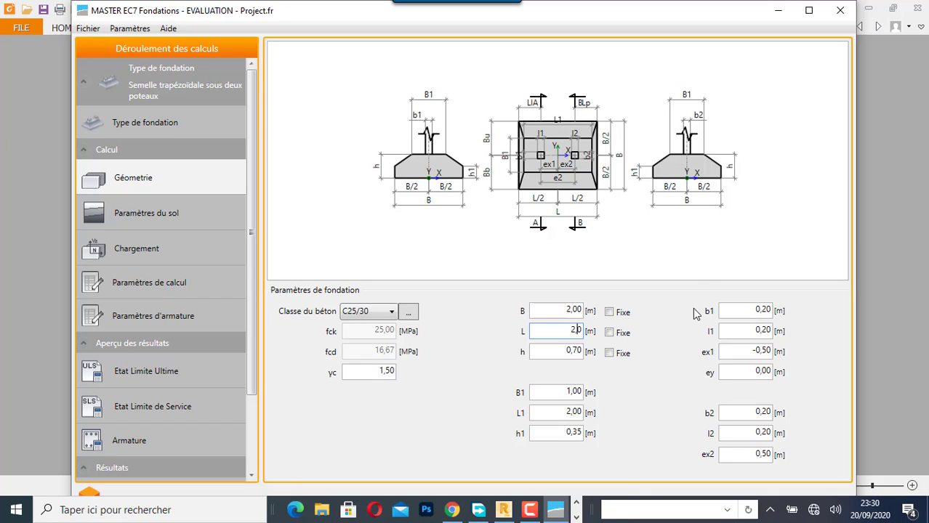
click(578, 352)
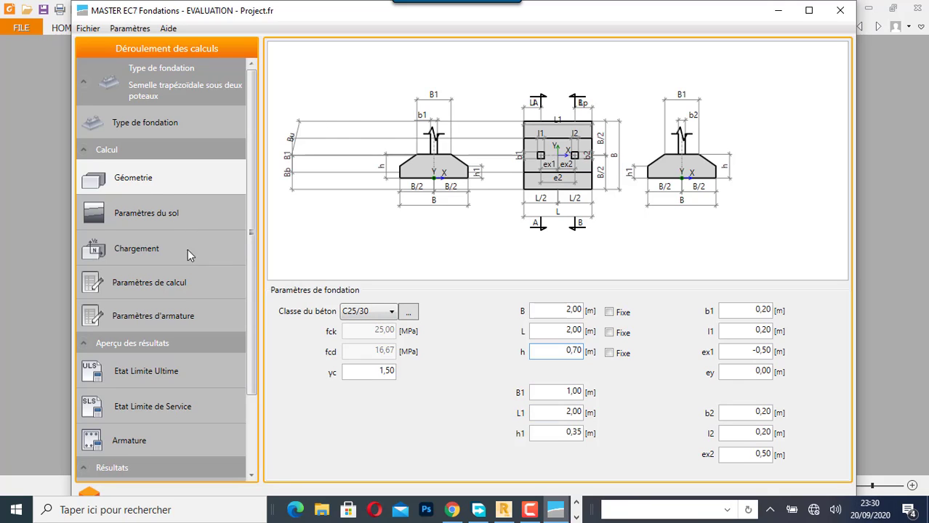
- Review the soil, loading, calculation and reinforcement parameters, and calculate the ultimate limit state to check the footing
click(177, 216)
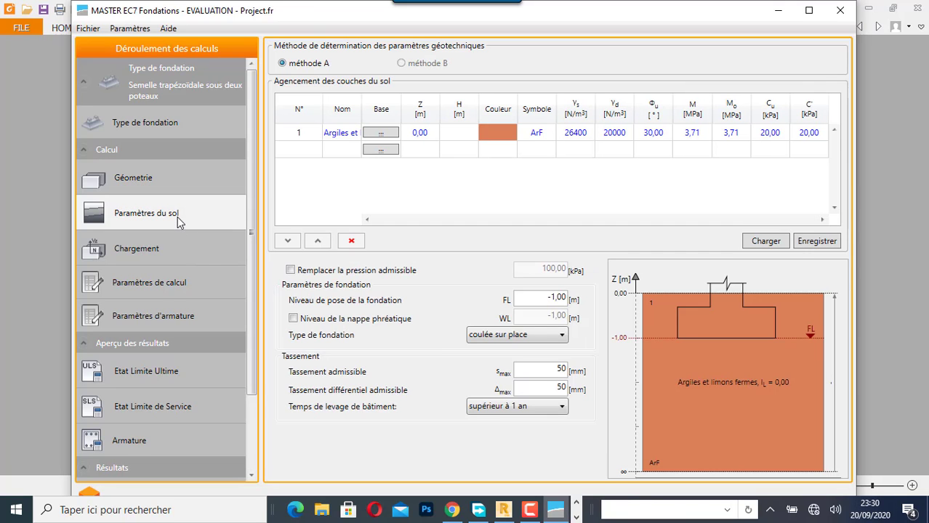
click(171, 253)
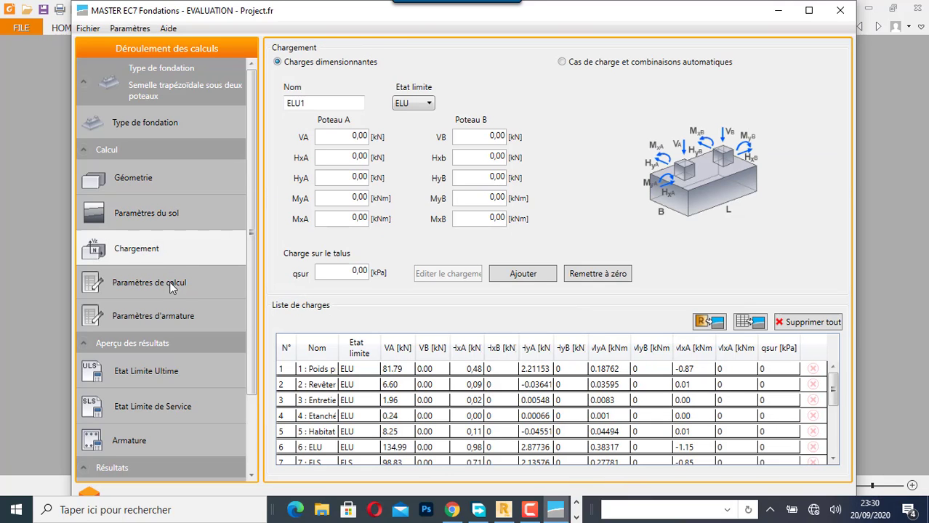
click(169, 282)
click(167, 312)
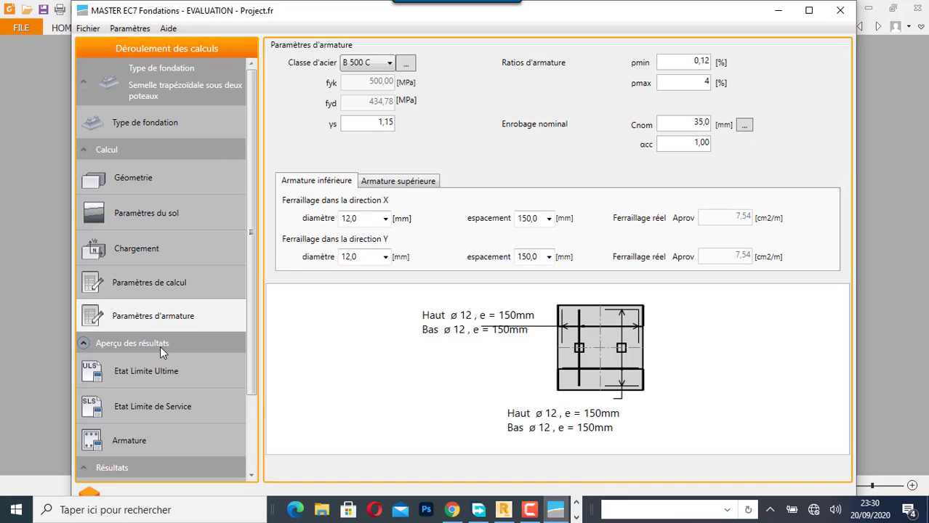
click(153, 371)
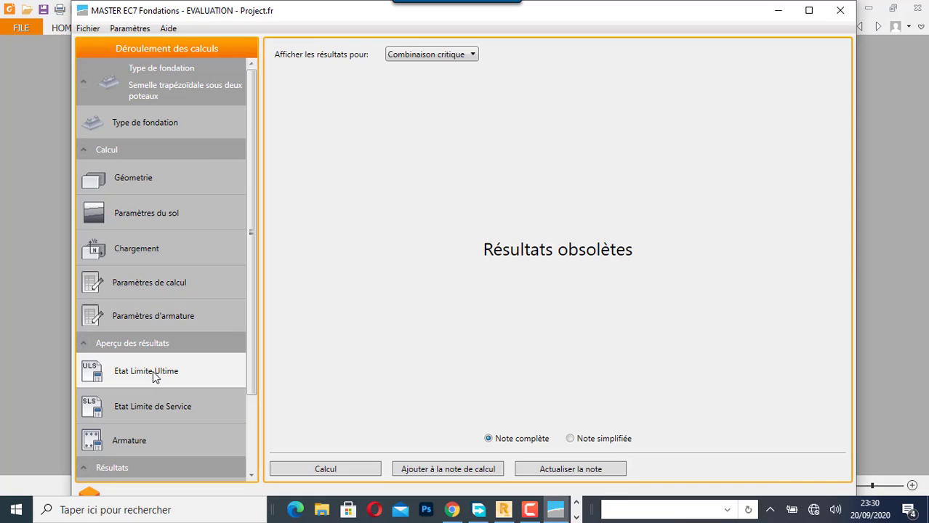
click(358, 469)
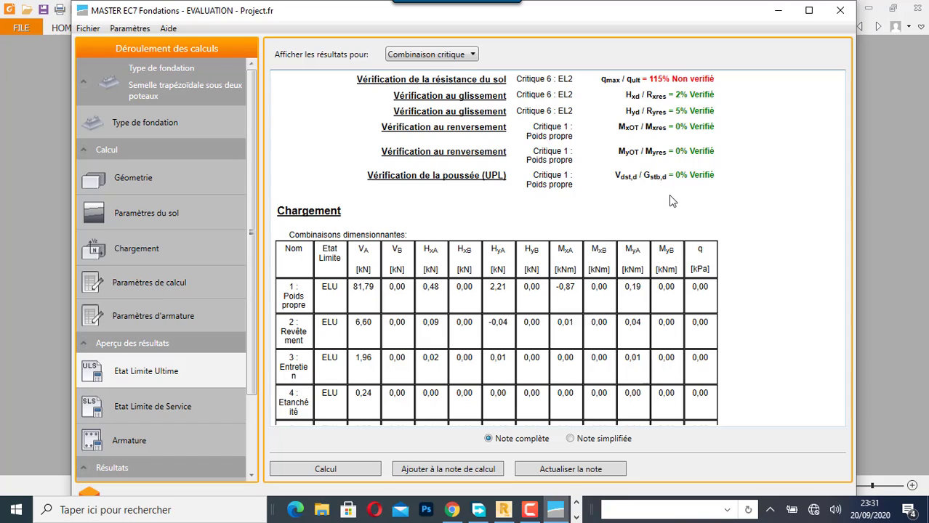
- Set the footing's length L to 2.30 m and recalculate the ultimate limit state
click(139, 177)
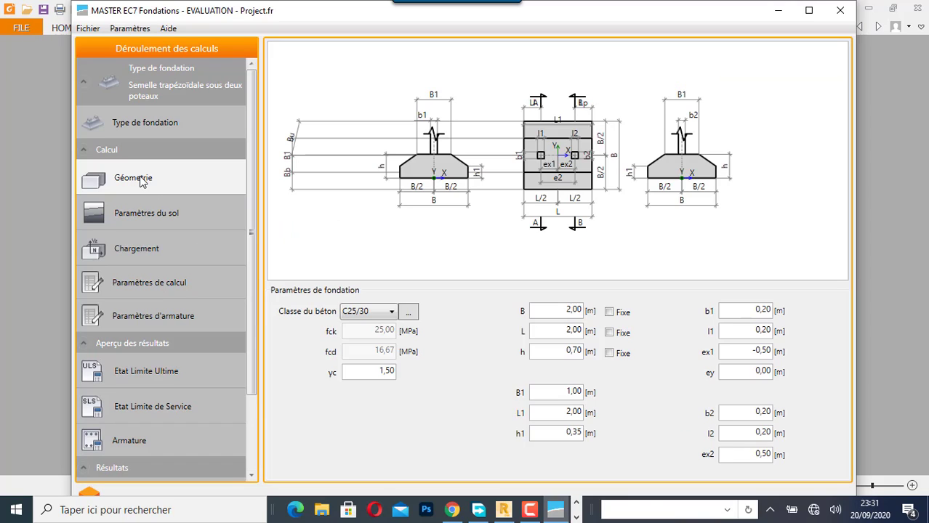
click(575, 332)
text(3)
click(119, 378)
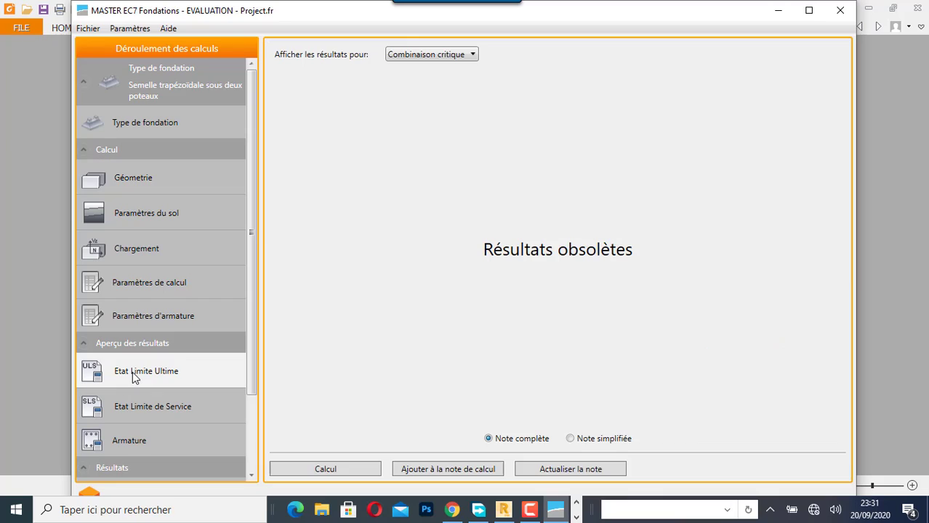
click(337, 470)
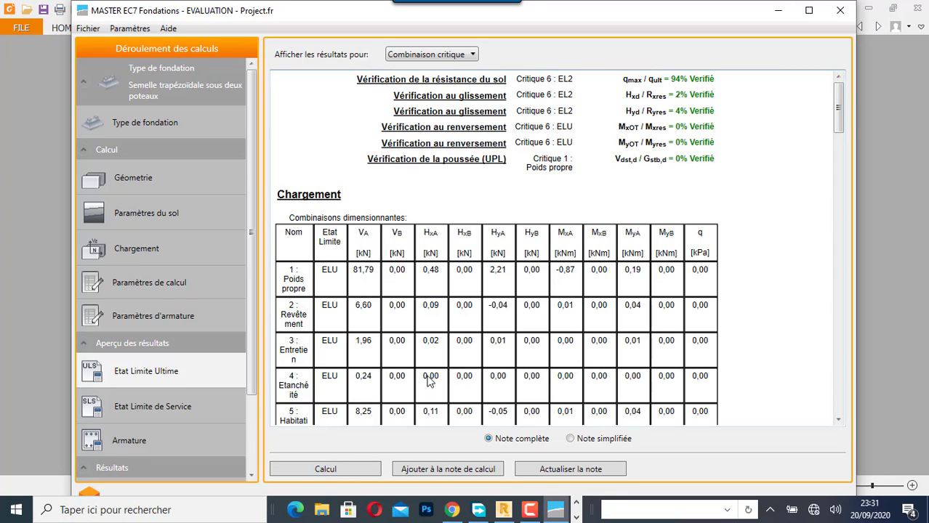
- Read through the trapezoidal footing's soil resistance, sliding, overturning and uplift (UPL) verifications
scroll(428, 379, down, 10)
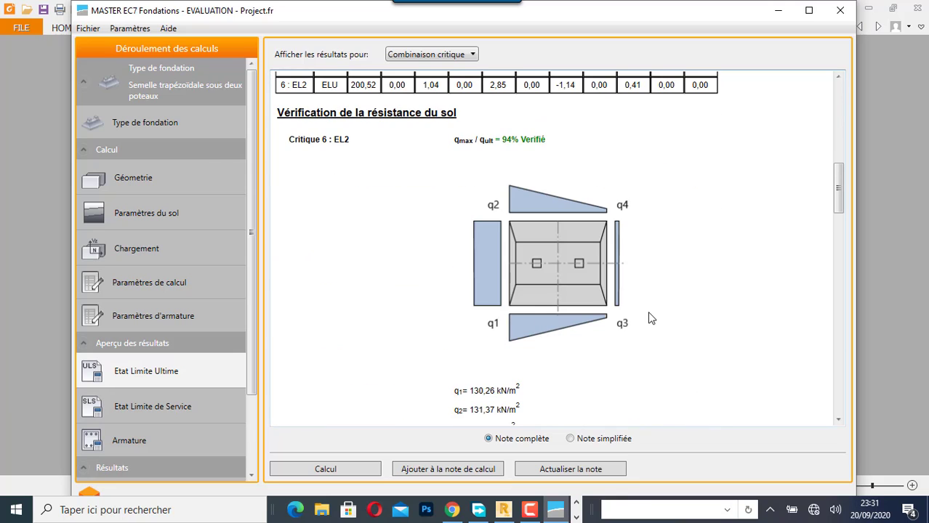
scroll(649, 309, down, 4)
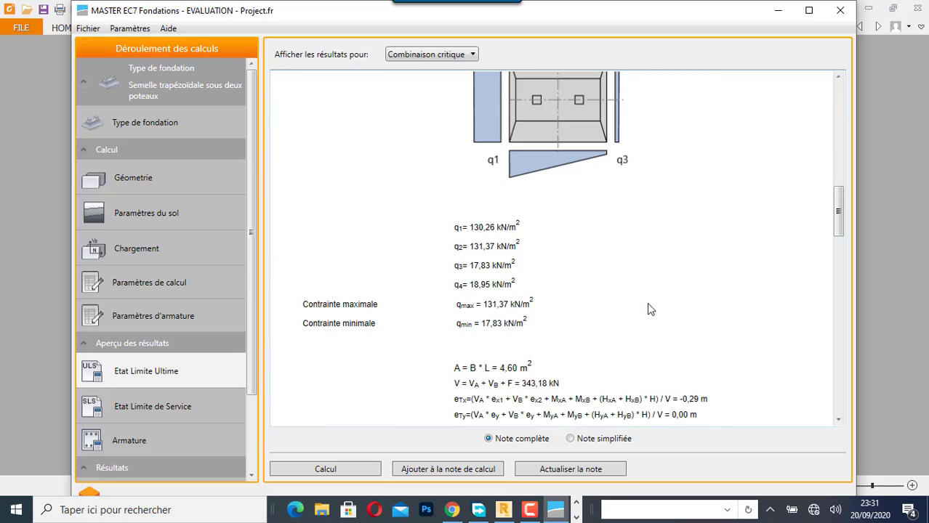
scroll(649, 309, down, 7)
scroll(649, 308, down, 10)
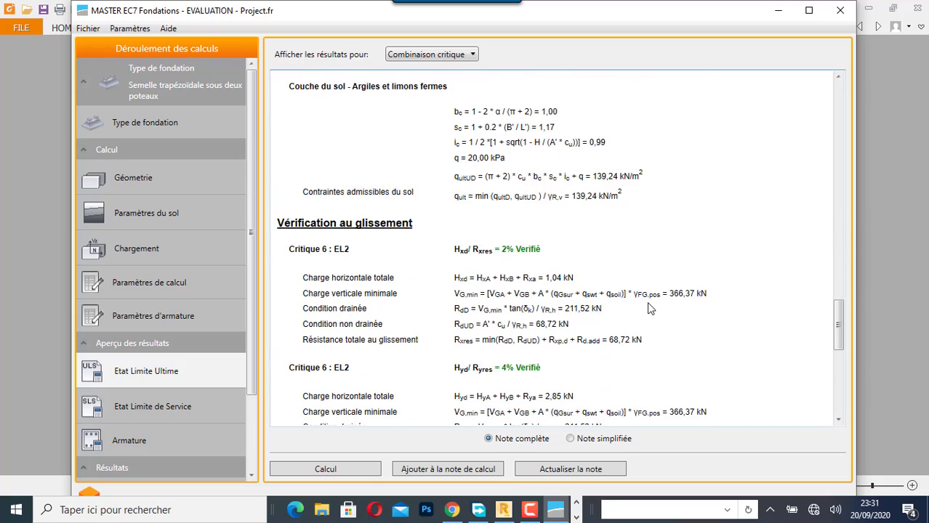
scroll(647, 302, down, 3)
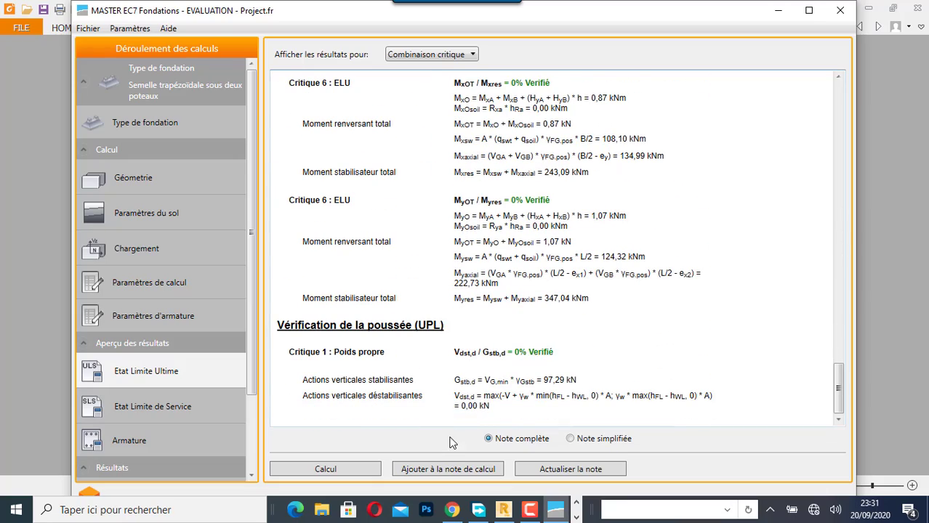
- Calculate the serviceability limit state for the trapezoidal footing and examine the settlement table and soil stress diagram
click(121, 403)
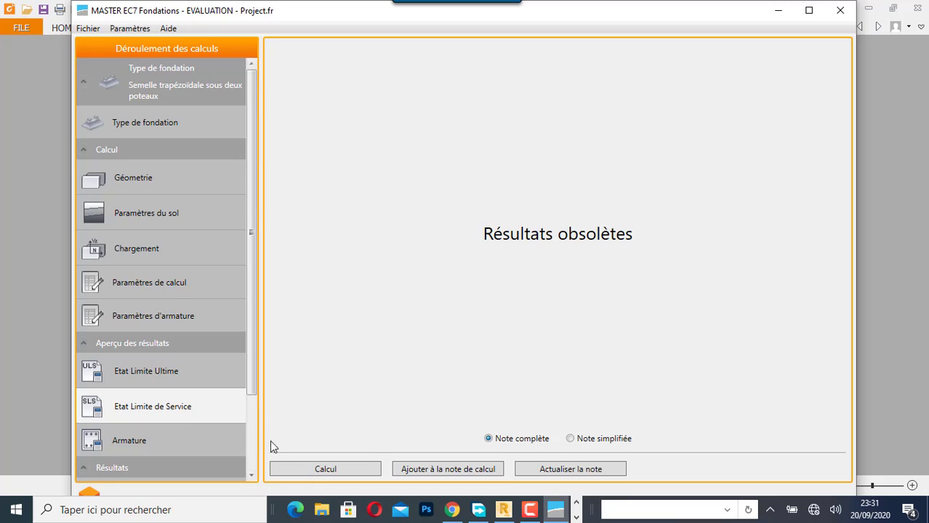
click(318, 471)
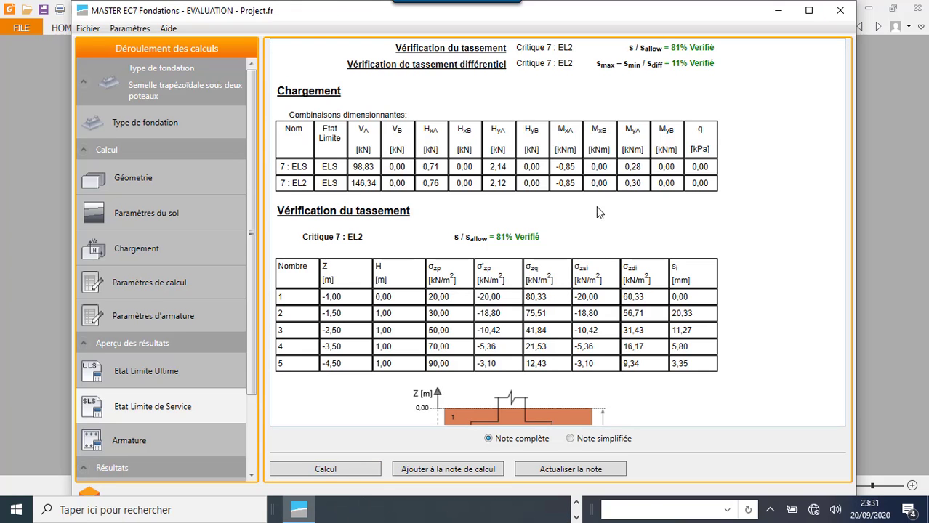
scroll(443, 352, down, 3)
scroll(445, 356, down, 1)
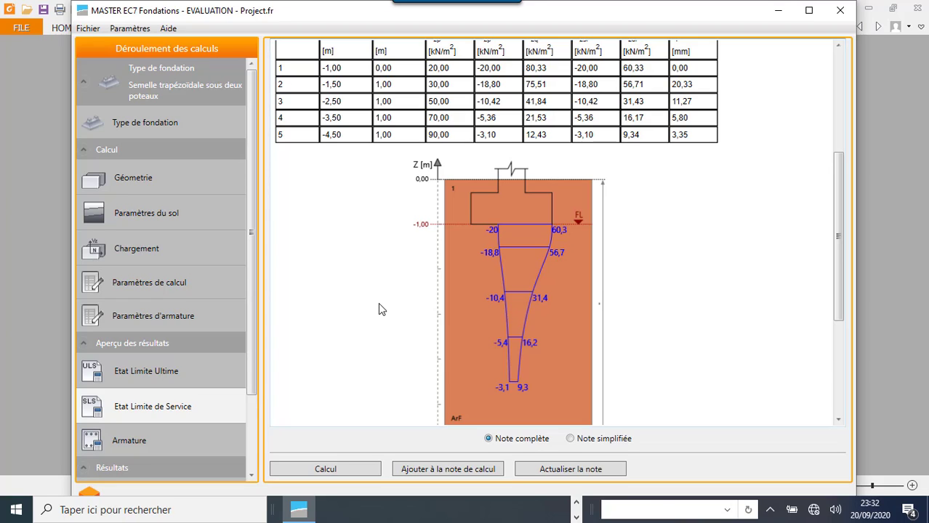
- Read the total and differential settlement checks and add the serviceability limit state results to the calculation note
scroll(381, 302, down, 3)
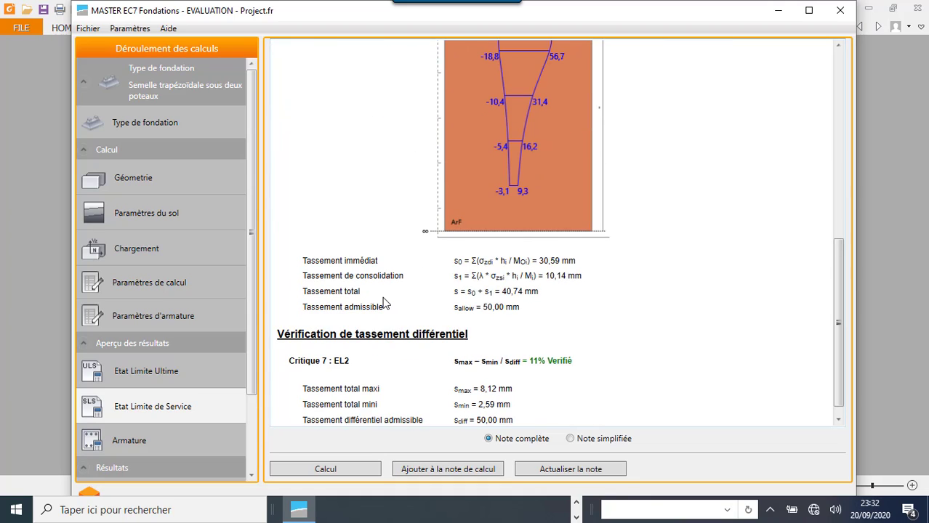
scroll(385, 303, down, 1)
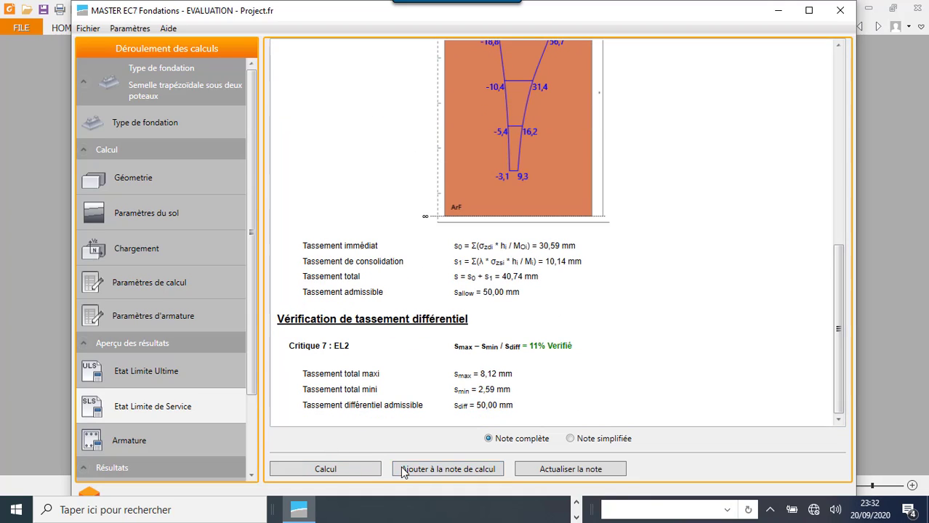
click(435, 469)
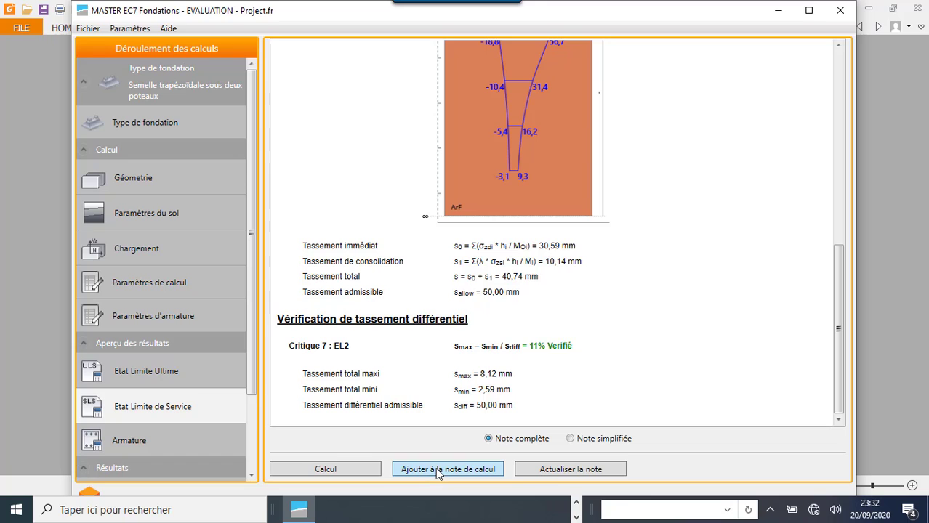
click(366, 288)
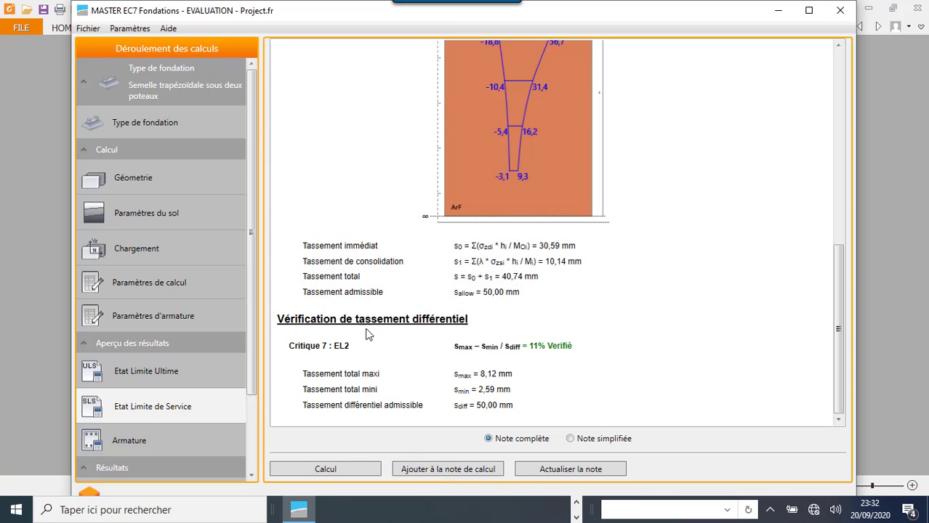
- Review the reinforcement calculation from flexure to punching shear for the critical combinations and add it to the calculation note
click(159, 440)
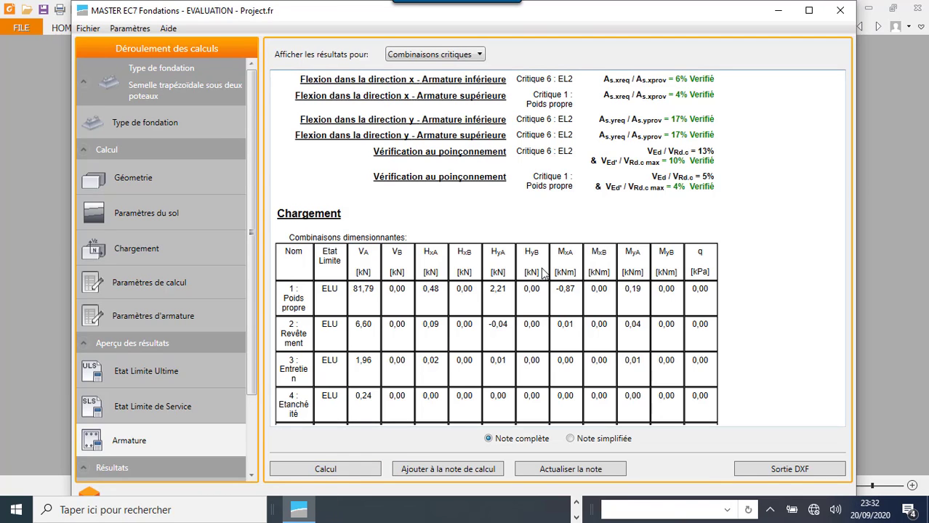
scroll(432, 224, down, 10)
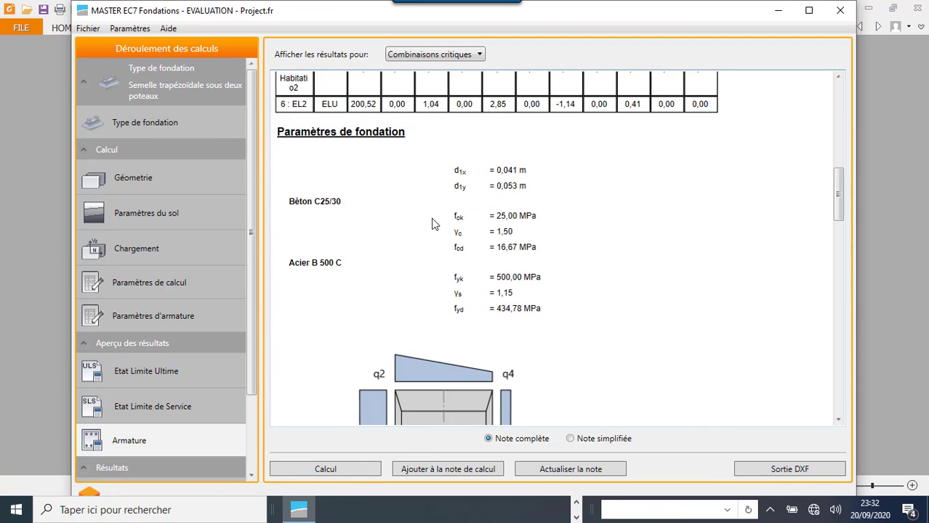
scroll(431, 224, down, 8)
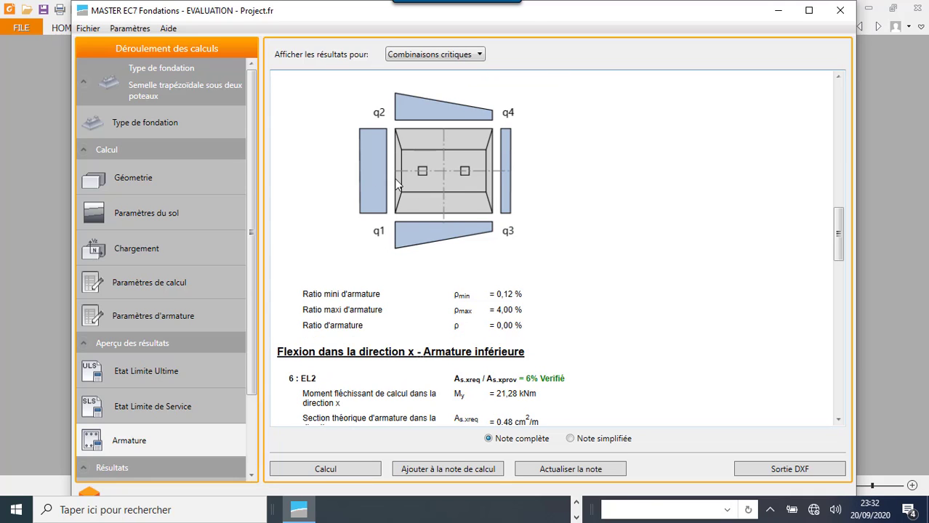
scroll(463, 285, down, 10)
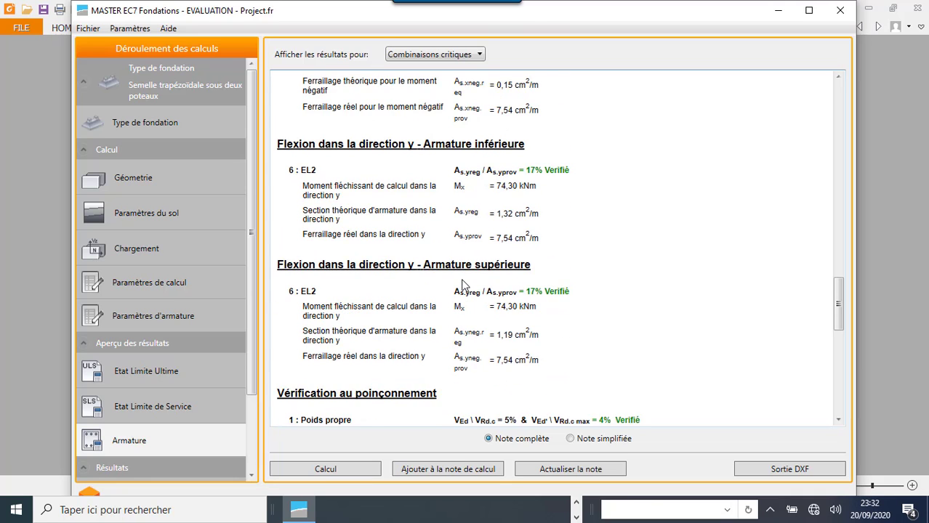
scroll(464, 284, down, 10)
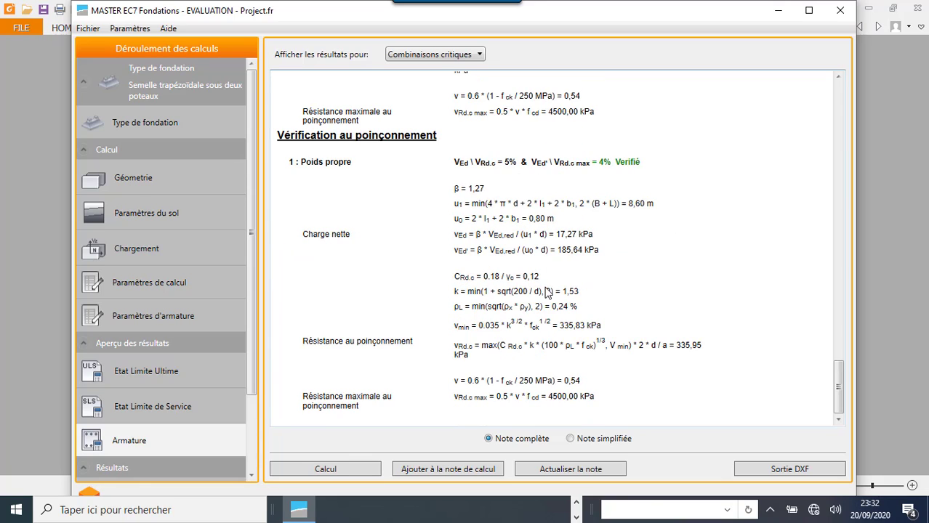
click(427, 469)
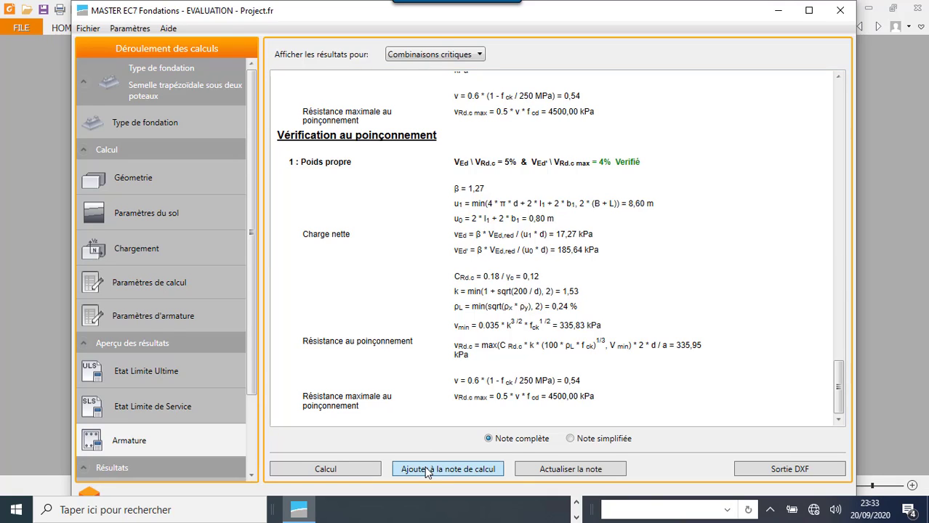
click(354, 285)
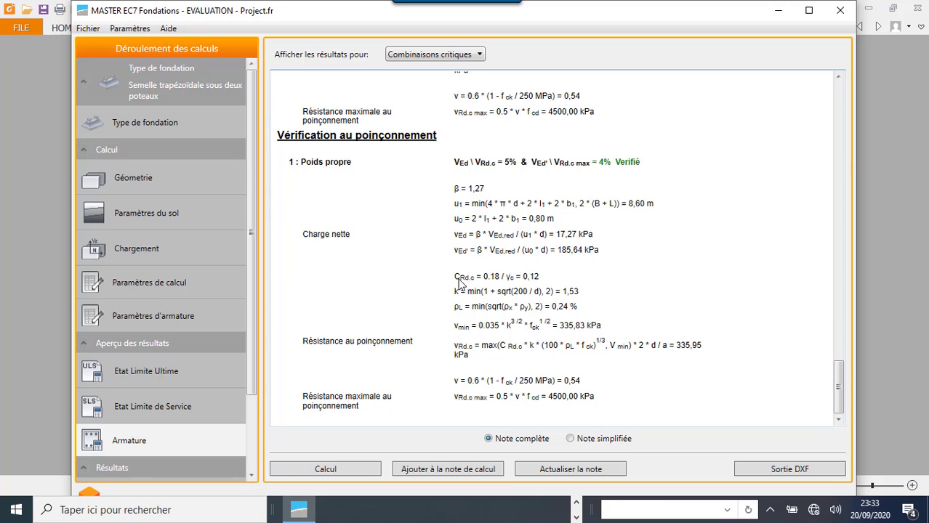
- Re-examine the reinforcement note's verification summary, load combinations, material parameters, and bending results in direction x
scroll(458, 284, up, 10)
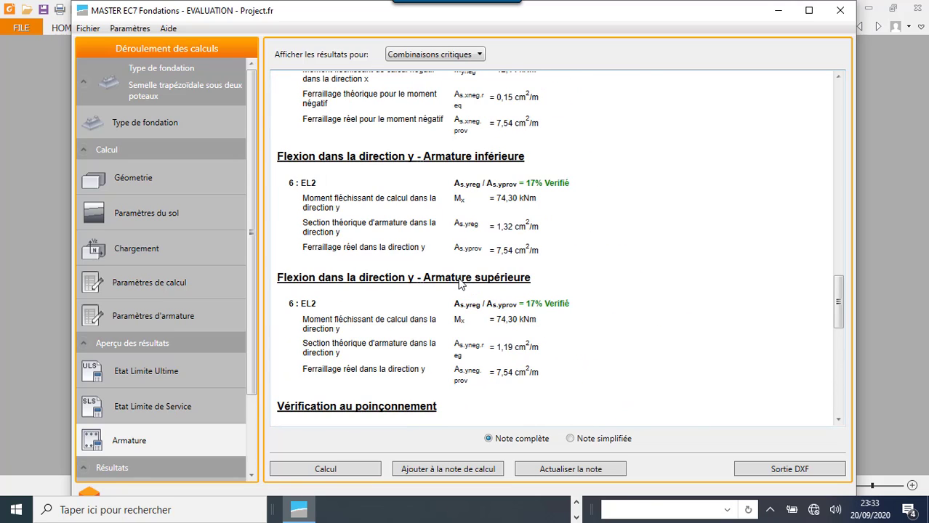
scroll(458, 283, up, 10)
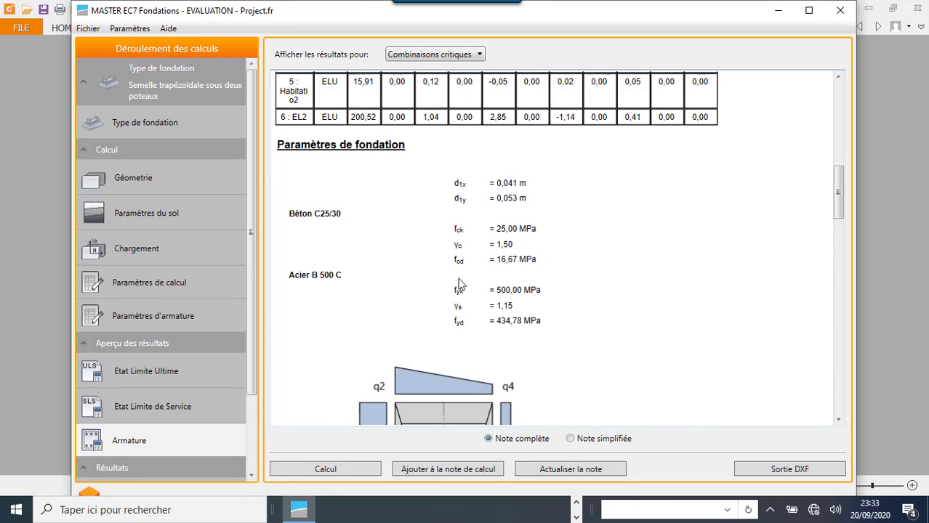
scroll(458, 283, down, 3)
scroll(459, 283, up, 5)
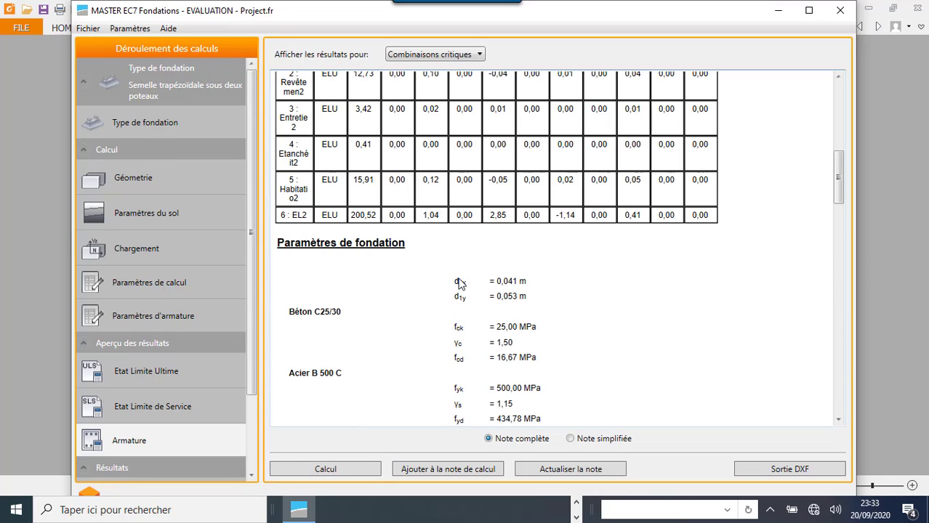
scroll(458, 284, up, 10)
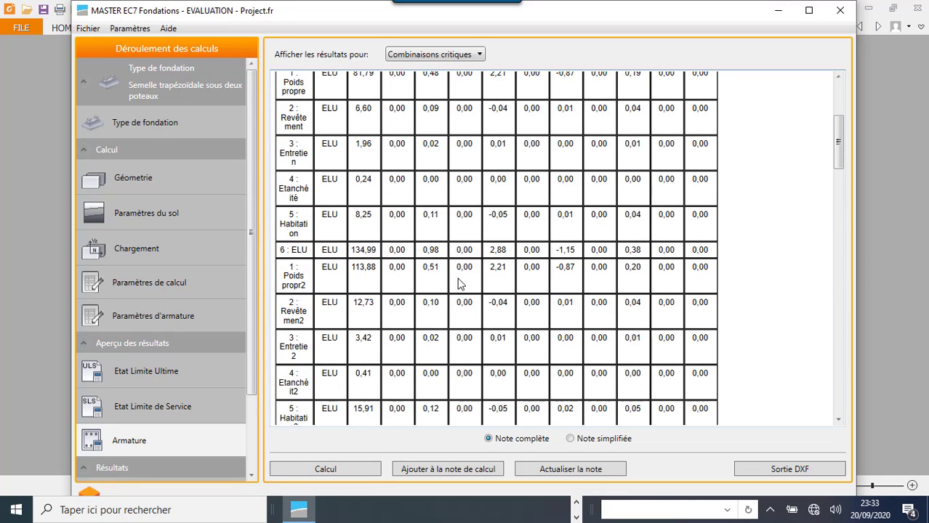
scroll(458, 283, up, 2)
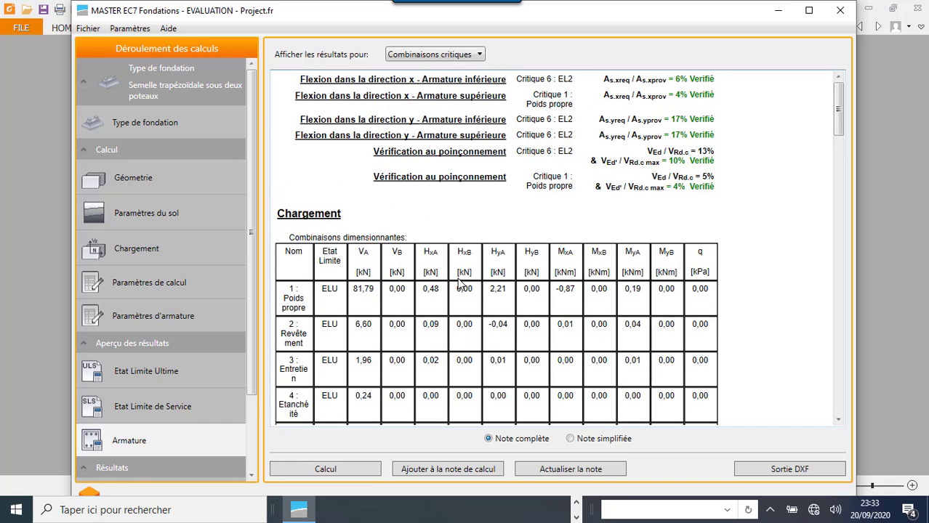
scroll(458, 284, down, 15)
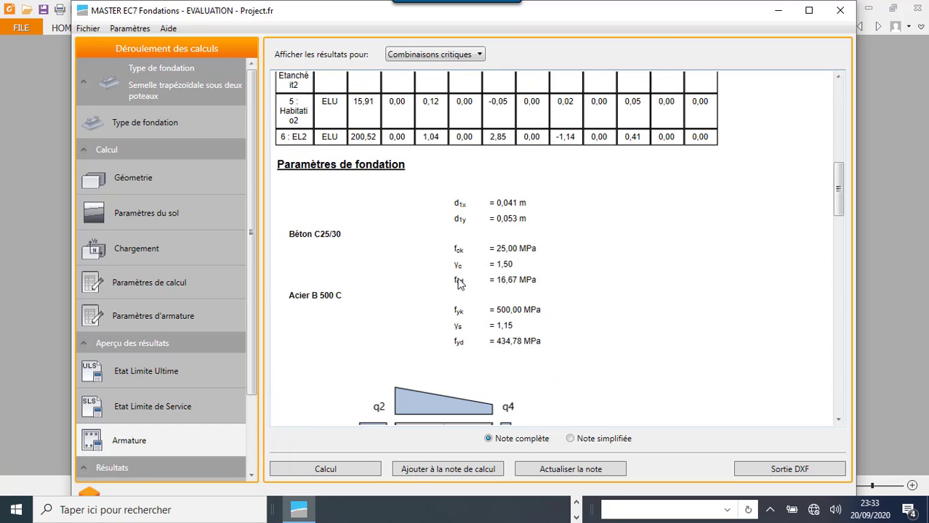
scroll(459, 283, down, 20)
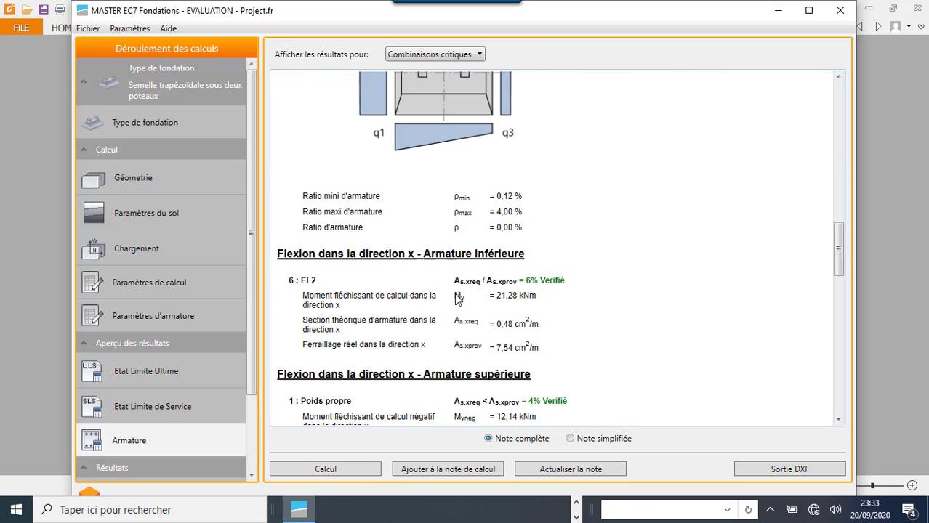
- Export the footing's reinforcement drawing as a DXF file named SEMELLE JUMELLEE in the Documents folder
click(783, 472)
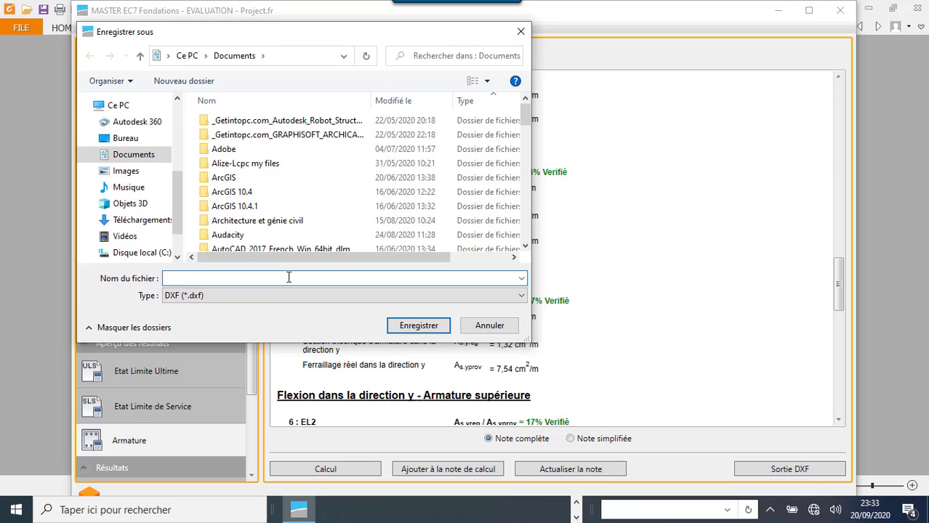
text(SE)
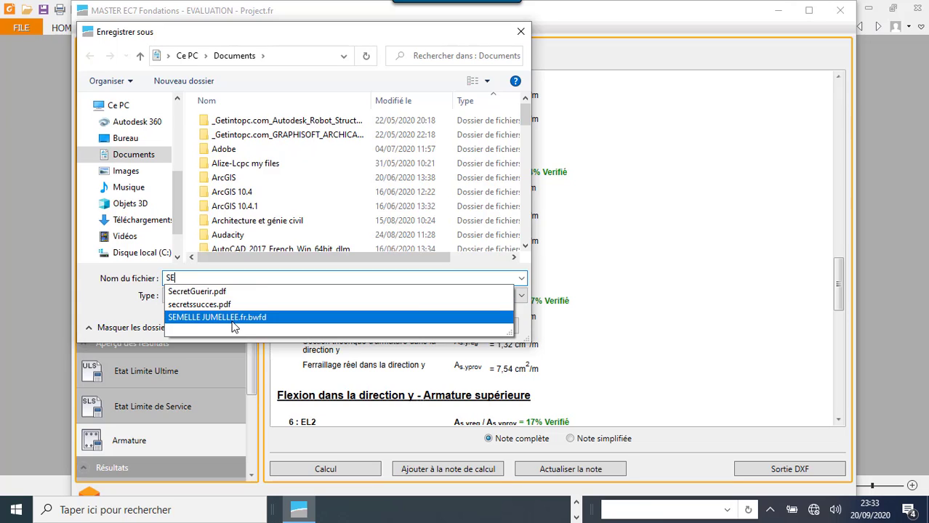
click(233, 318)
click(276, 280)
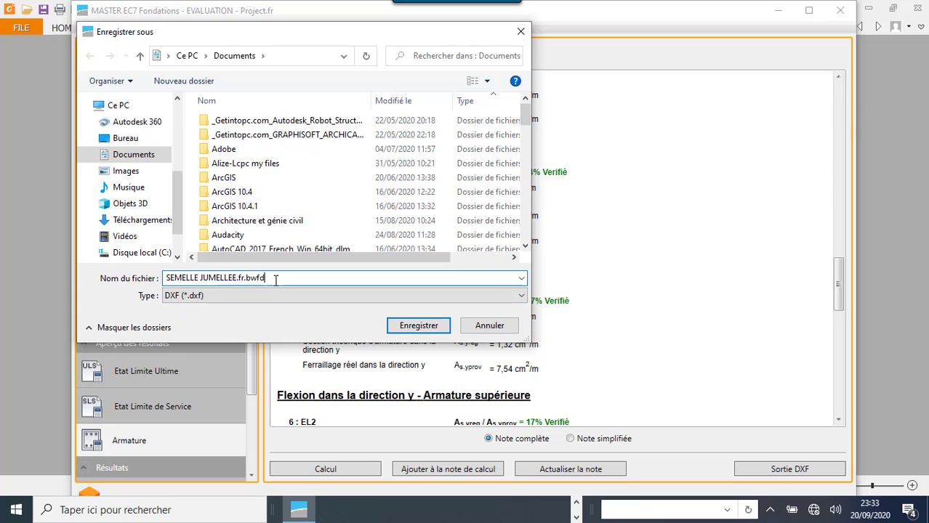
key(BackSpace)
key(BackSpace)
key(BackSpace)
key(BackSpace)
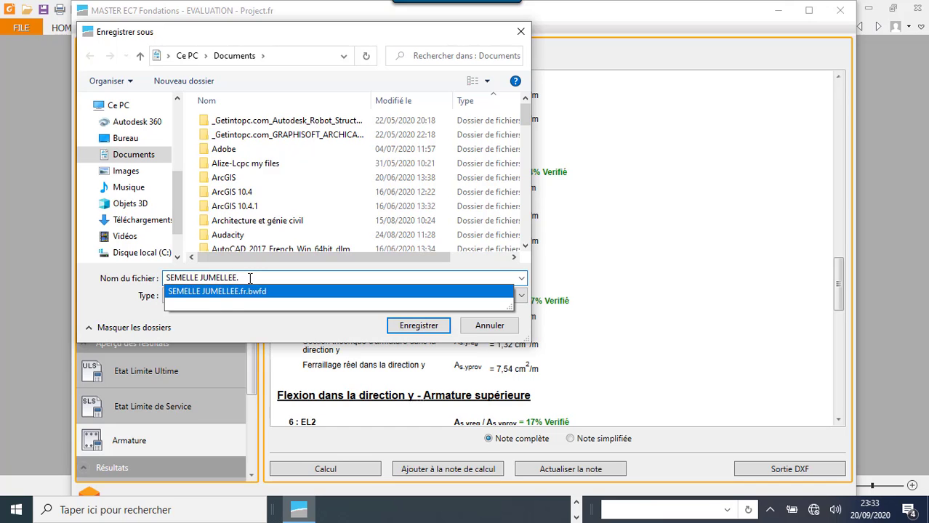
key(BackSpace)
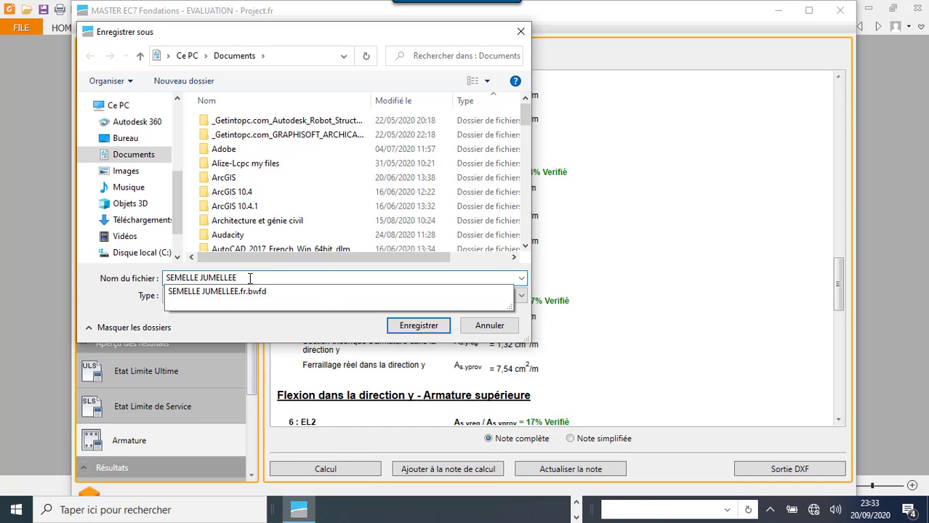
click(406, 326)
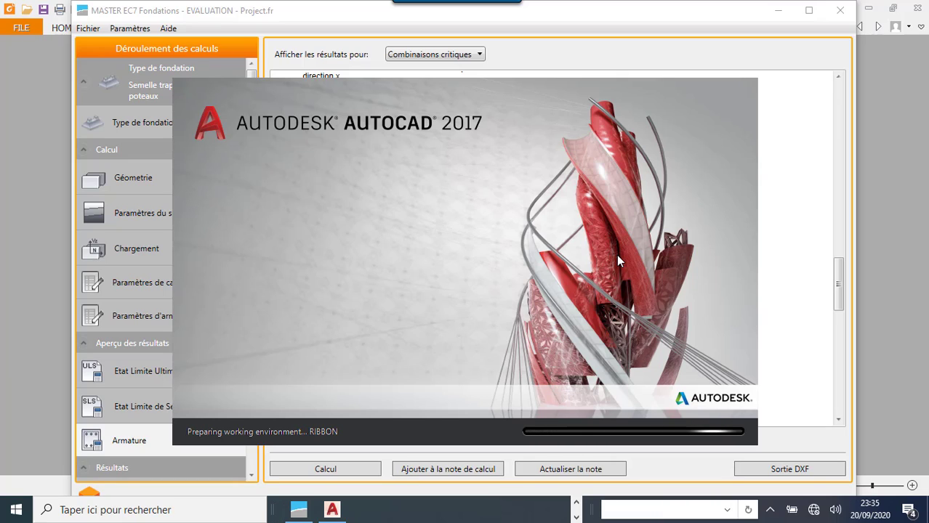
click(576, 503)
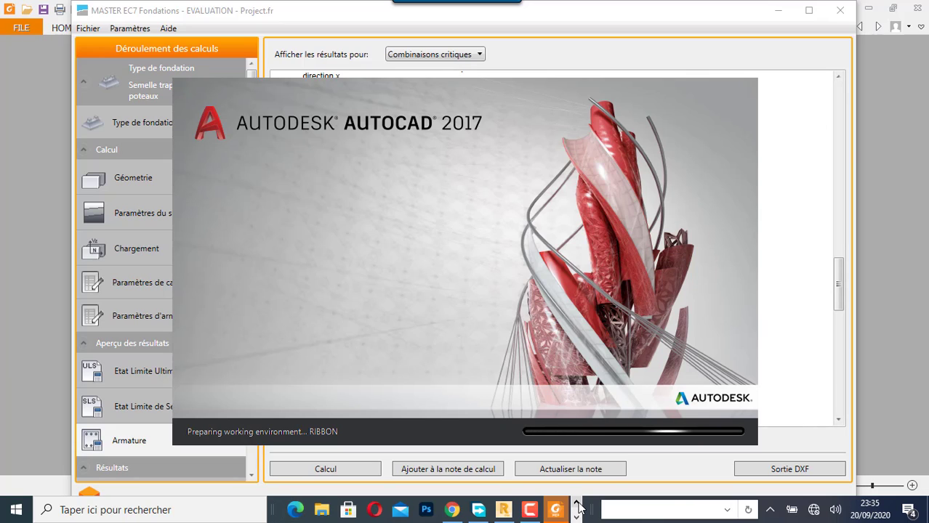
click(530, 510)
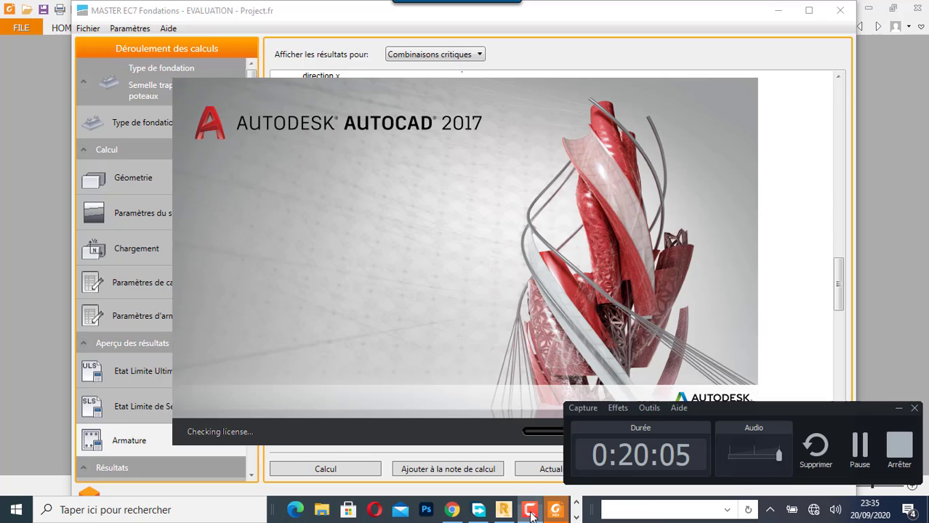
click(860, 449)
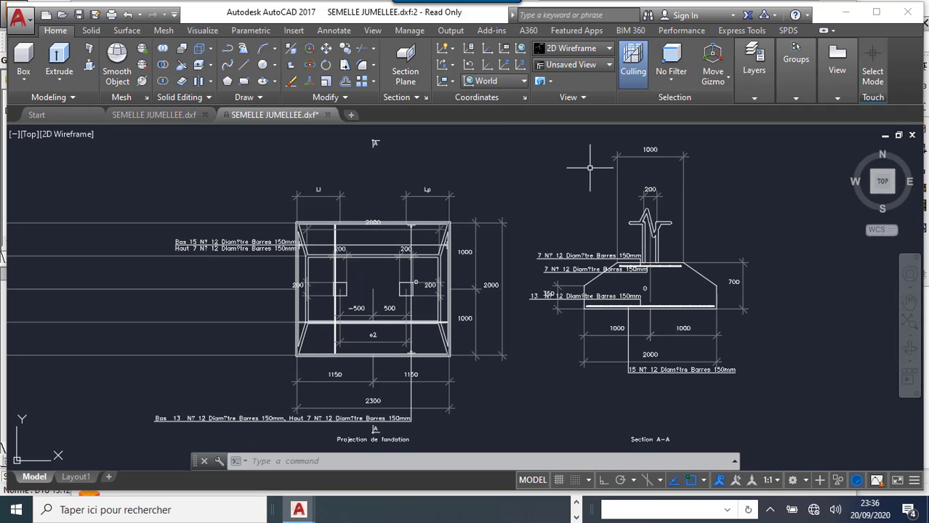
- In AutoCAD, examine Section A-A of SEMELLE JUMELLEE.dxf, including its upper and lower reinforcement bars, bar labels and dimensions
scroll(647, 265, up, 5)
scroll(536, 236, down, 5)
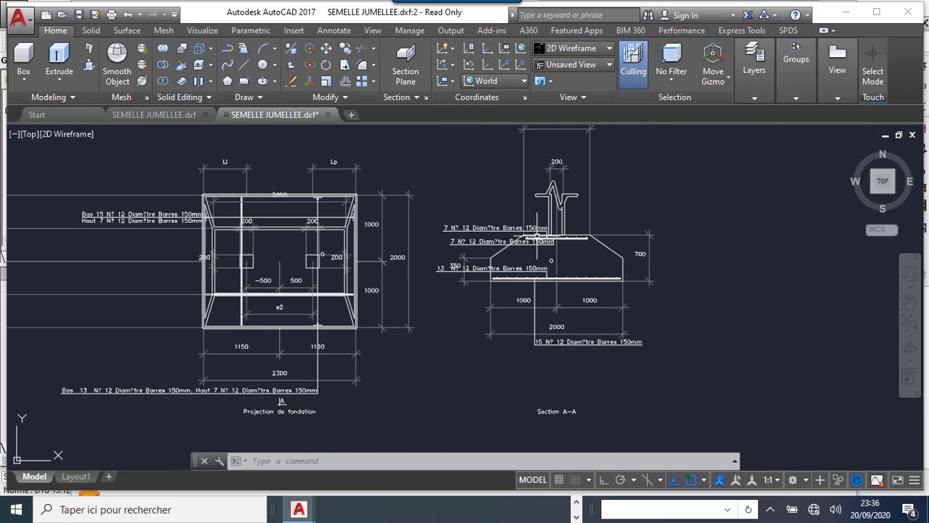
scroll(515, 289, up, 7)
scroll(295, 309, up, 2)
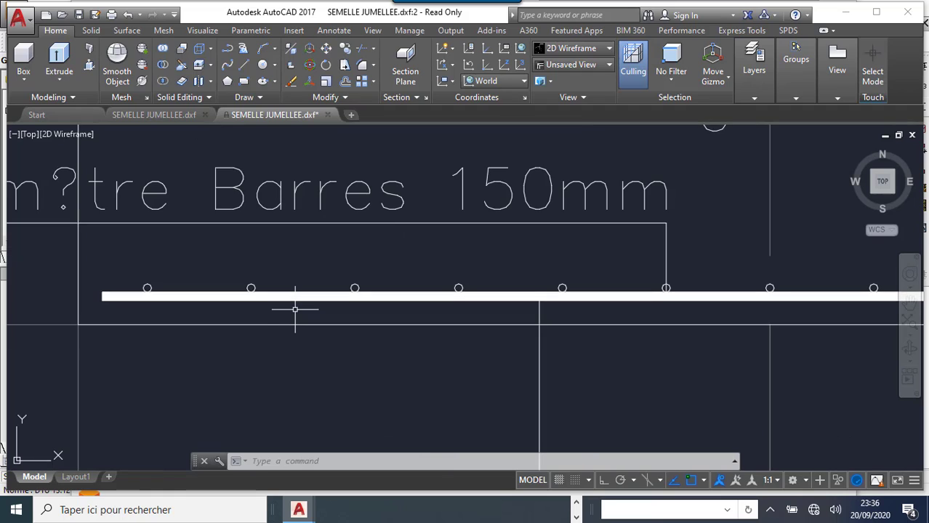
scroll(294, 309, up, 3)
scroll(294, 309, down, 8)
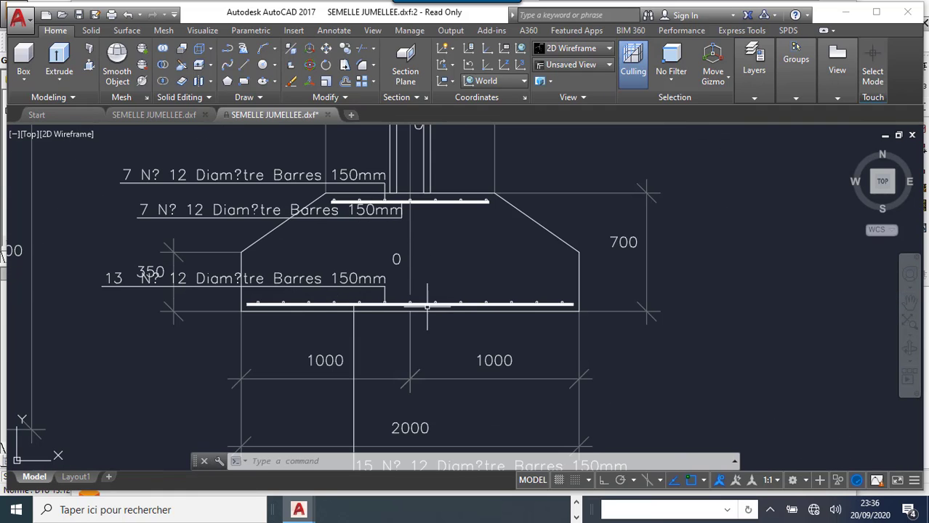
scroll(426, 305, down, 5)
scroll(407, 290, up, 5)
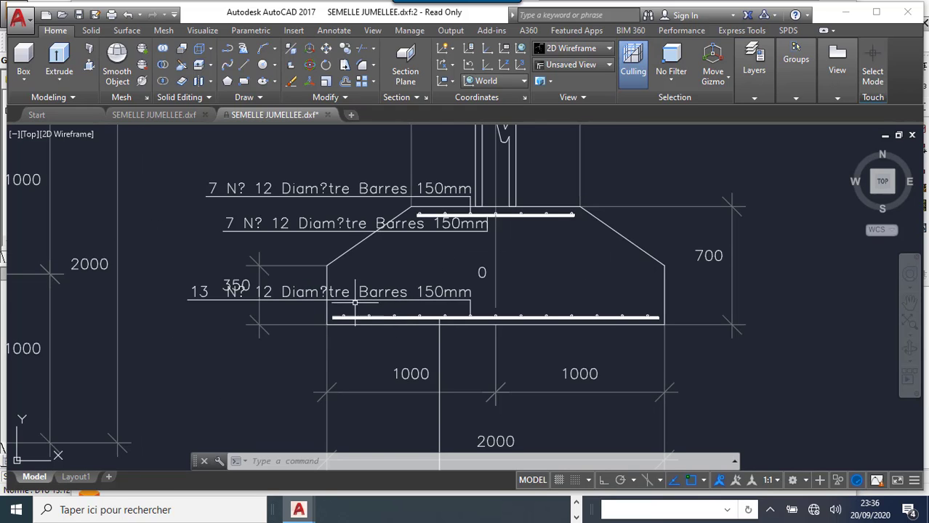
scroll(490, 303, down, 5)
scroll(480, 349, up, 5)
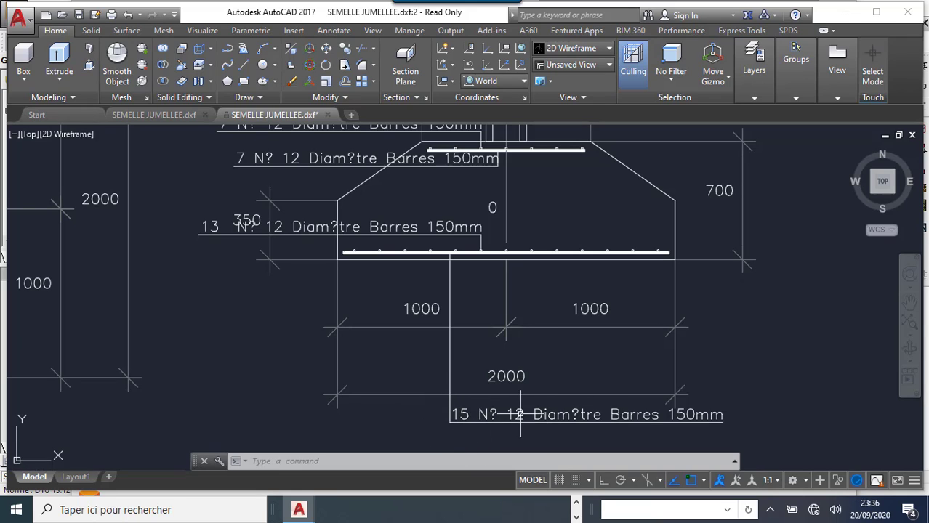
scroll(546, 271, down, 4)
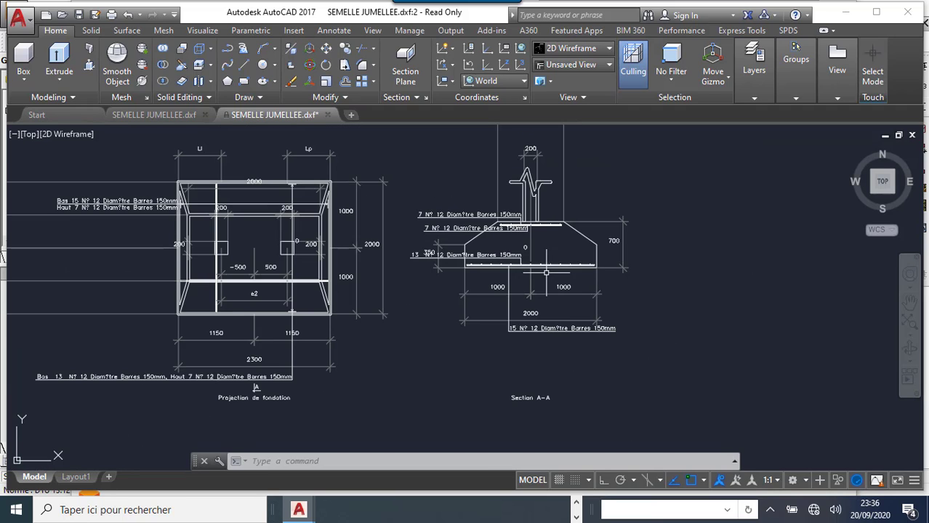
scroll(463, 262, up, 4)
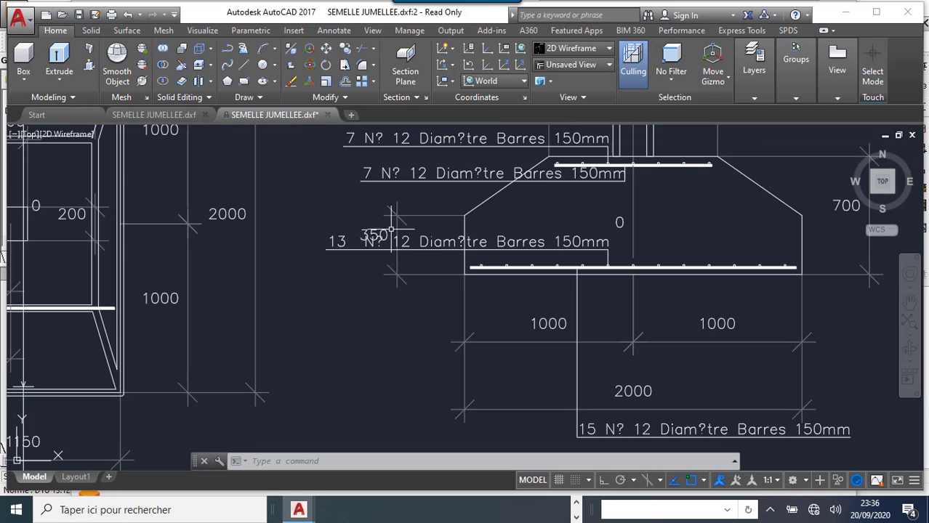
- Examine the foundation plan view beside the section, checking its column positions, overall dimensions and reinforcement labels
scroll(490, 281, down, 5)
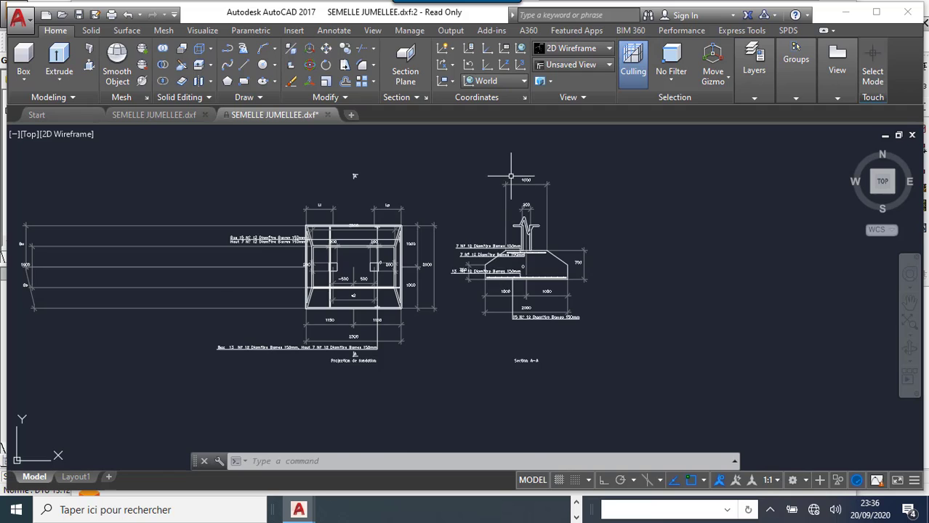
scroll(503, 182, up, 5)
scroll(502, 183, down, 5)
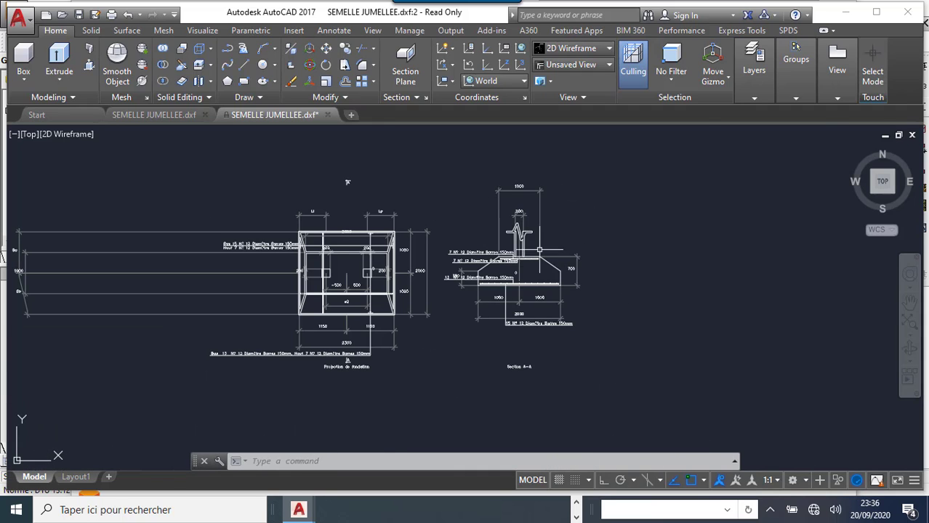
scroll(328, 275, up, 5)
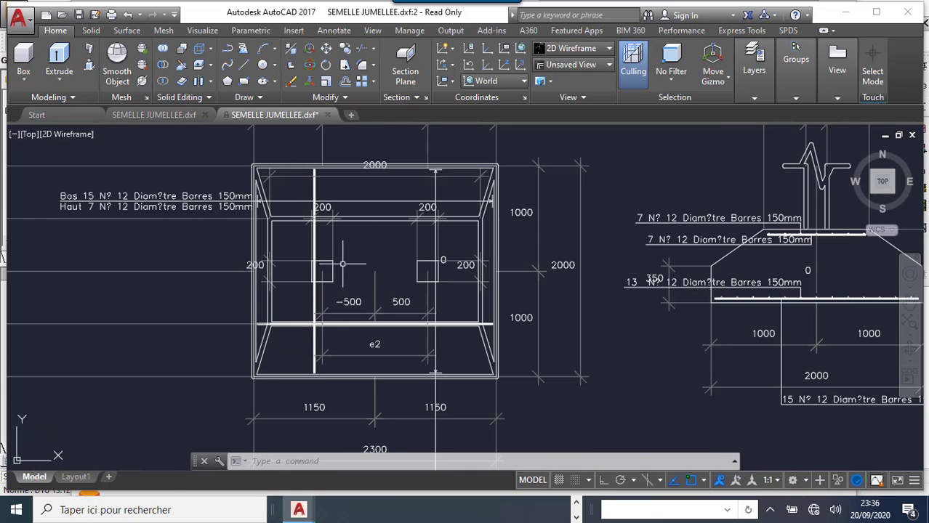
scroll(302, 282, down, 7)
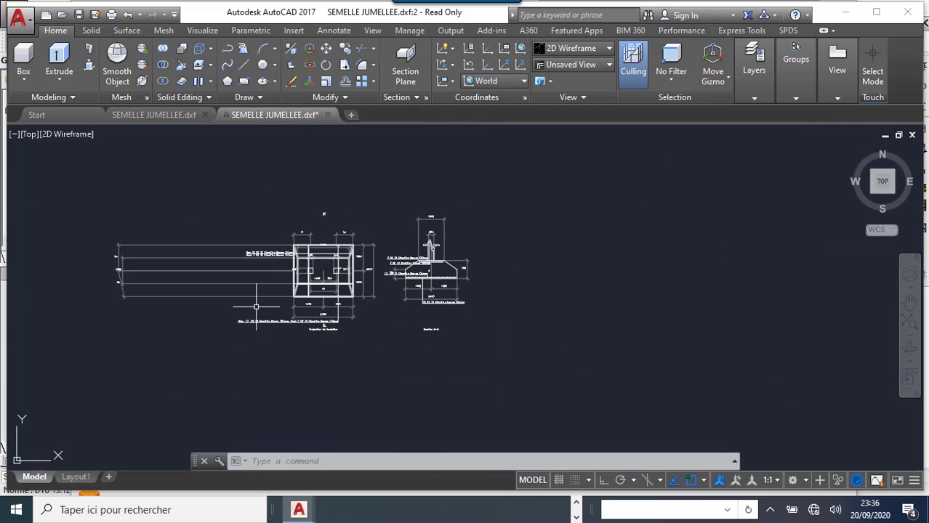
scroll(114, 276, up, 10)
scroll(114, 275, down, 10)
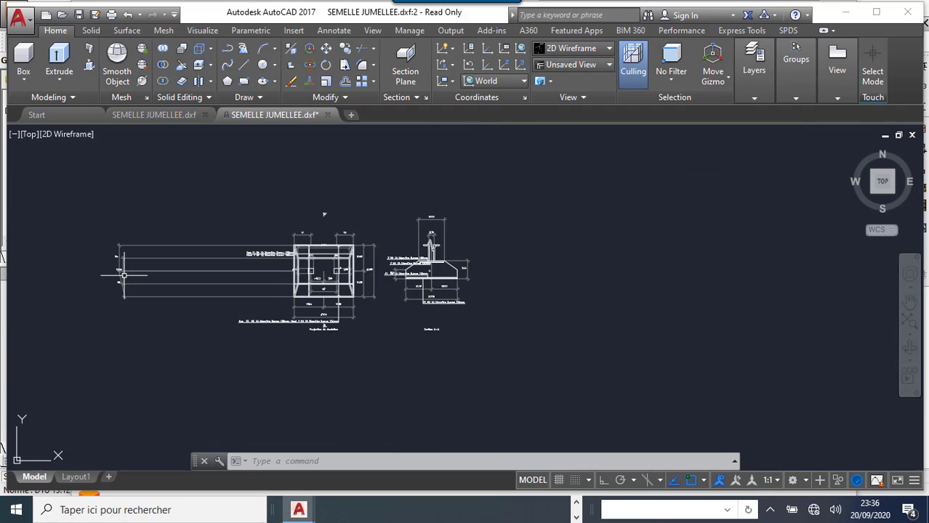
scroll(373, 277, up, 4)
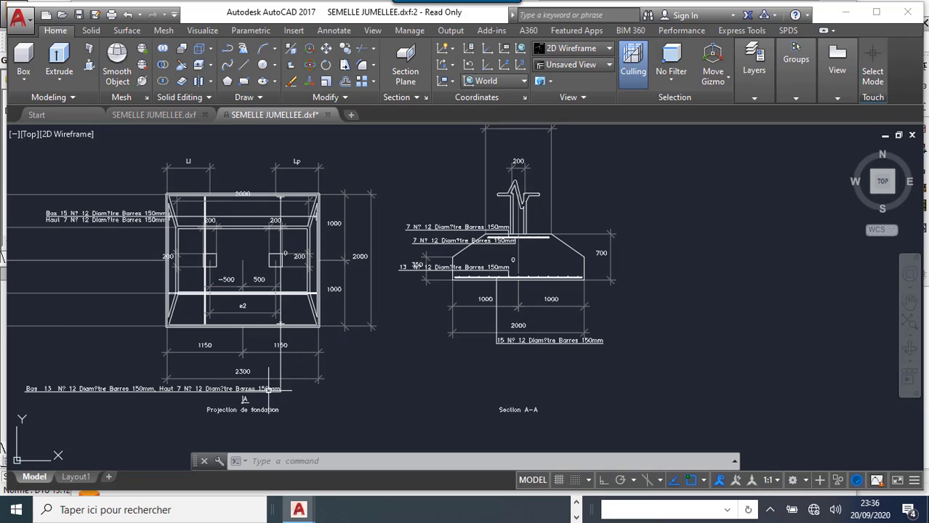